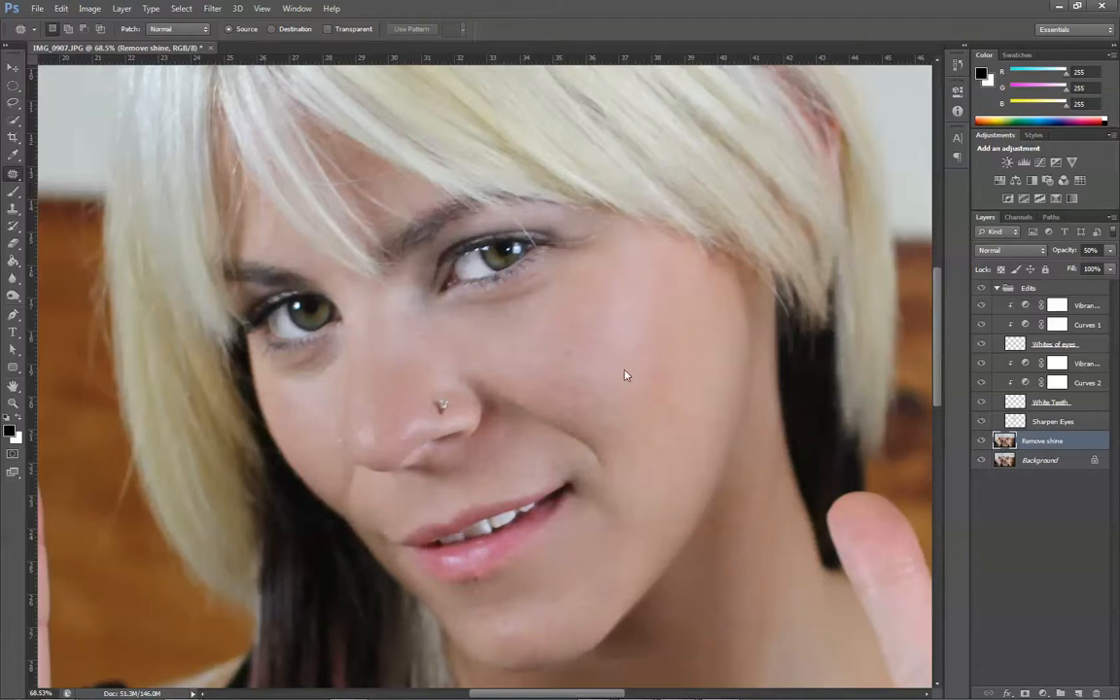
- Toggle the visibility of the Remove shine layer and the Edits group to compare the portrait before and after retouching
scroll(574, 374, "up", 2)
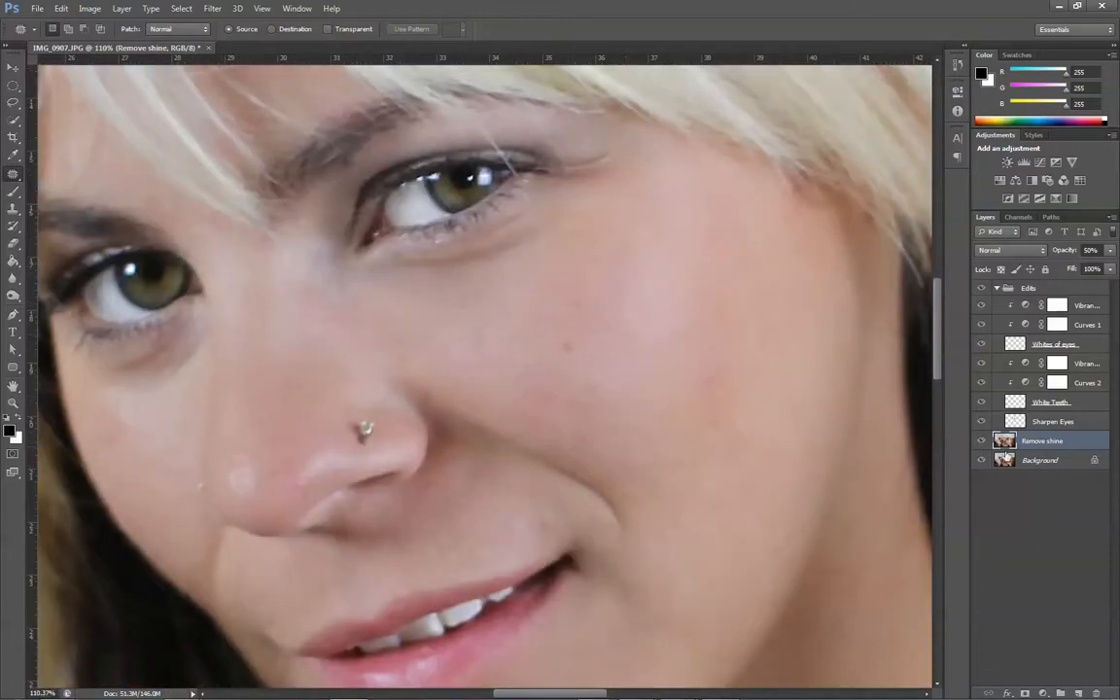
scroll(623, 429, "down", 1)
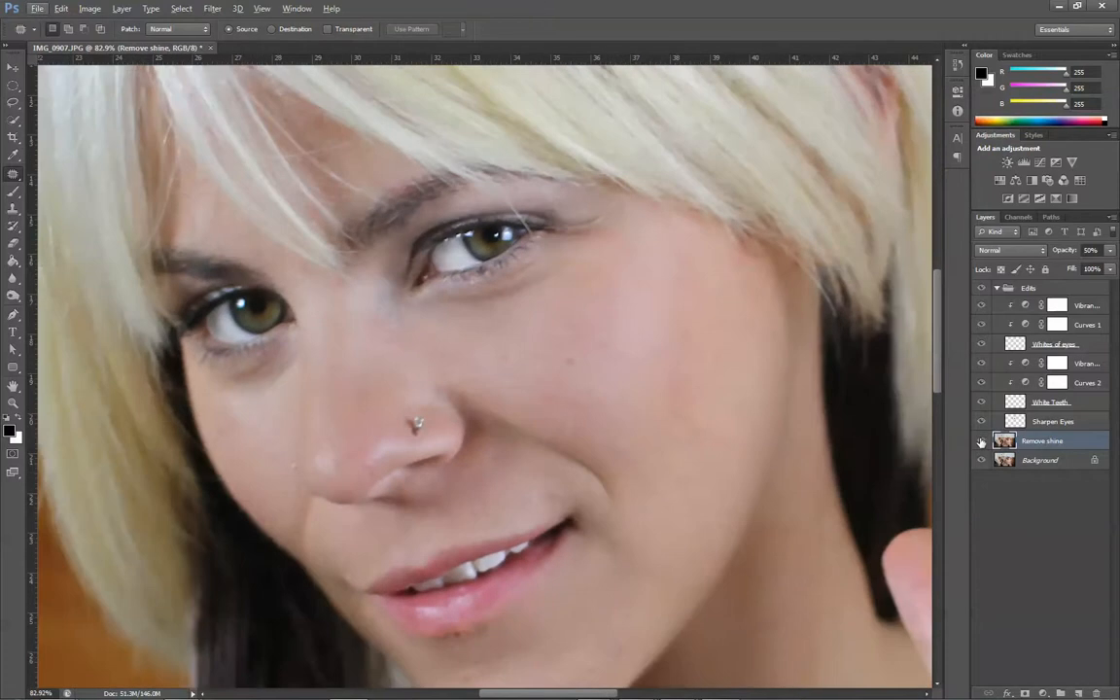
left_click_drag(981, 443, 982, 287)
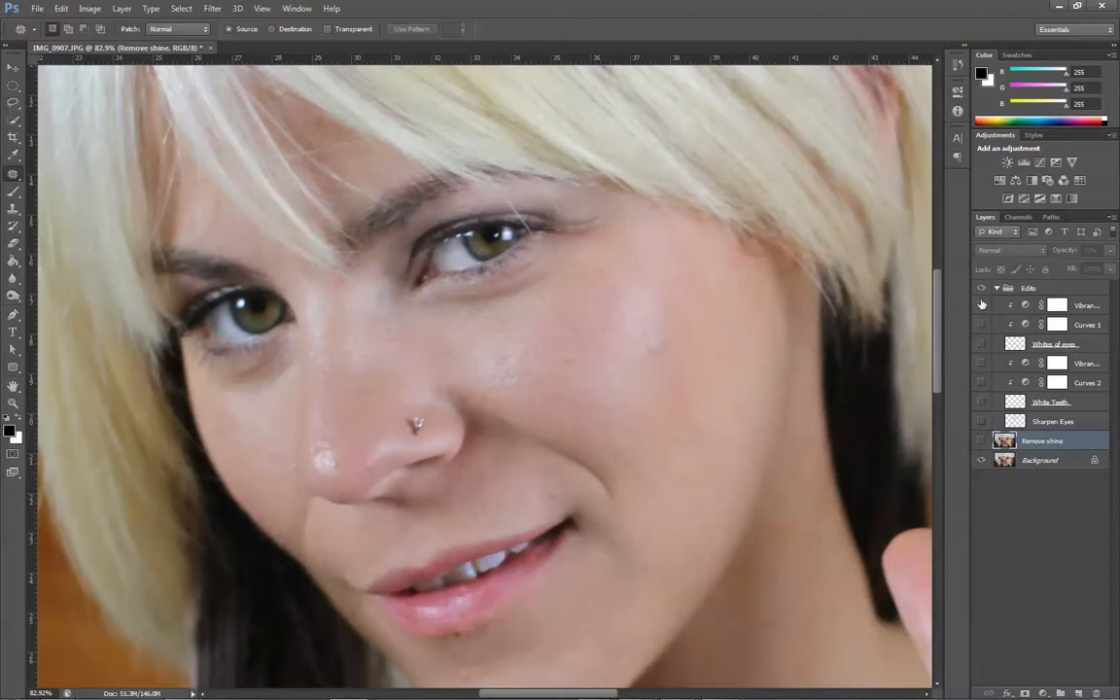
left_click_drag(983, 389, 981, 345)
left_click(981, 288)
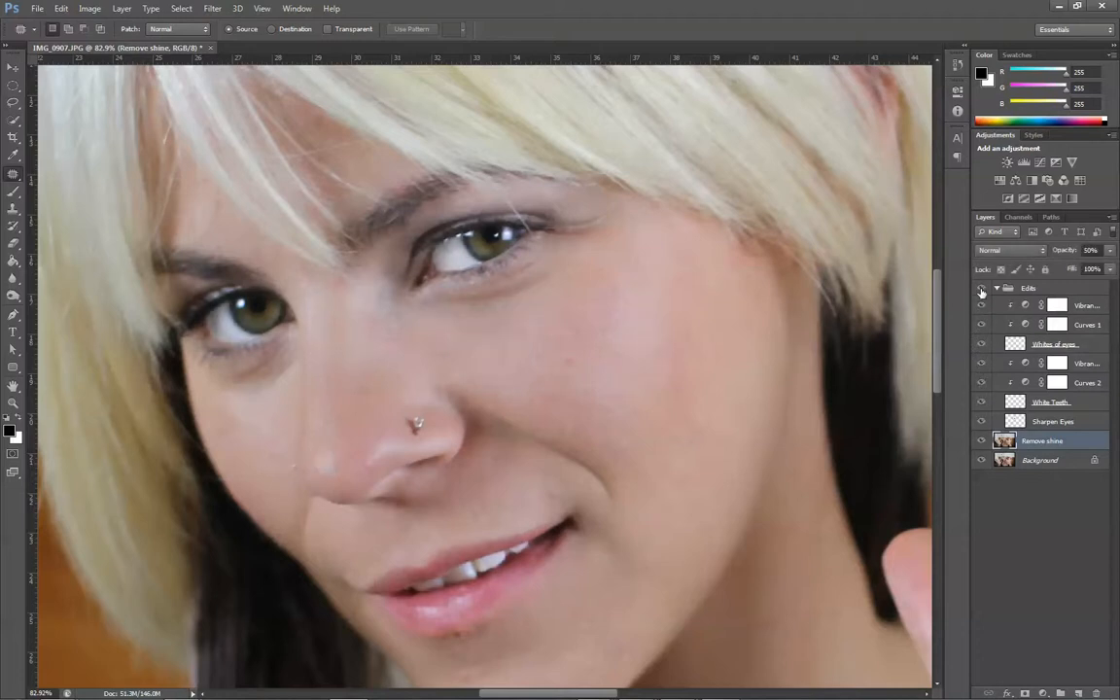
left_click(981, 440)
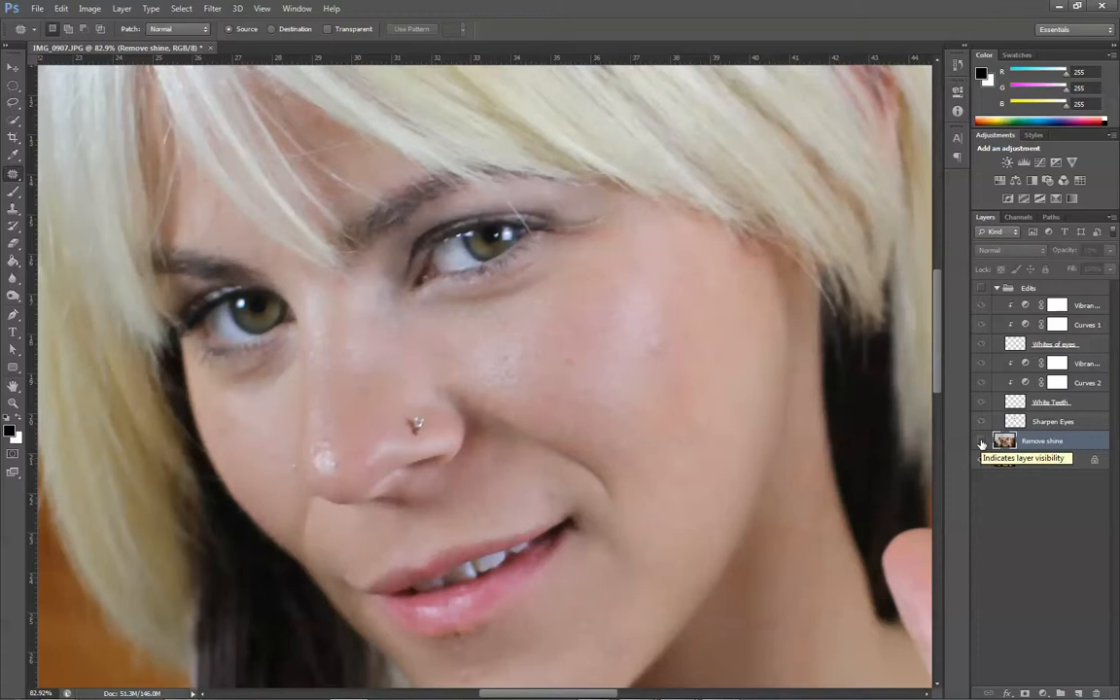
left_click(982, 442)
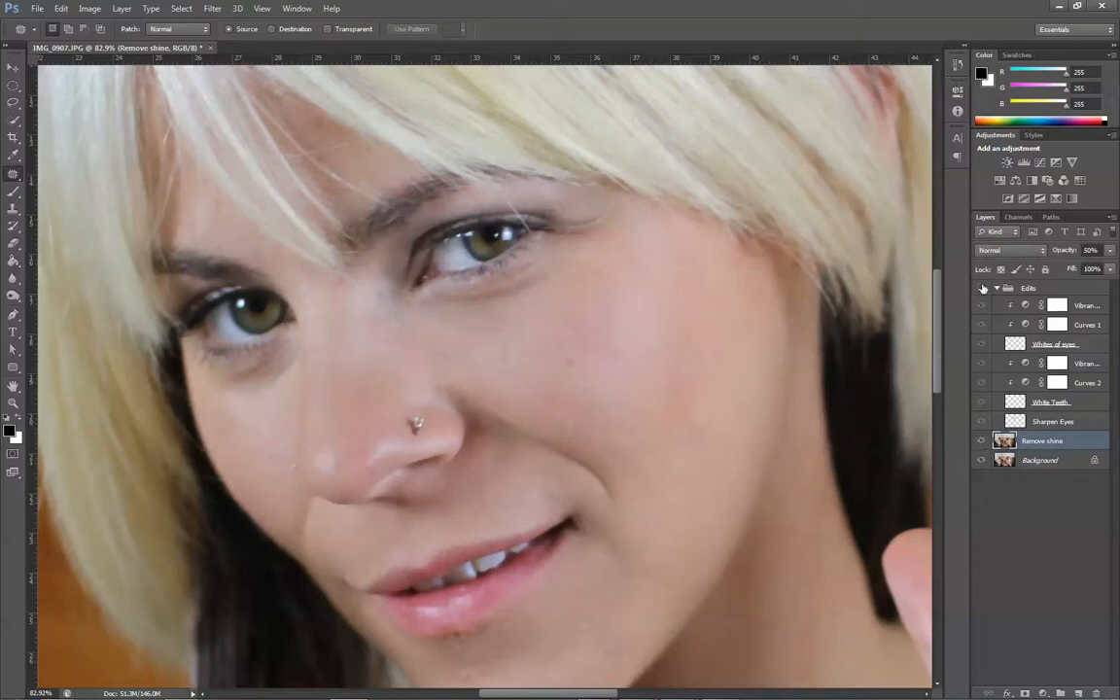
left_click(983, 290)
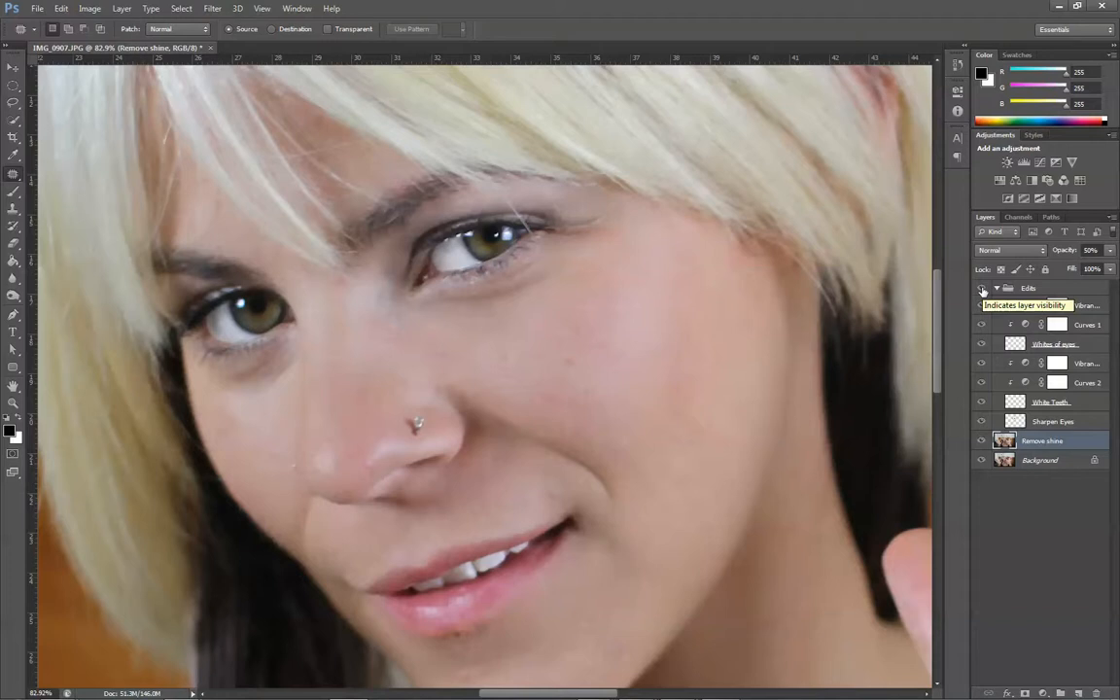
left_click(983, 290)
left_click(982, 289)
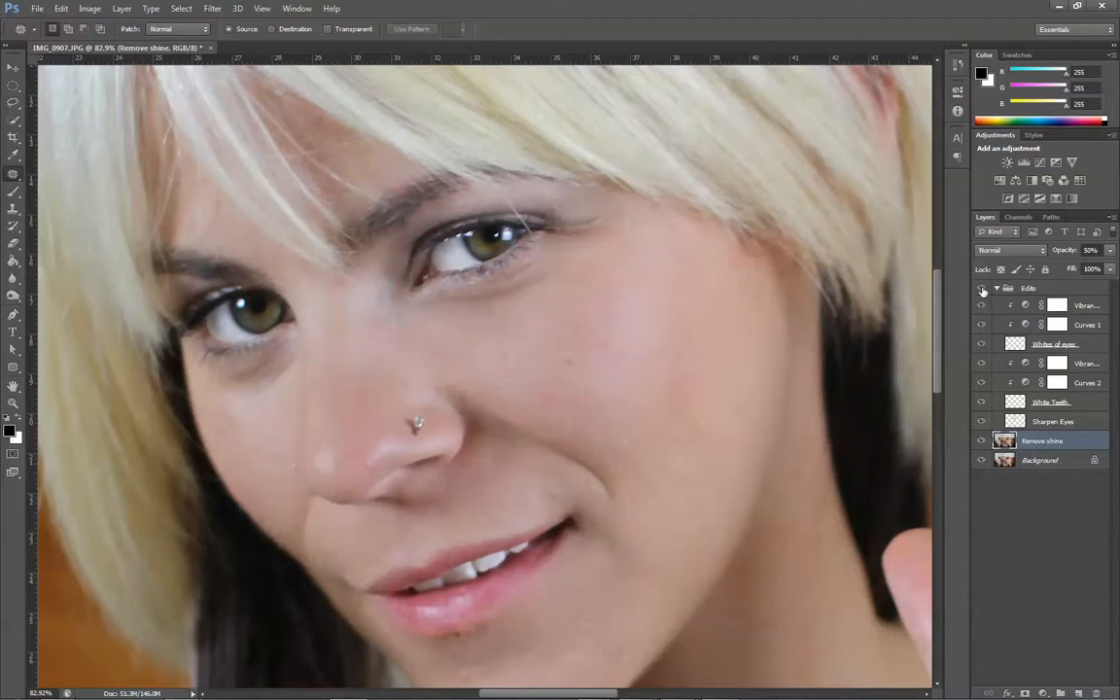
- Examine the portrait's teeth, eyes and cheek up close for remaining skin blemishes
scroll(622, 295, "down", 5)
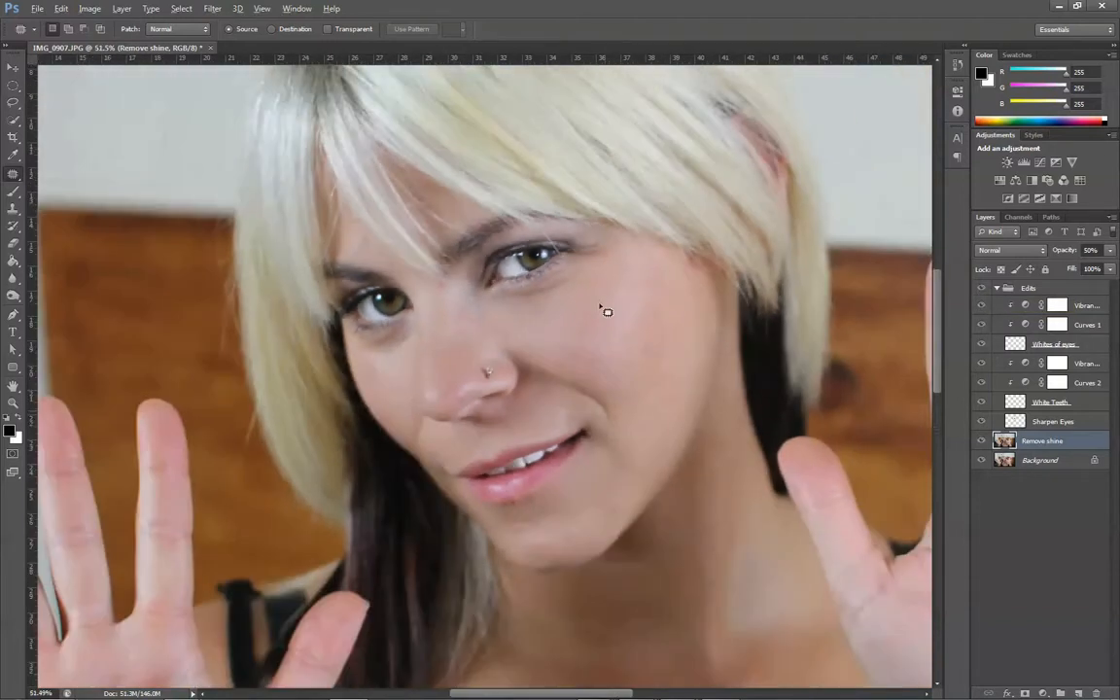
scroll(614, 453, "up", 4)
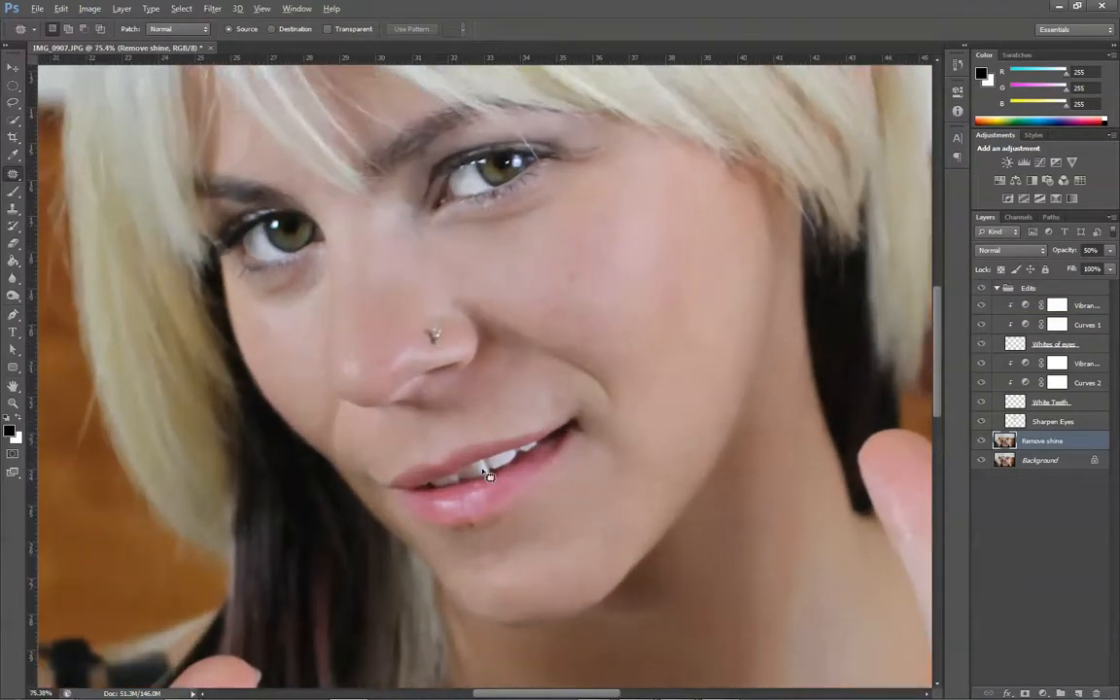
key("alt")
scroll(637, 348, "down", 4)
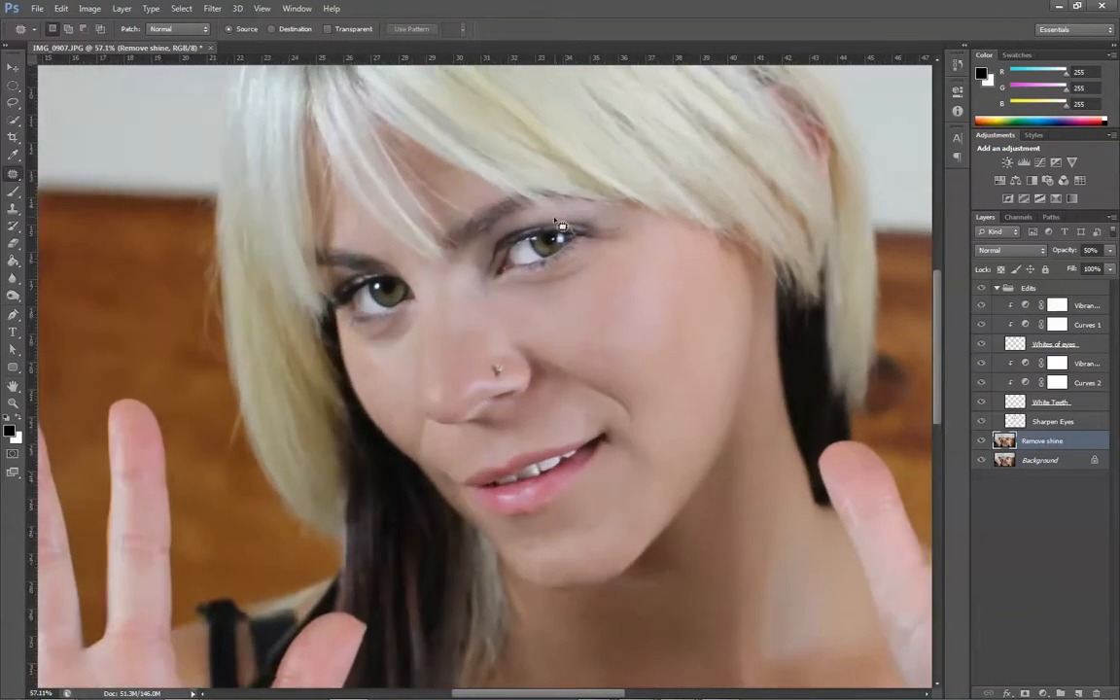
scroll(525, 380, "up", 2)
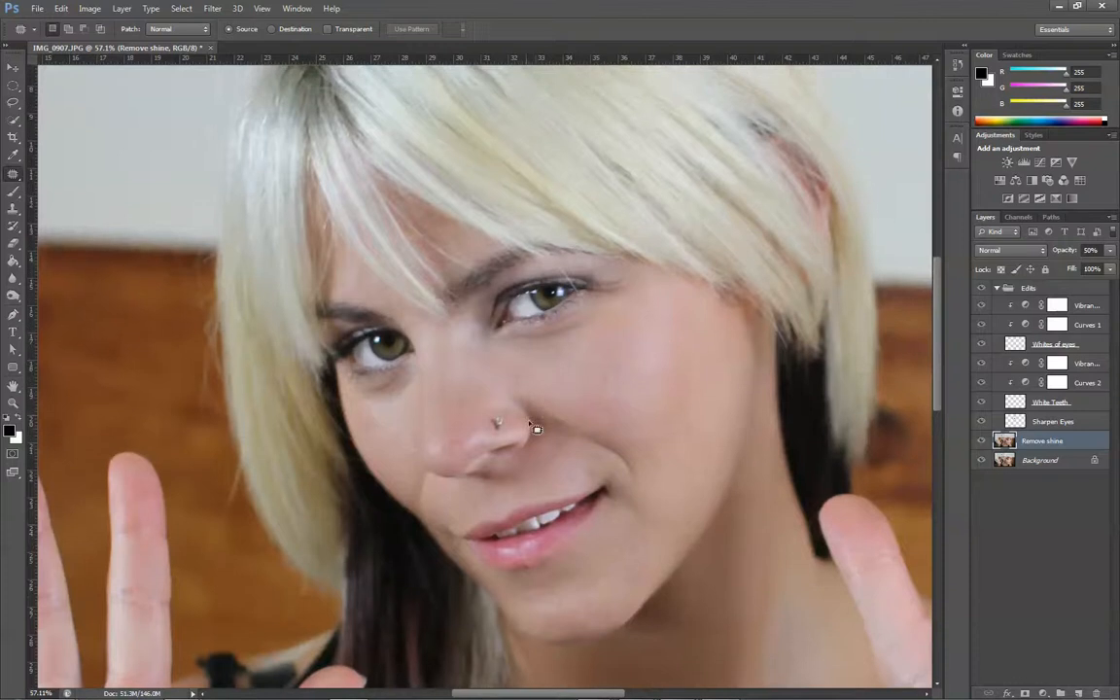
scroll(663, 421, "up", 4)
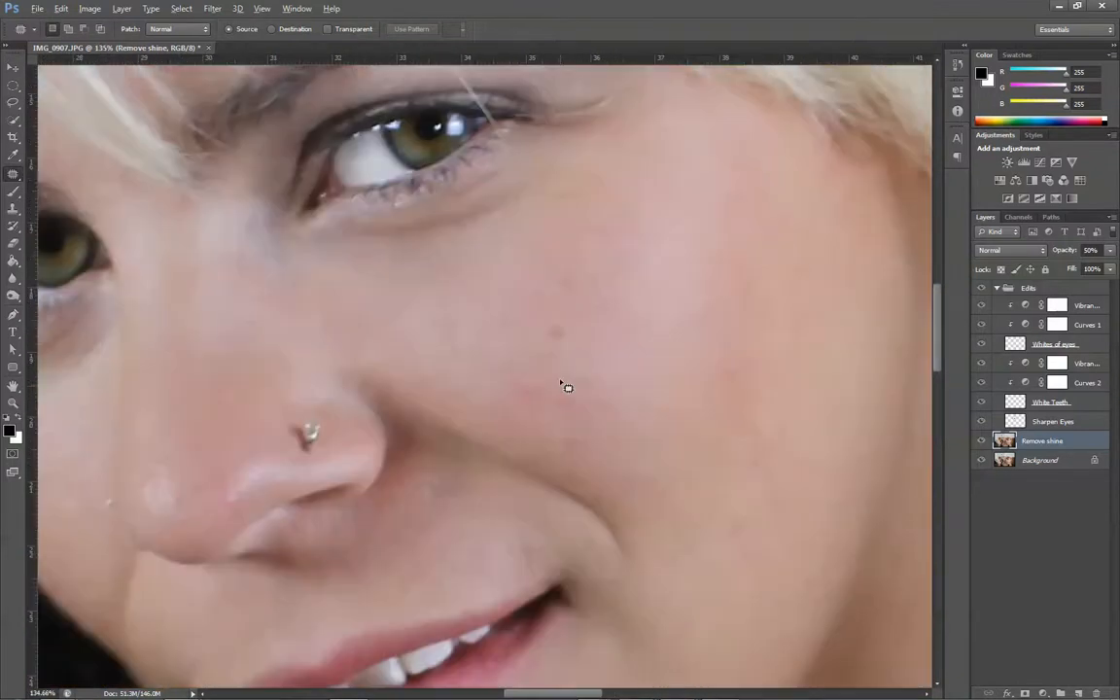
scroll(616, 460, "down", 1)
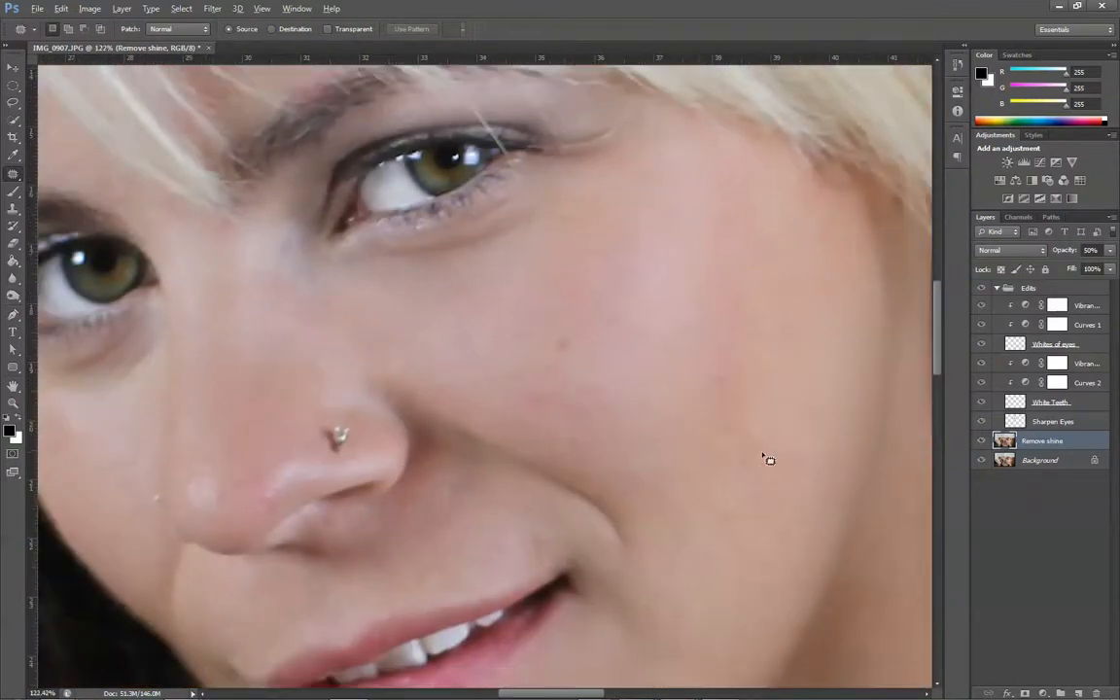
key("alt")
- Merge the Remove shine layer down into the Background and duplicate the merged layer
right_click(1052, 447)
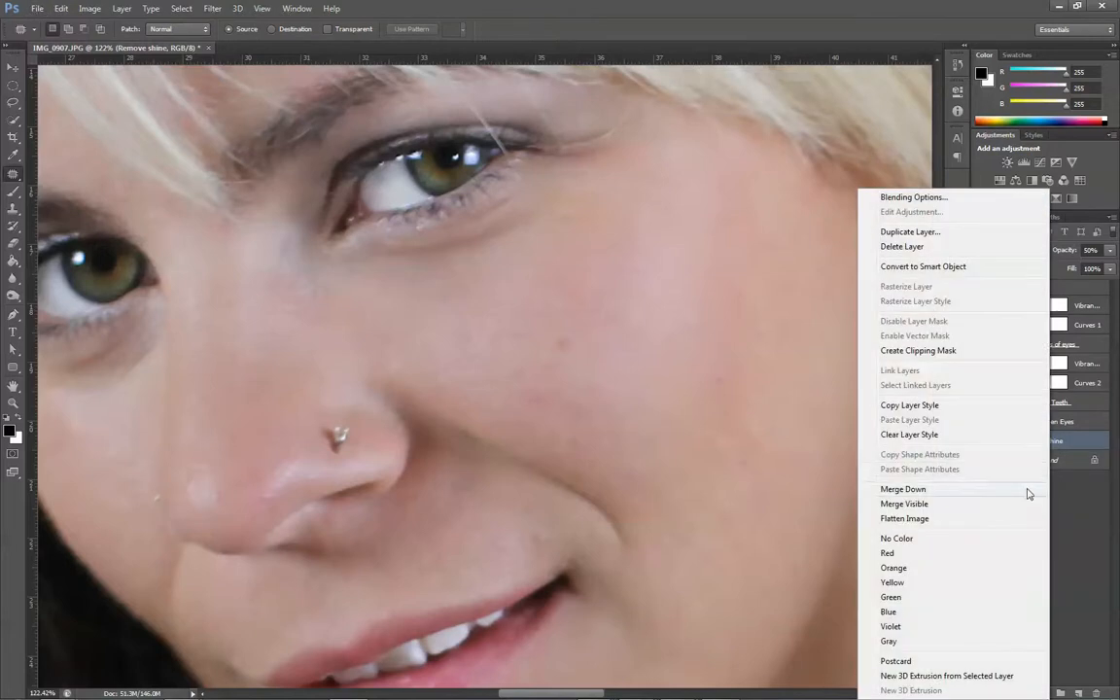
left_click(989, 498)
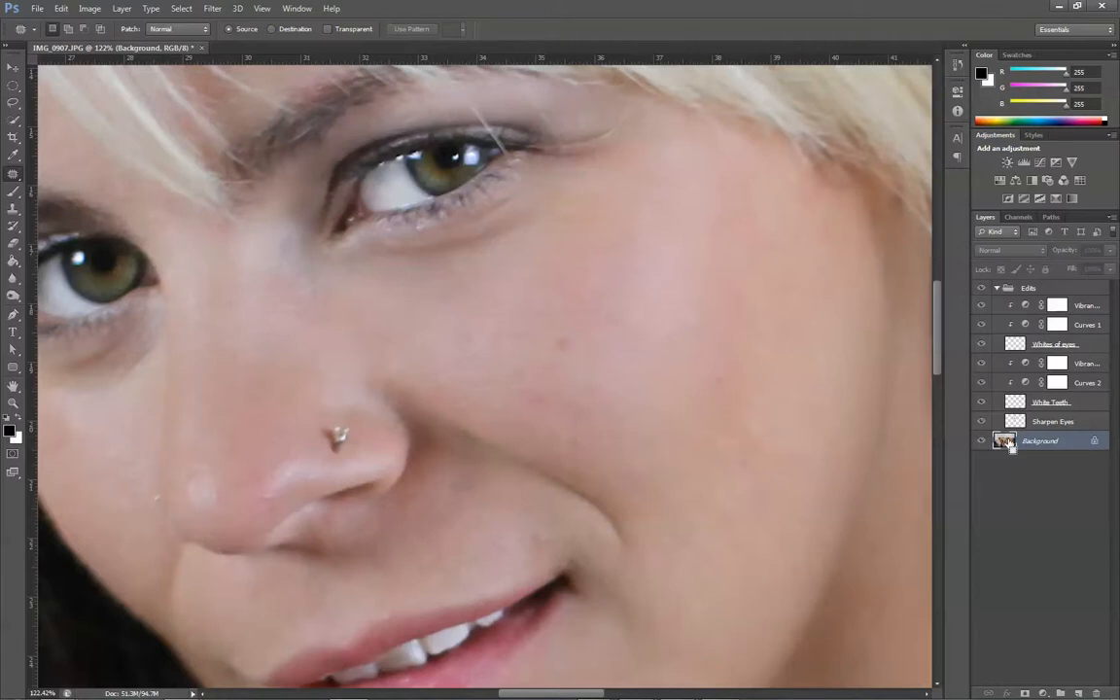
key("ctrl+j")
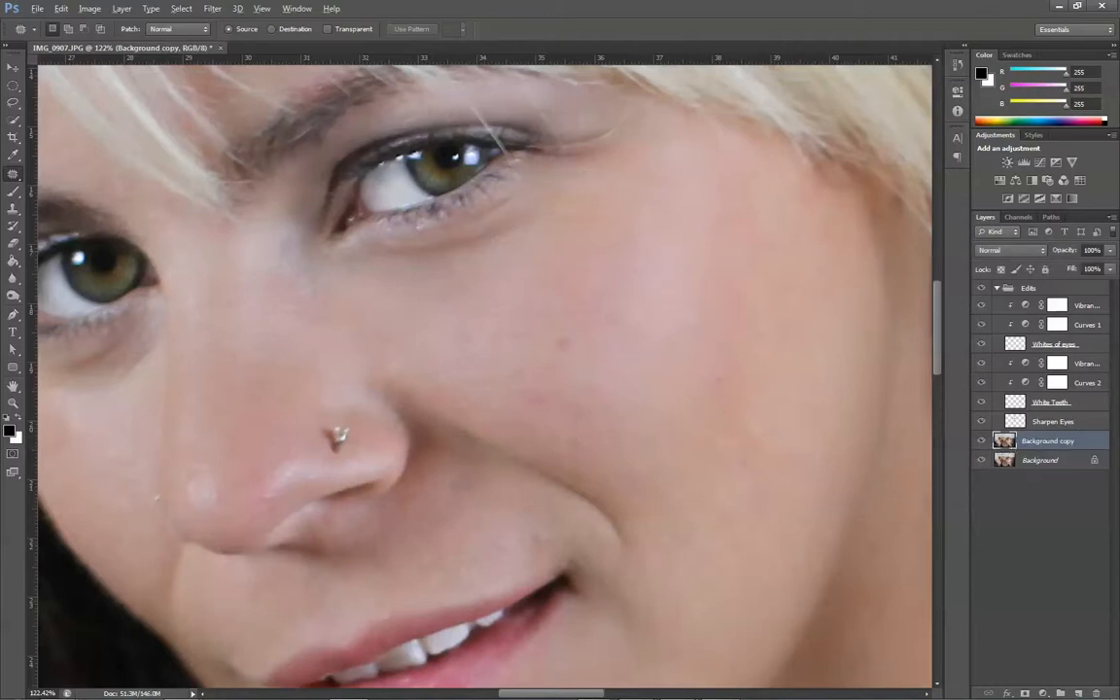
- Outline the small brown spot on the cheek below the eye with the Patch tool and replace it with nearby clear skin
scroll(683, 332, "down", 5)
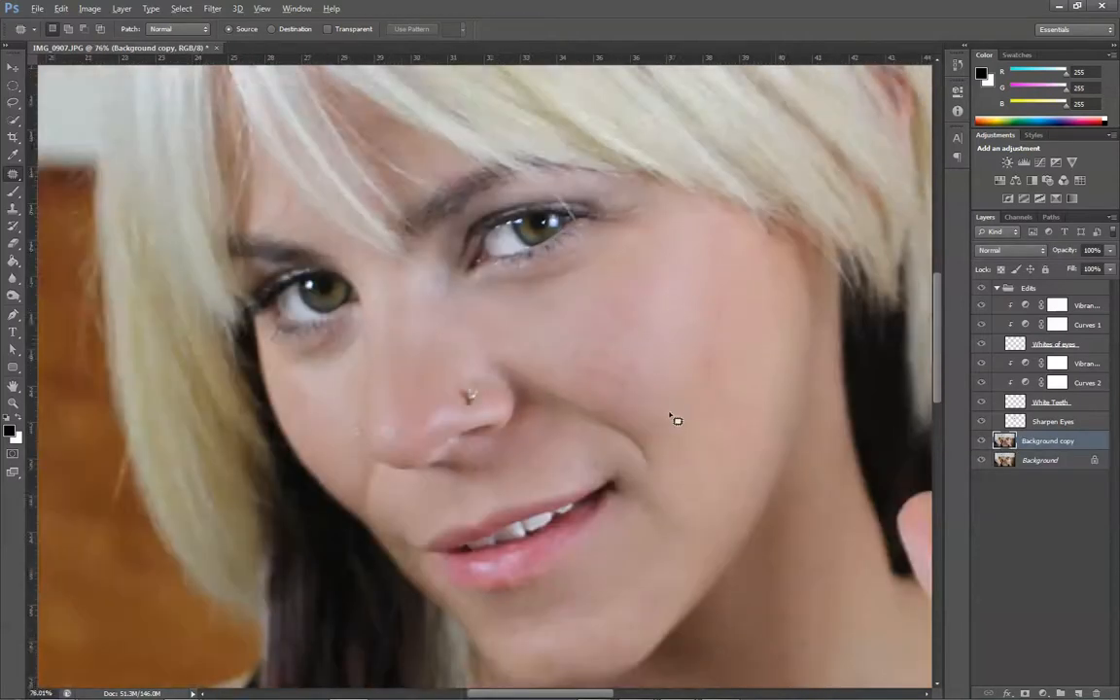
scroll(669, 415, "up", 11)
key("alt")
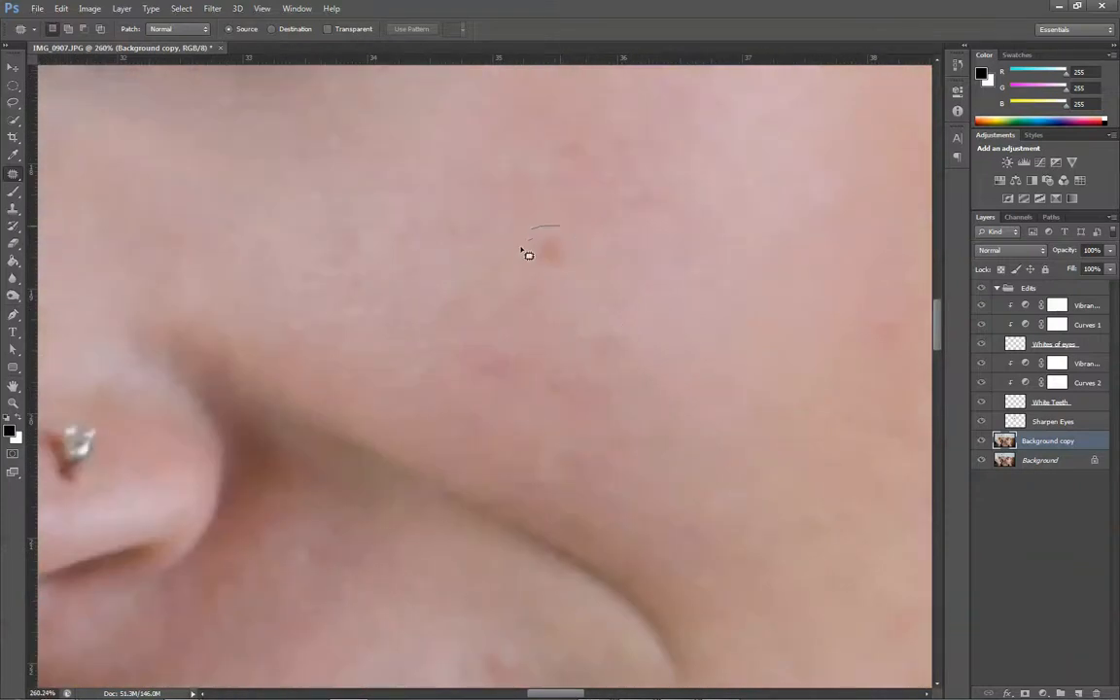
mouse_move(528, 255)
left_mouse_down()
mouse_move(573, 241)
mouse_move(569, 296)
mouse_move(718, 315)
mouse_move(728, 274)
mouse_move(730, 287)
left_mouse_up()
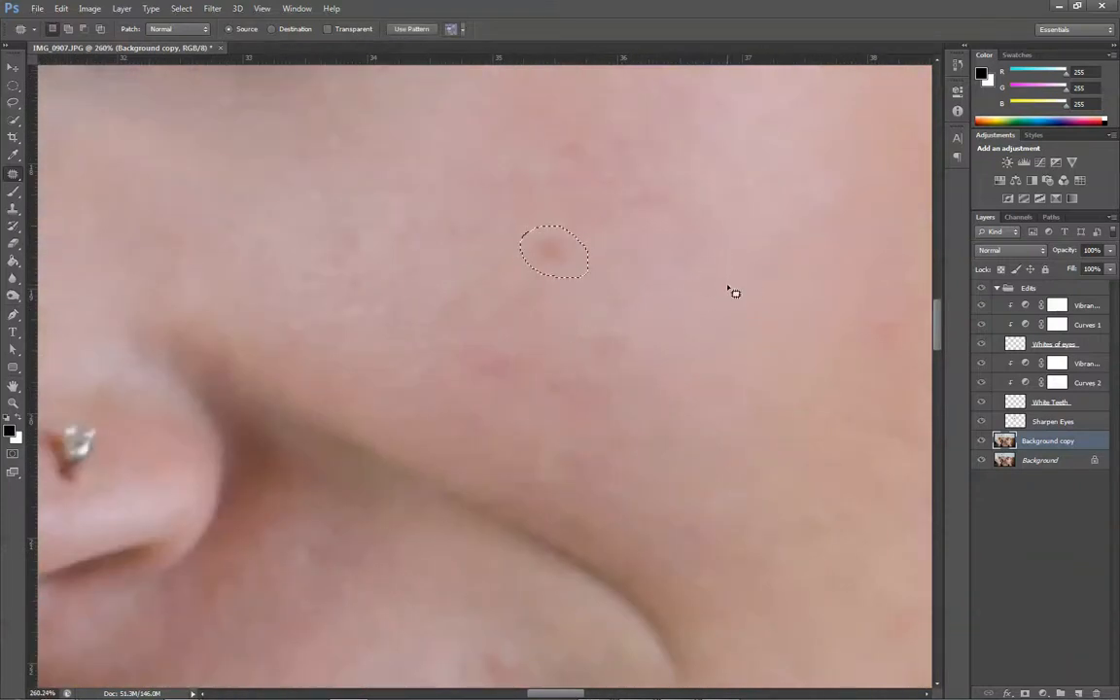
left_click(13, 175)
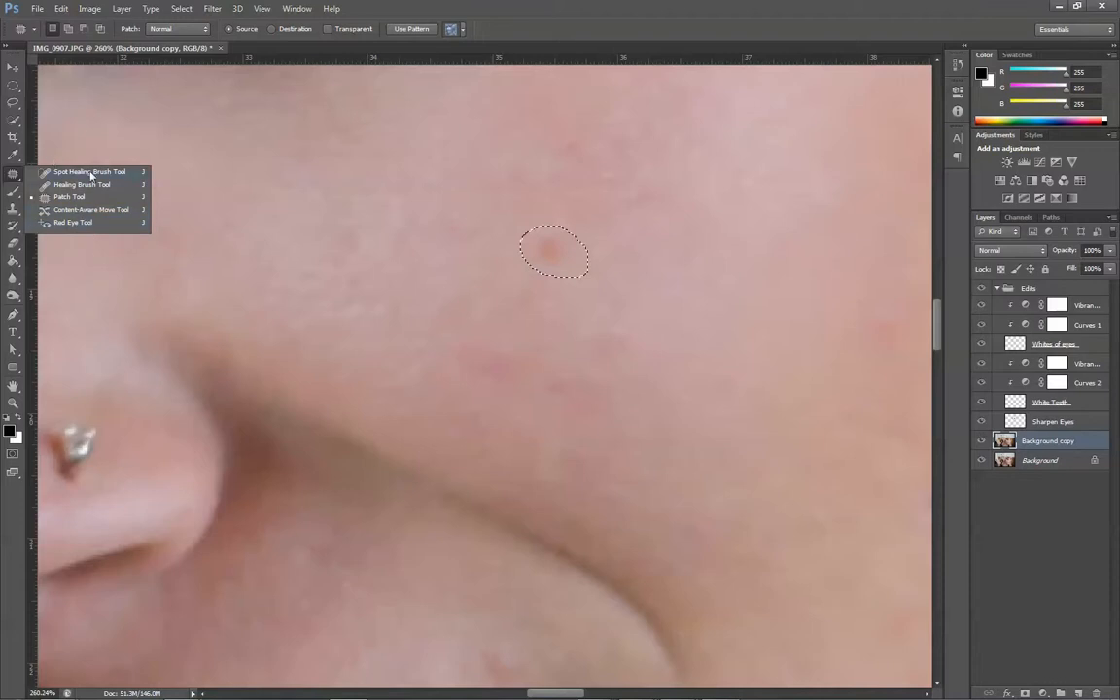
left_click(68, 196)
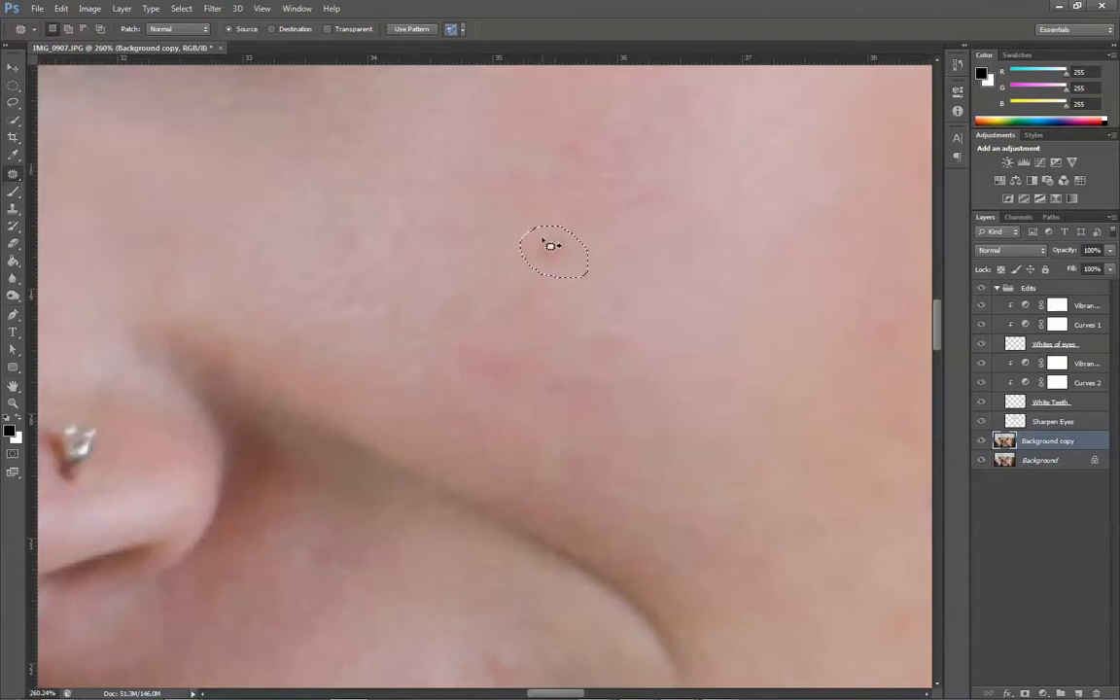
left_click_drag(553, 263, 450, 260)
- Patch the red spot on the outer part of the cheek with clear skin below it
scroll(640, 290, "down", 5)
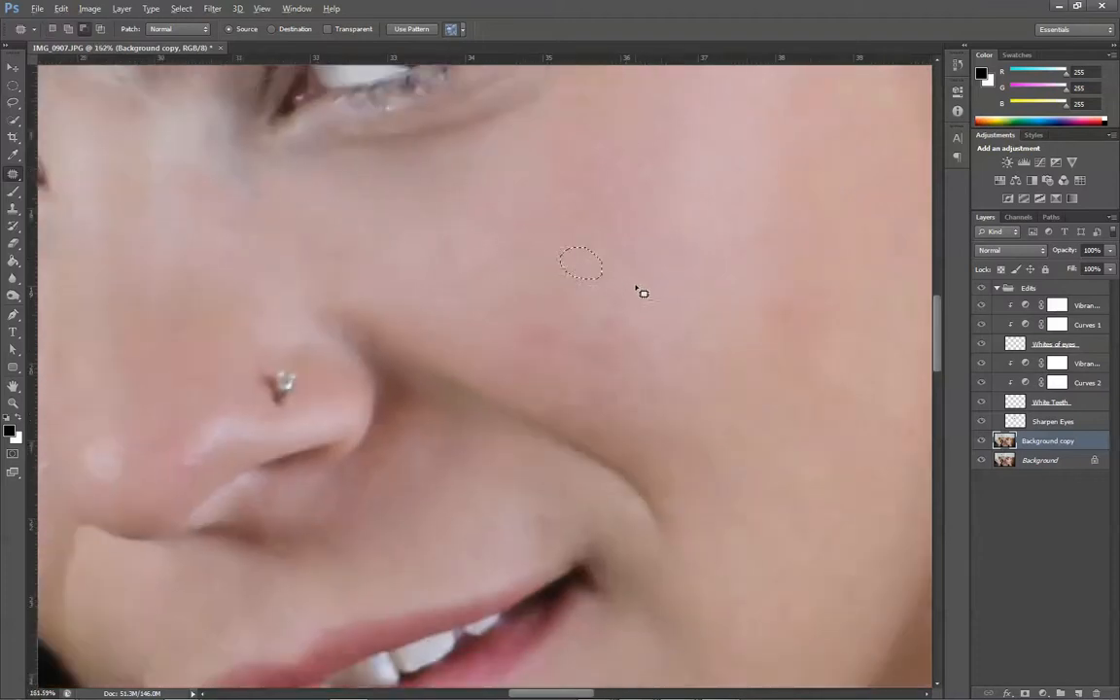
scroll(744, 309, "up", 5)
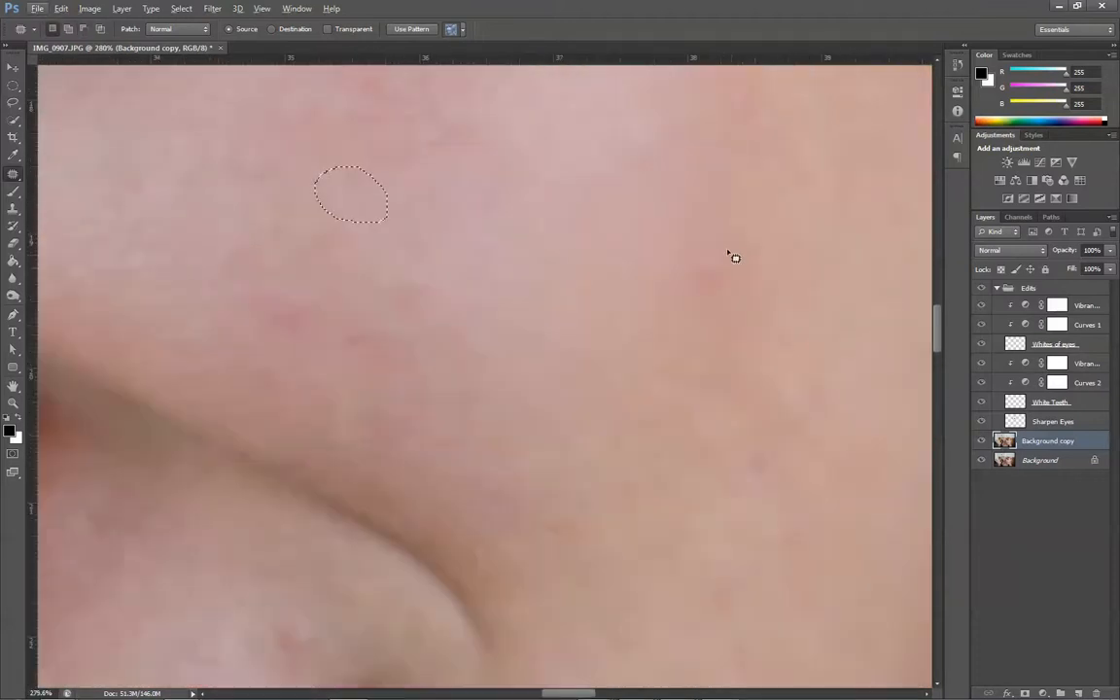
mouse_move(699, 249)
left_mouse_down()
mouse_move(710, 320)
mouse_move(727, 255)
mouse_move(710, 245)
left_mouse_up()
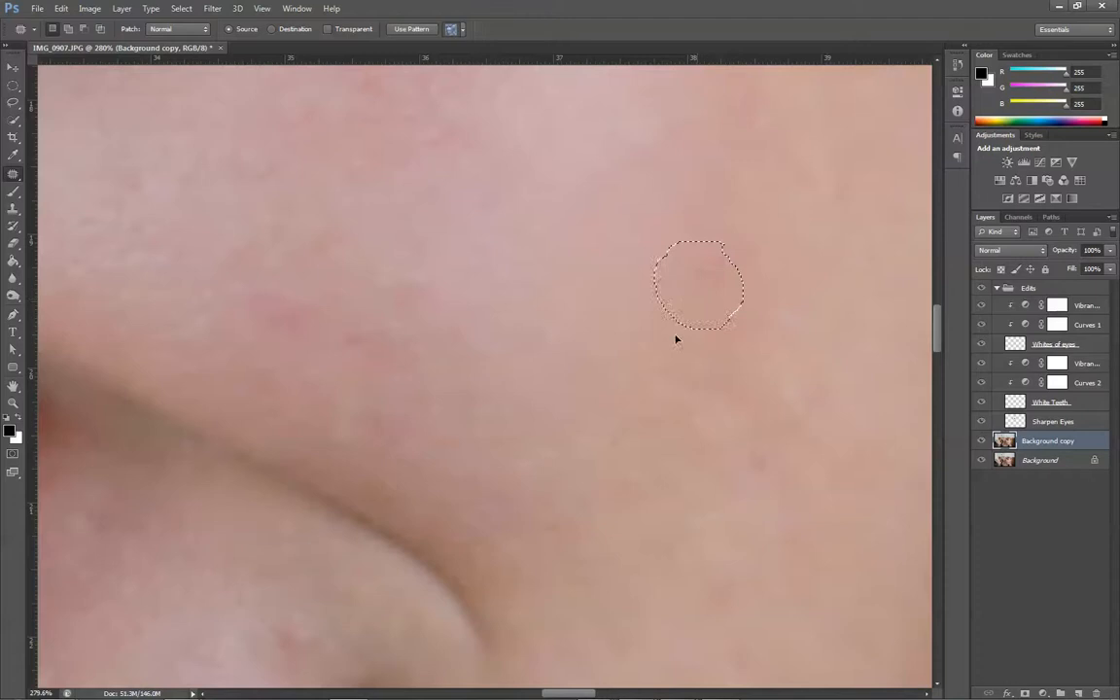
mouse_move(708, 304)
left_mouse_down()
mouse_move(616, 394)
mouse_move(616, 421)
left_mouse_up()
- Patch the larger reddish area on the cheek above the smile line with skin from the outer cheek, and deselect
left_click_drag(297, 280, 243, 329)
mouse_move(439, 425)
left_mouse_down()
mouse_move(380, 231)
mouse_move(302, 282)
left_mouse_up()
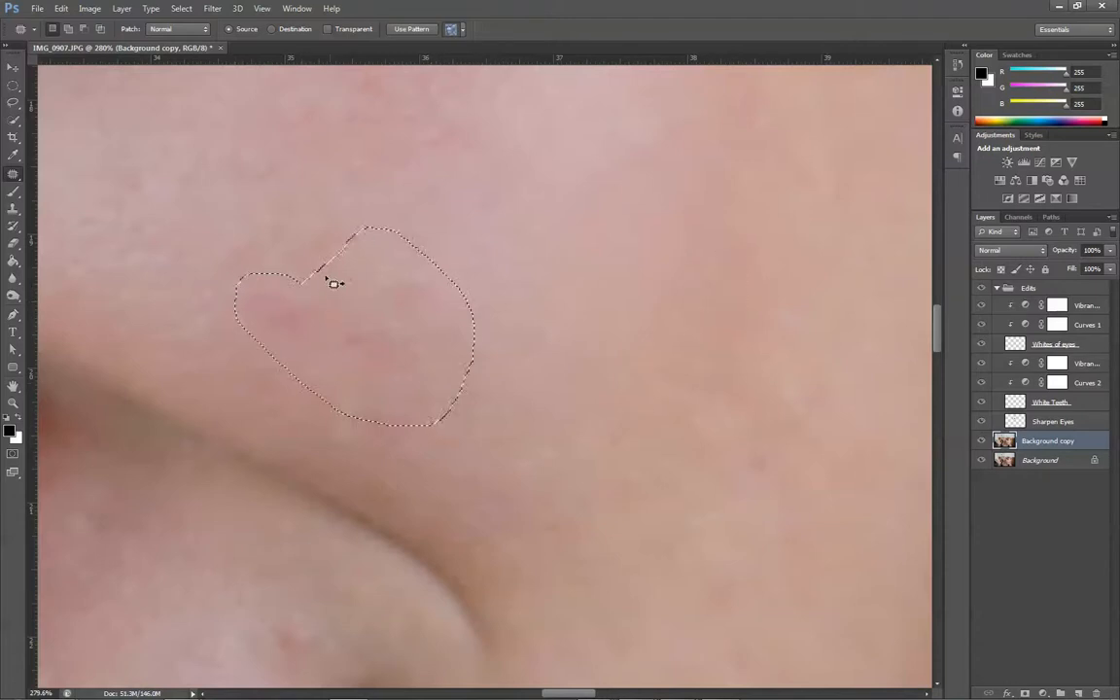
mouse_move(368, 247)
left_mouse_down()
mouse_move(259, 254)
mouse_move(335, 319)
left_mouse_up()
left_click_drag(337, 314, 676, 294)
key("ctrl+d")
scroll(443, 332, "down", 4)
scroll(421, 332, "down", 5)
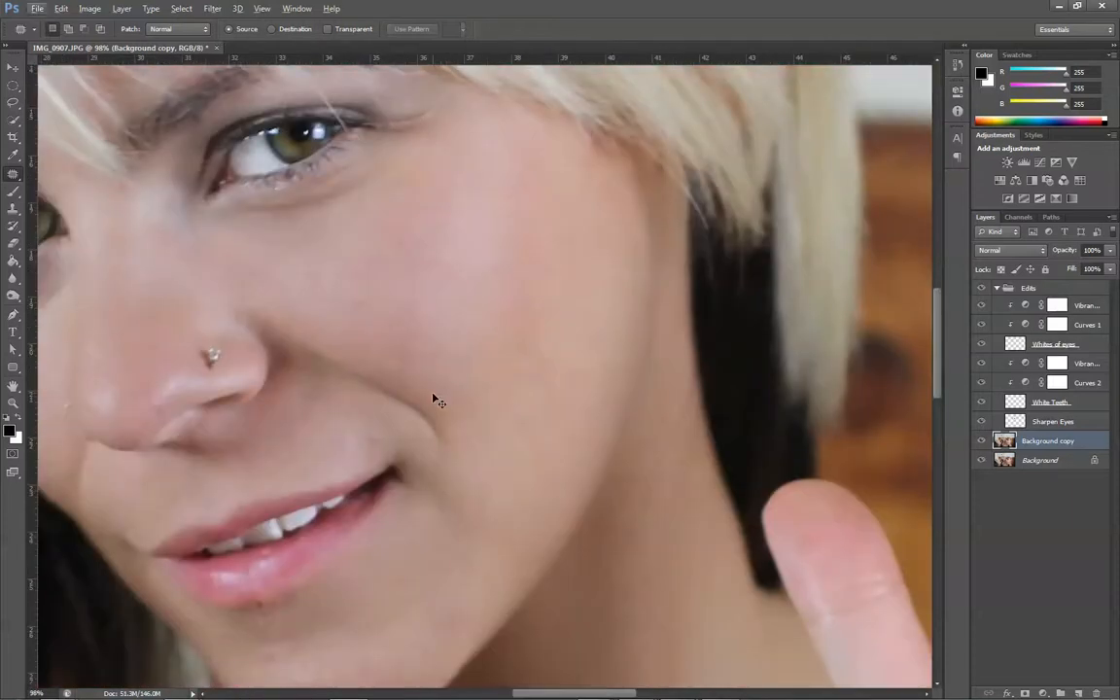
- Restore the cheek selection and patch it again with skin nearer the nose, then patch the adjacent area above the smile line
key("ctrl+z")
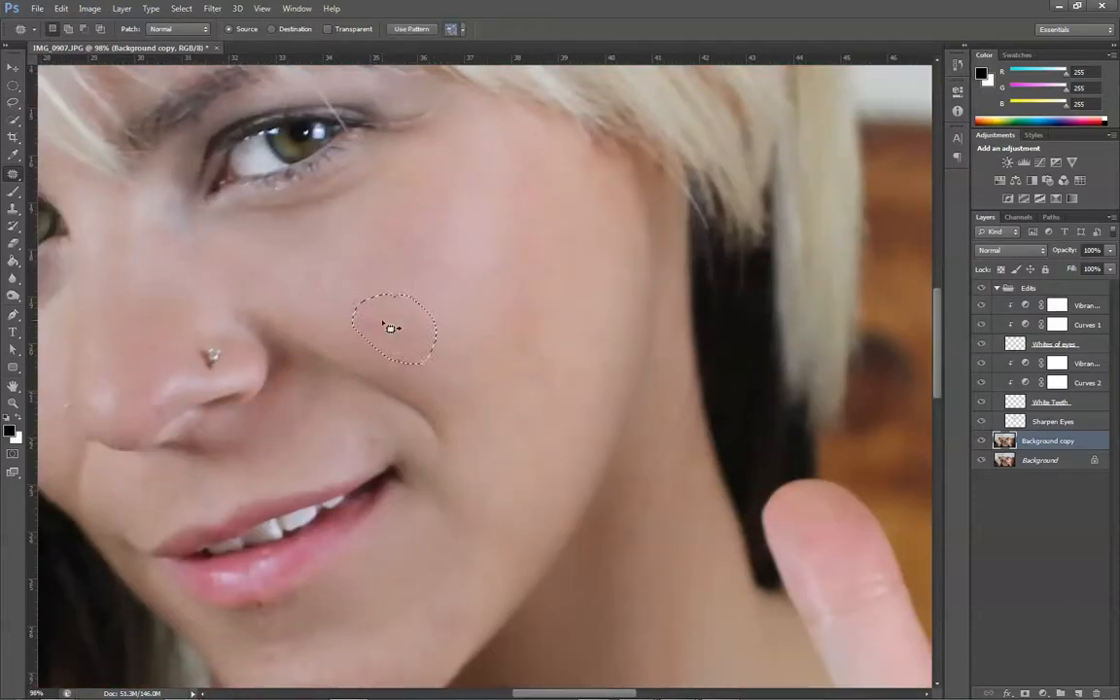
left_click_drag(383, 321, 299, 264)
key("ctrl+d")
mouse_move(356, 322)
left_mouse_down()
mouse_move(388, 333)
mouse_move(375, 328)
mouse_move(347, 350)
left_mouse_up()
mouse_move(414, 311)
left_mouse_down()
mouse_move(389, 347)
mouse_move(432, 346)
mouse_move(389, 328)
mouse_move(397, 342)
mouse_move(501, 349)
left_mouse_up()
key("ctrl+d")
- Patch the dark spot just under the lower lip with clear skin from the chin, and clear the selection
scroll(468, 374, "down", 4)
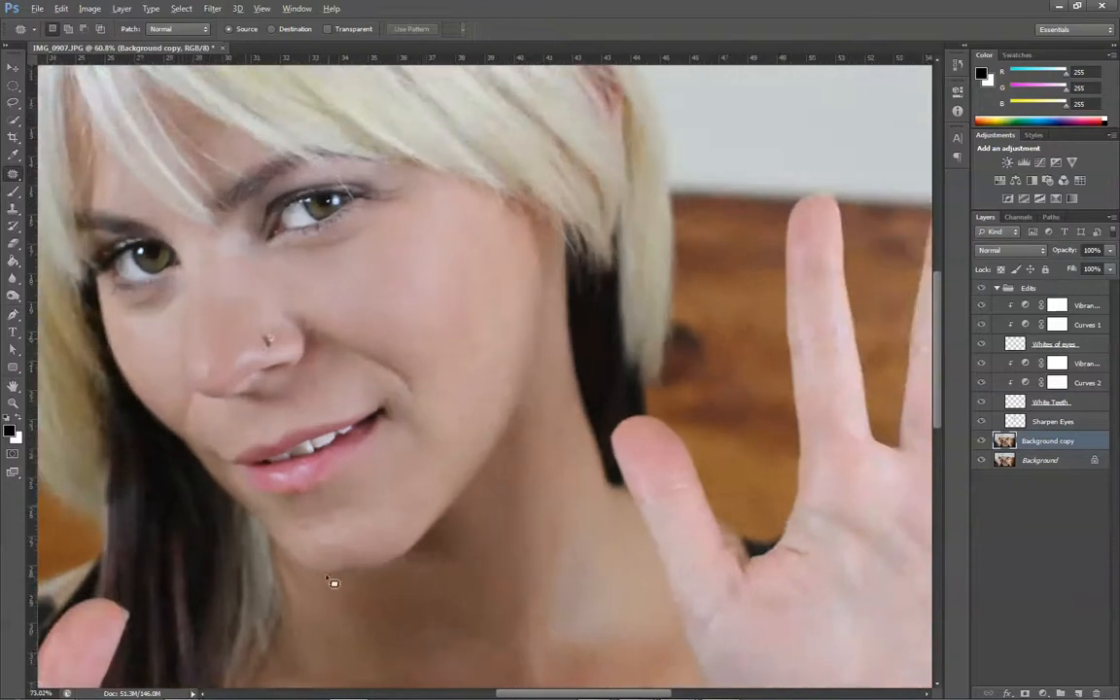
scroll(282, 468, "up", 7)
scroll(315, 488, "up", 1)
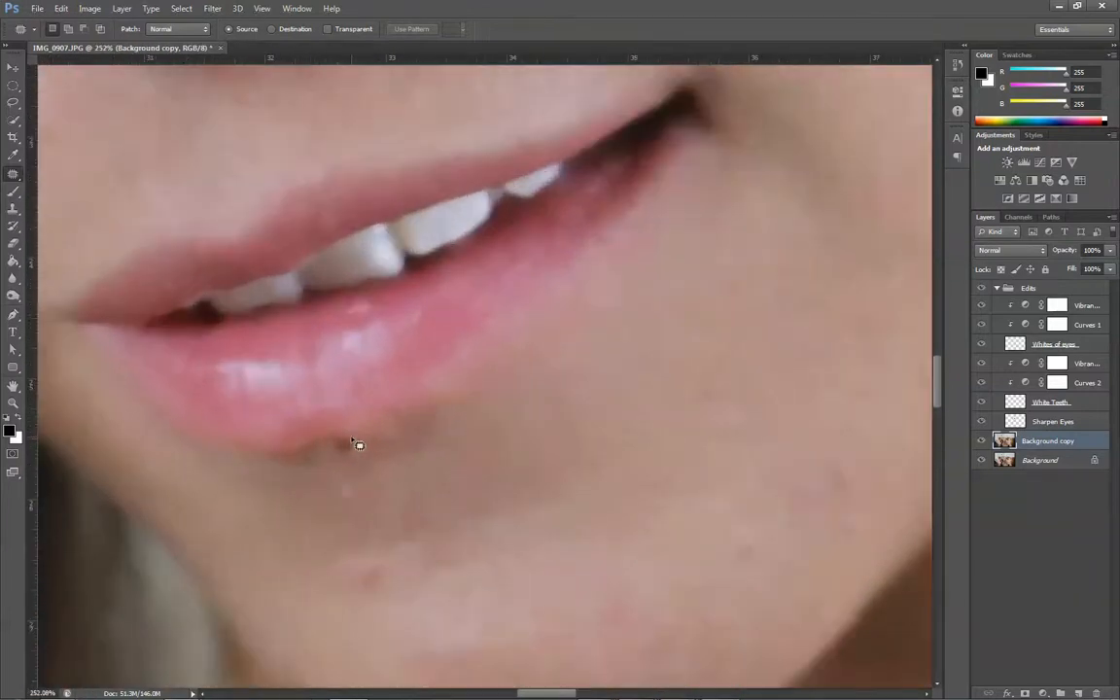
left_click_drag(362, 443, 335, 446)
mouse_move(342, 460)
left_mouse_down()
mouse_move(325, 502)
mouse_move(380, 474)
mouse_move(324, 490)
mouse_move(392, 503)
mouse_move(376, 482)
mouse_move(415, 565)
mouse_move(452, 567)
left_mouse_up()
key("ctrl+d")
- Patch the remaining small blemishes across the chin and lower jaw with neighbouring clear skin
scroll(389, 525, "down", 1)
scroll(389, 528, "down", 1)
key("ctrl+d")
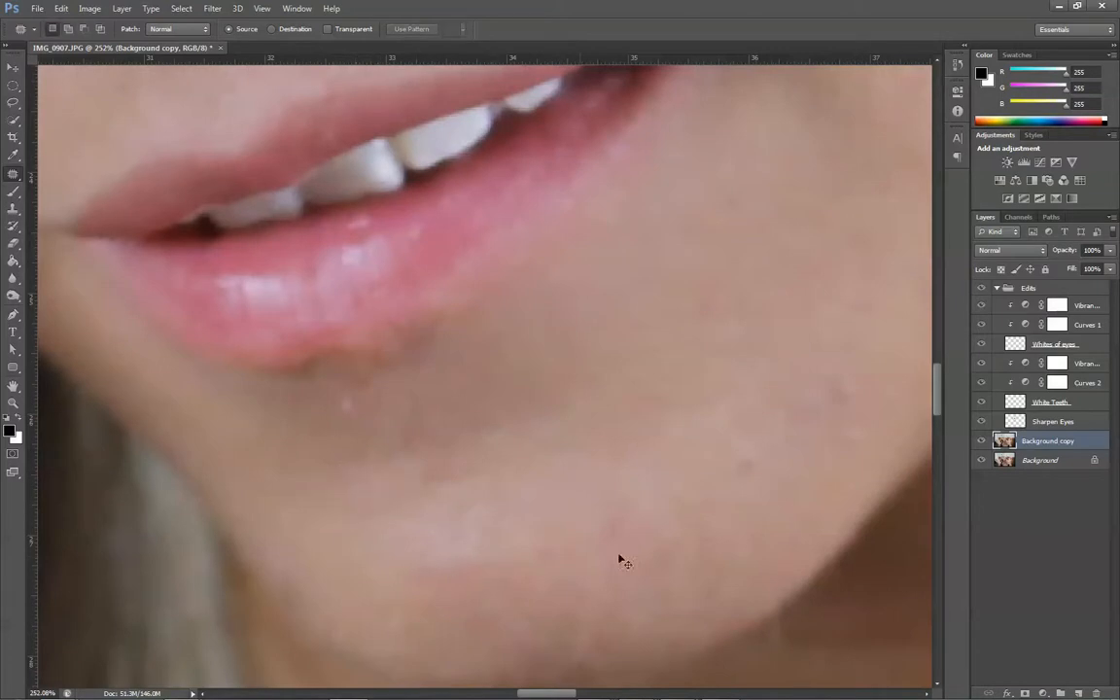
mouse_move(623, 508)
left_mouse_down()
mouse_move(645, 559)
mouse_move(668, 537)
mouse_move(635, 510)
mouse_move(707, 506)
left_mouse_up()
mouse_move(834, 399)
left_mouse_down()
mouse_move(861, 380)
mouse_move(793, 435)
mouse_move(762, 434)
mouse_move(717, 387)
left_mouse_up()
key("ctrl+d")
- Patch the mark just above the corner of the mouth with adjacent smooth skin, and clear the selection
scroll(762, 416, "down", 1)
scroll(761, 416, "down", 10)
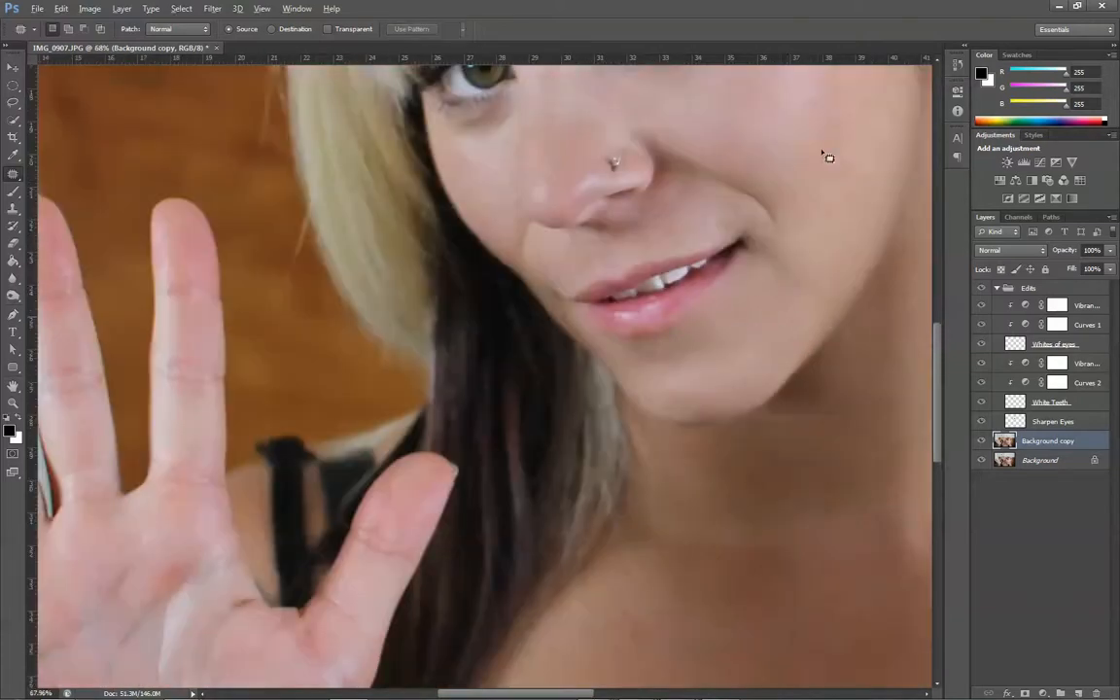
scroll(759, 153, "up", 5)
scroll(769, 155, "up", 1)
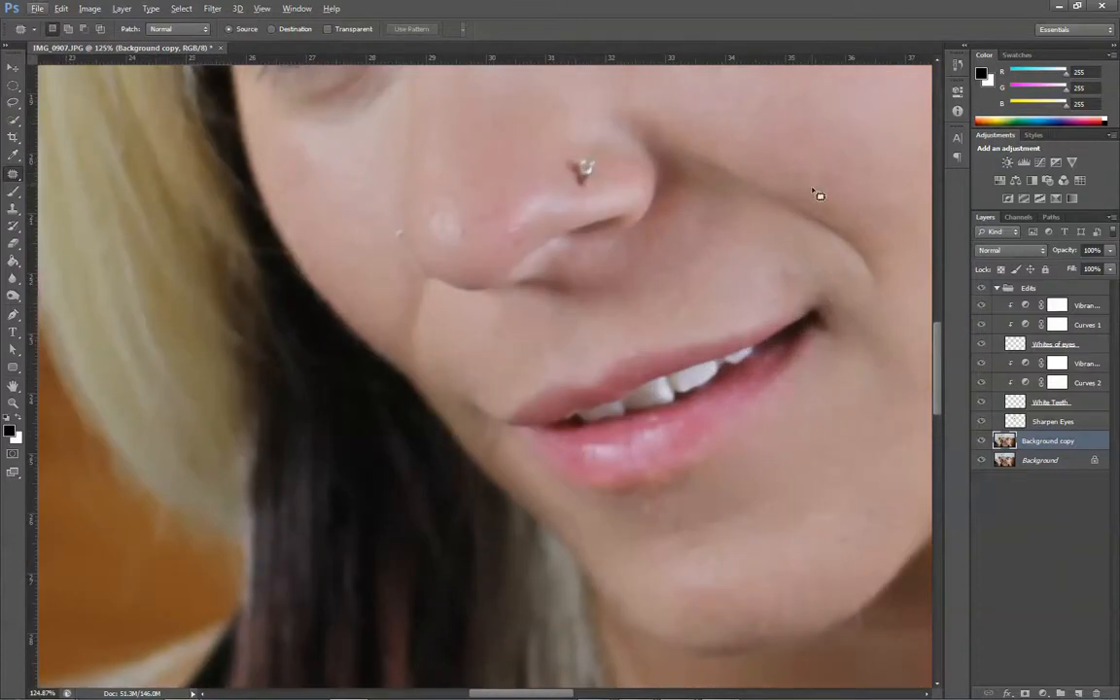
scroll(818, 190, "up", 1)
scroll(856, 301, "up", 2)
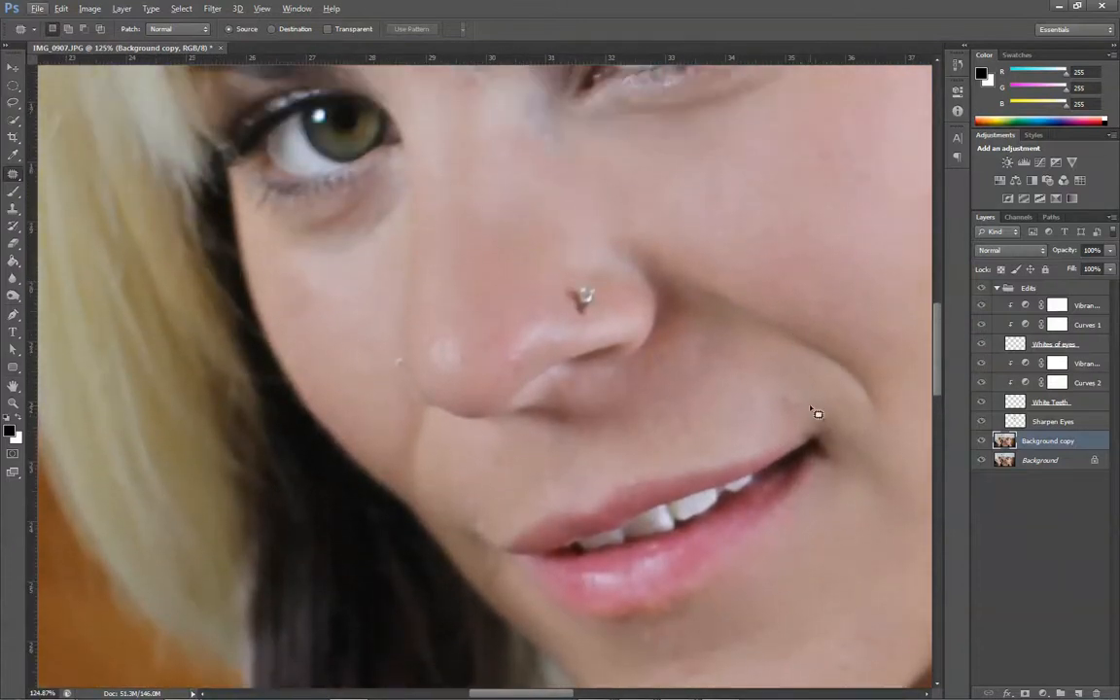
mouse_move(813, 404)
left_mouse_down()
mouse_move(765, 420)
mouse_move(817, 408)
mouse_move(791, 427)
left_mouse_up()
mouse_move(776, 404)
left_mouse_down()
mouse_move(740, 390)
mouse_move(753, 399)
left_mouse_up()
key("ctrl+d")
scroll(913, 315, "up", 2)
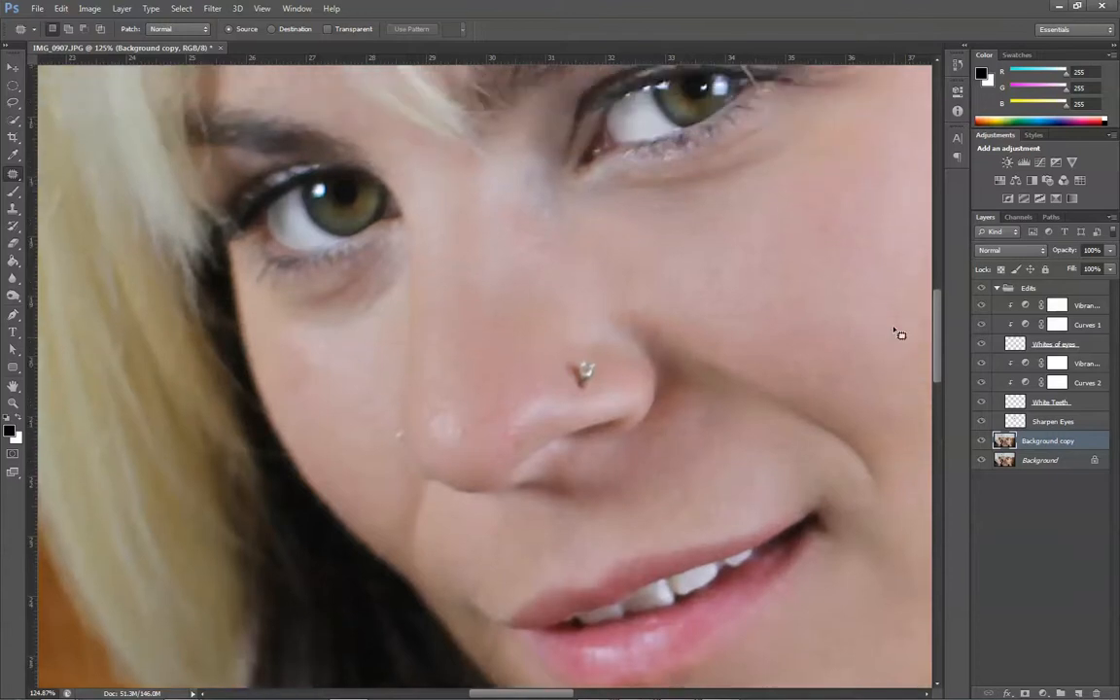
- Patch the faint blemish on the lower cheek beside the smile line with clear skin nearby, and clear the selection
scroll(924, 282, "down", 1)
scroll(883, 241, "down", 4)
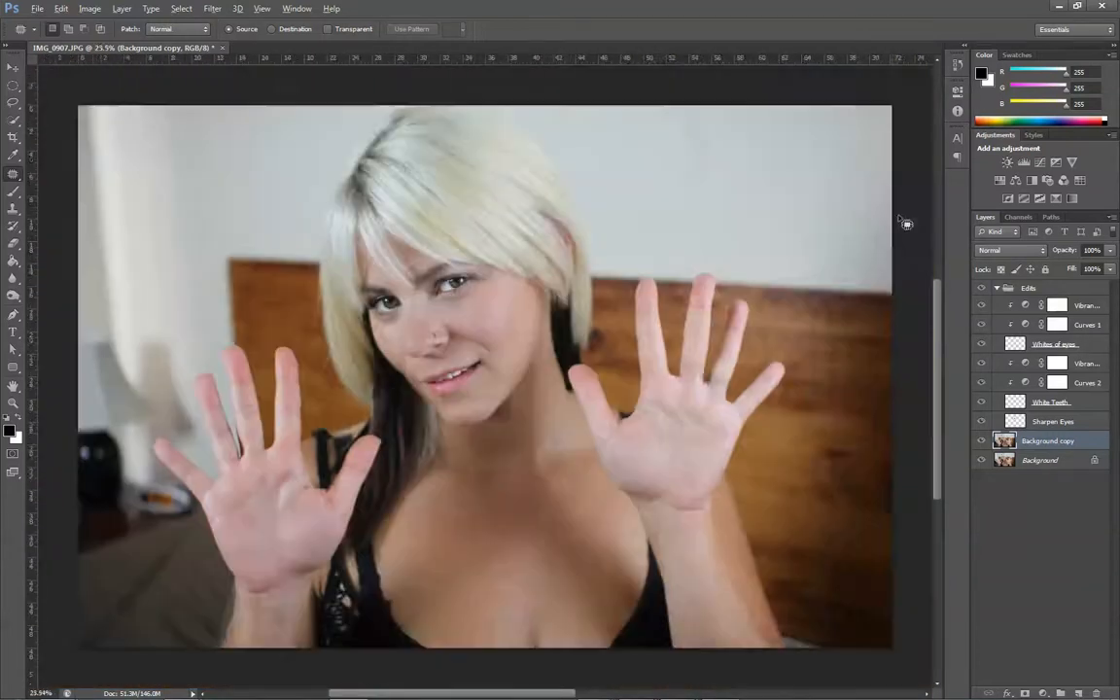
scroll(447, 282, "up", 2)
scroll(511, 320, "up", 6)
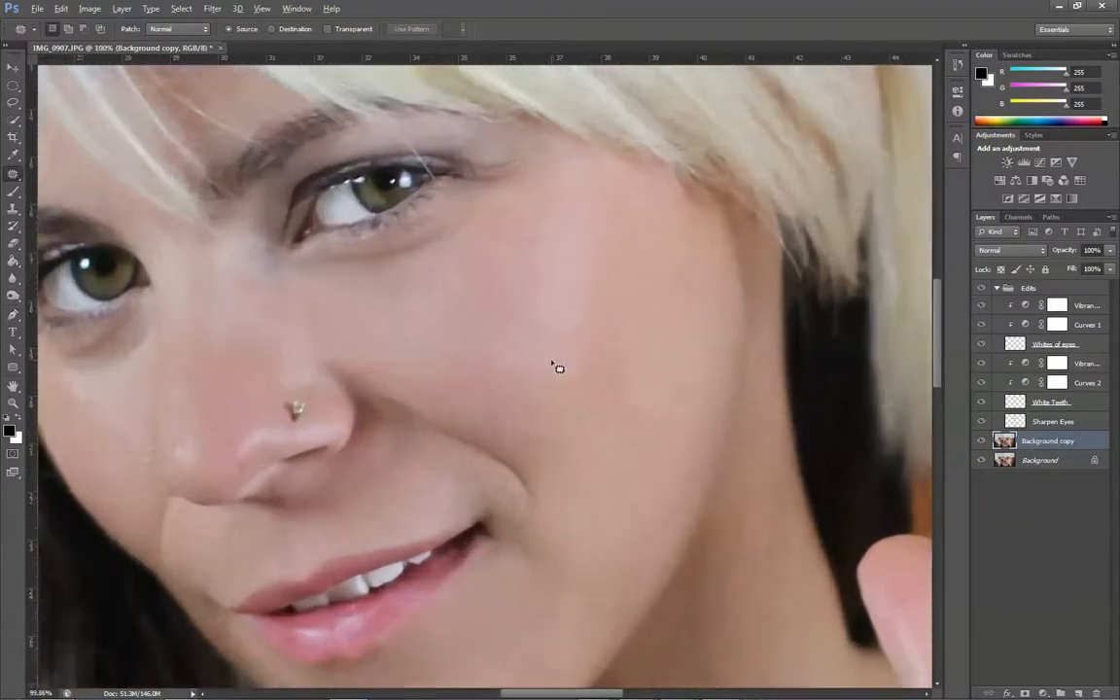
scroll(643, 450, "up", 1)
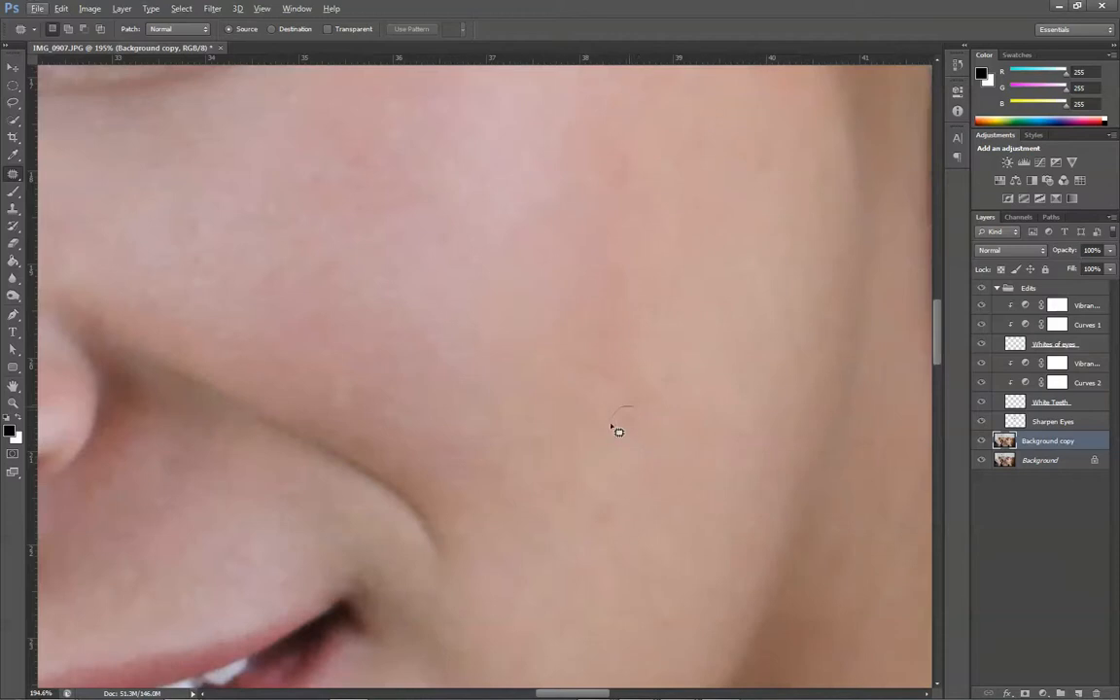
mouse_move(611, 426)
left_mouse_down()
mouse_move(638, 441)
mouse_move(634, 407)
left_mouse_up()
mouse_move(623, 424)
left_mouse_down()
mouse_move(592, 460)
mouse_move(598, 548)
mouse_move(614, 489)
mouse_move(702, 522)
mouse_move(717, 513)
left_mouse_up()
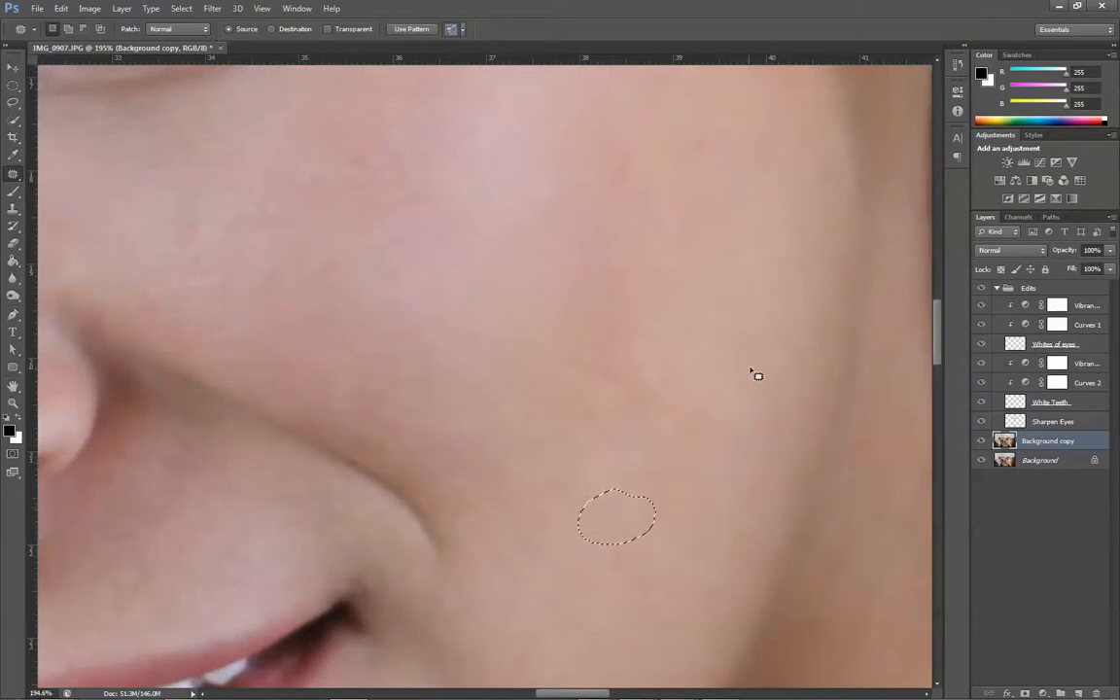
key("ctrl+d")
- Patch the small marks on the side of the chin below the mouth corner with adjacent clear skin, and clear the selection
scroll(750, 376, "down", 6)
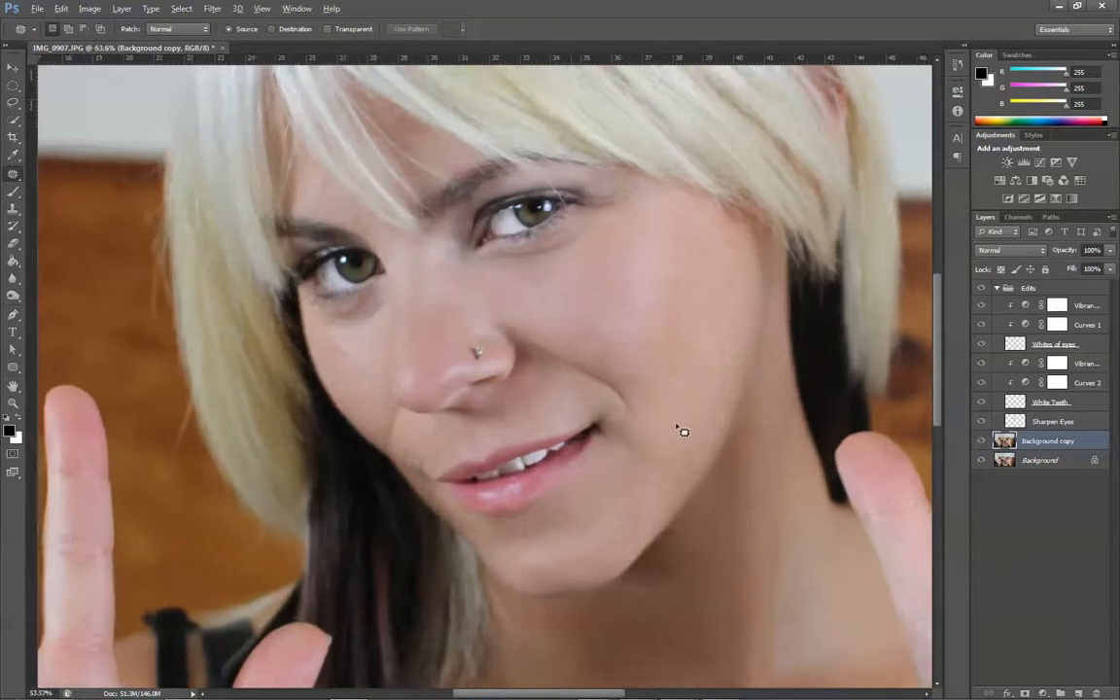
scroll(684, 431, "up", 4)
scroll(627, 447, "down", 5)
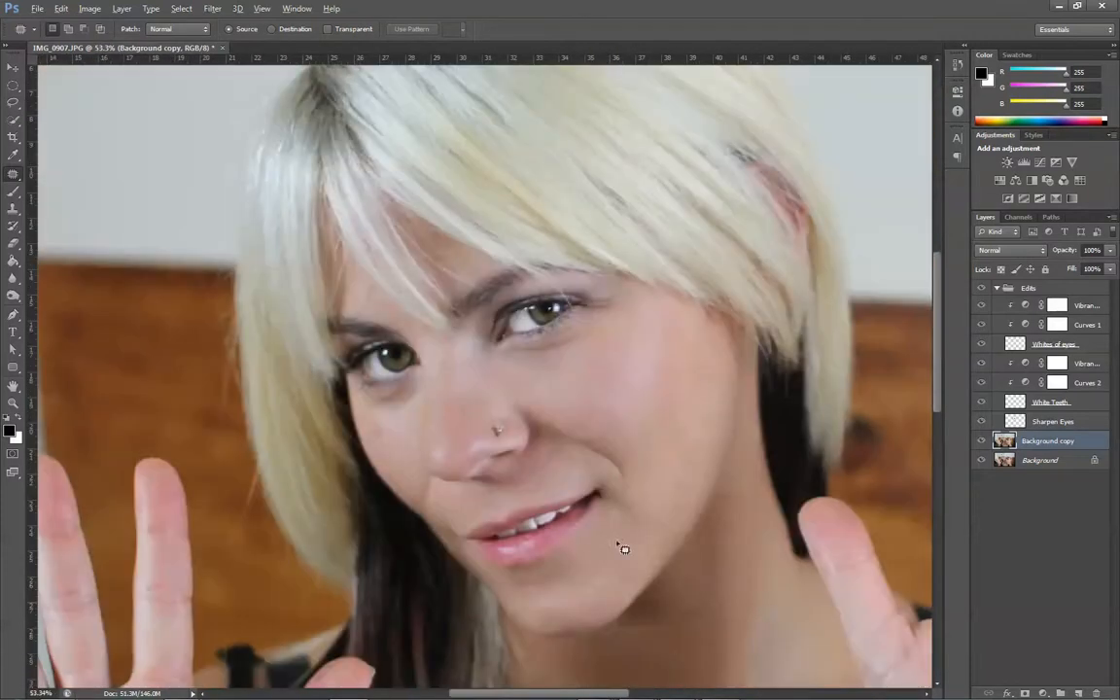
scroll(624, 549, "up", 7)
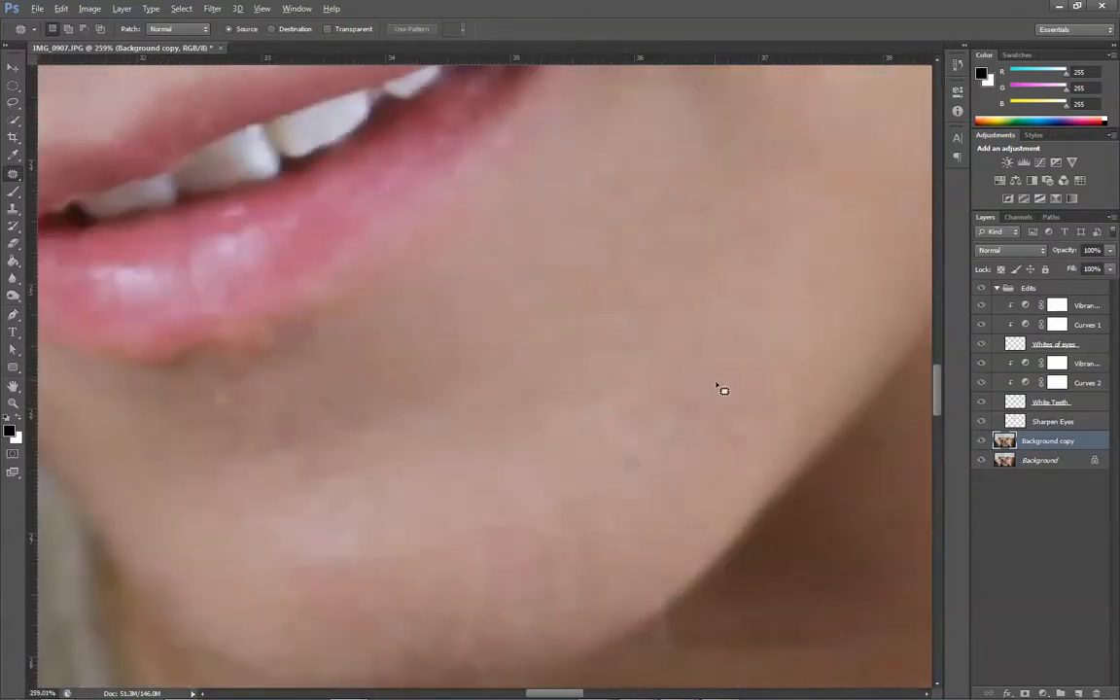
mouse_move(724, 390)
left_mouse_down()
mouse_move(685, 367)
mouse_move(690, 426)
mouse_move(723, 390)
left_mouse_up()
left_click_drag(680, 410, 579, 450)
key("ctrl+d")
- Patch the small spot close to the jawline edge with neighbouring skin, and clear the selection
scroll(206, 363, "down", 4)
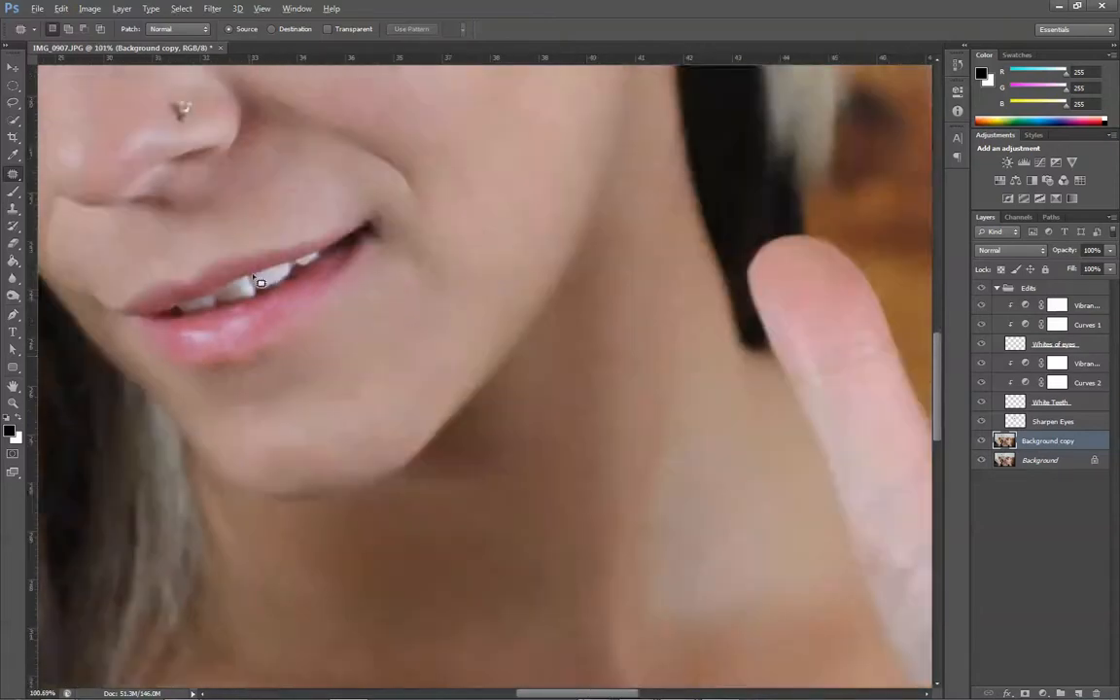
scroll(432, 346, "down", 1)
scroll(368, 400, "up", 5)
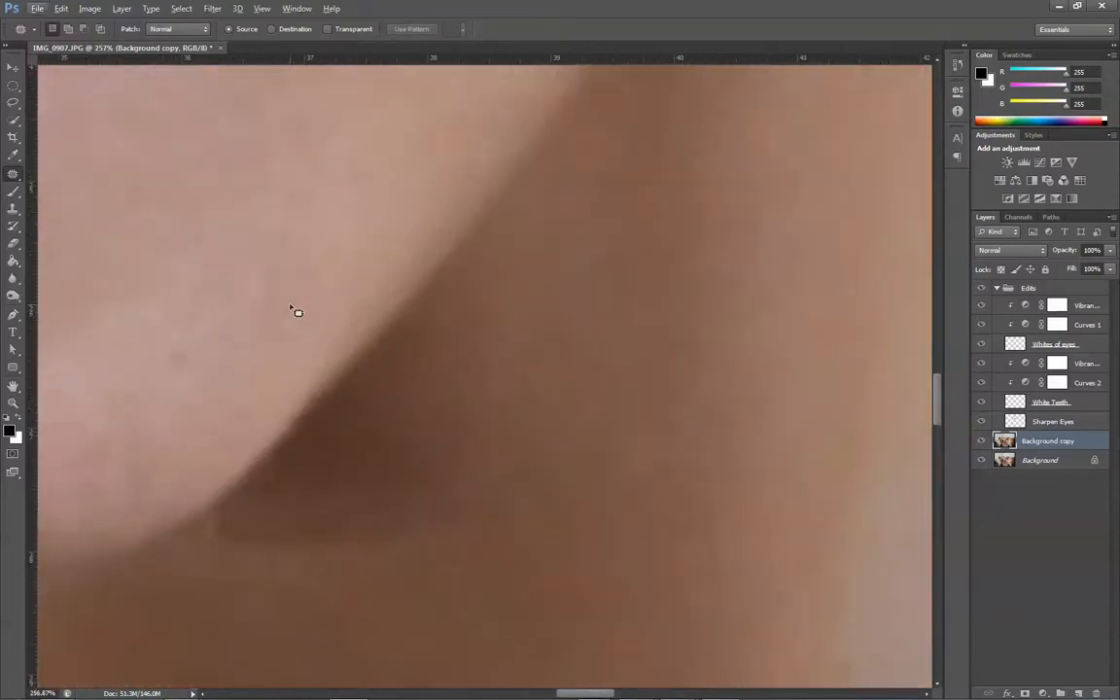
mouse_move(297, 311)
left_mouse_down()
mouse_move(275, 353)
mouse_move(311, 322)
mouse_move(298, 309)
left_mouse_up()
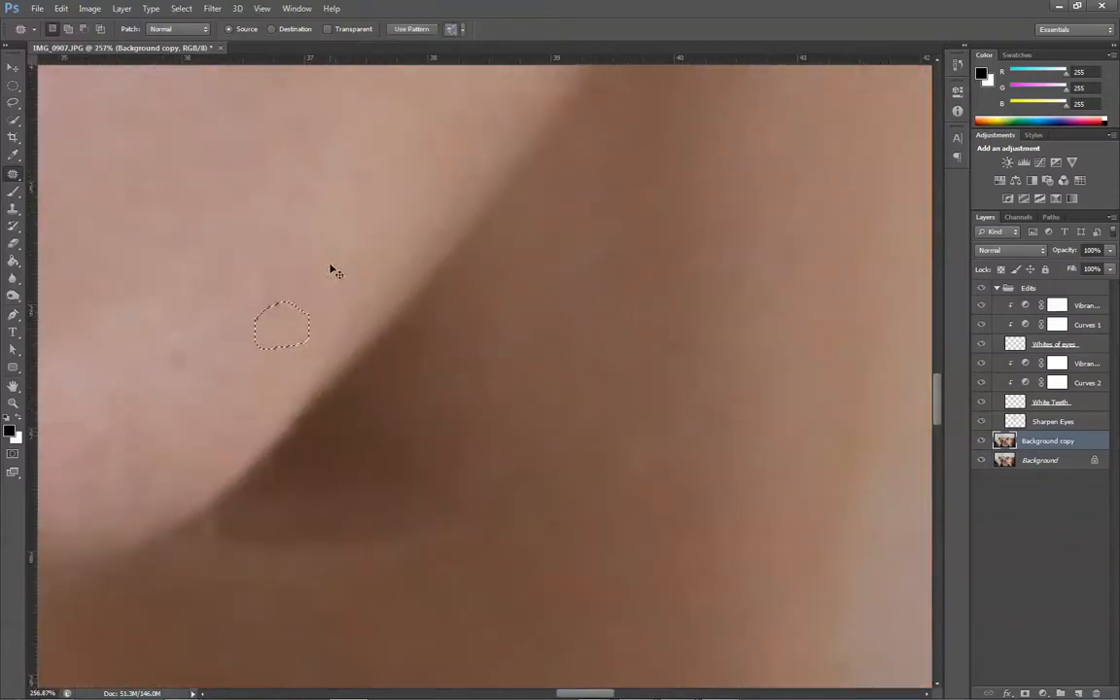
key("ctrl+d")
- Patch the dark spot on the upper chest below the neck with adjacent even skin, and clear the selection
scroll(253, 280, "down", 8)
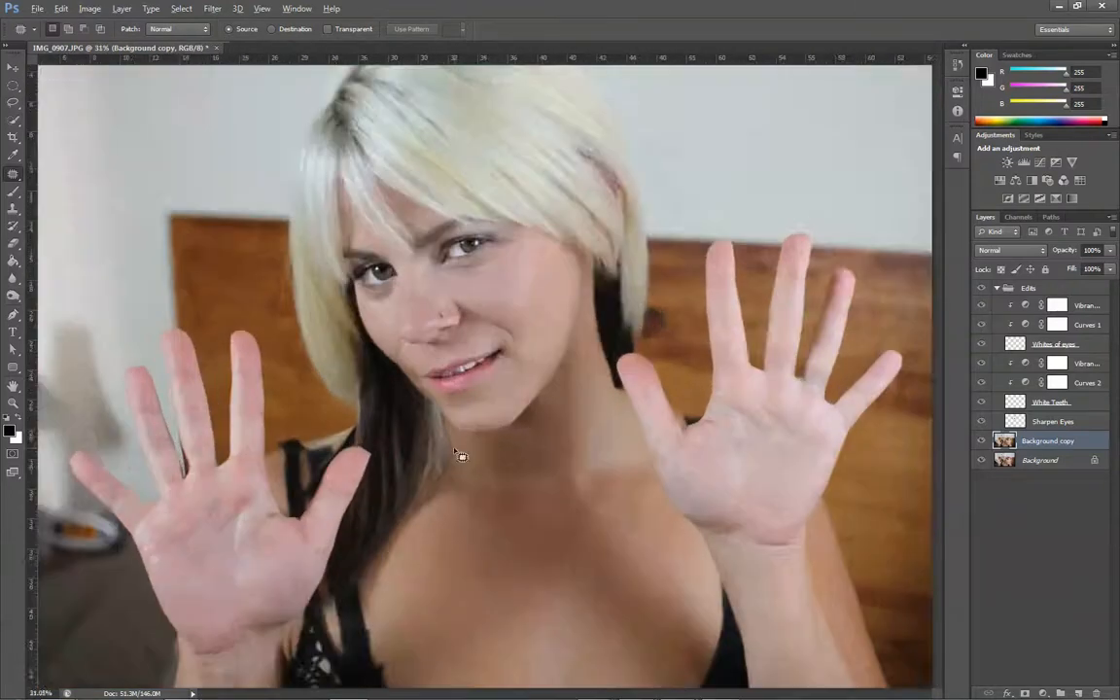
scroll(461, 456, "up", 5)
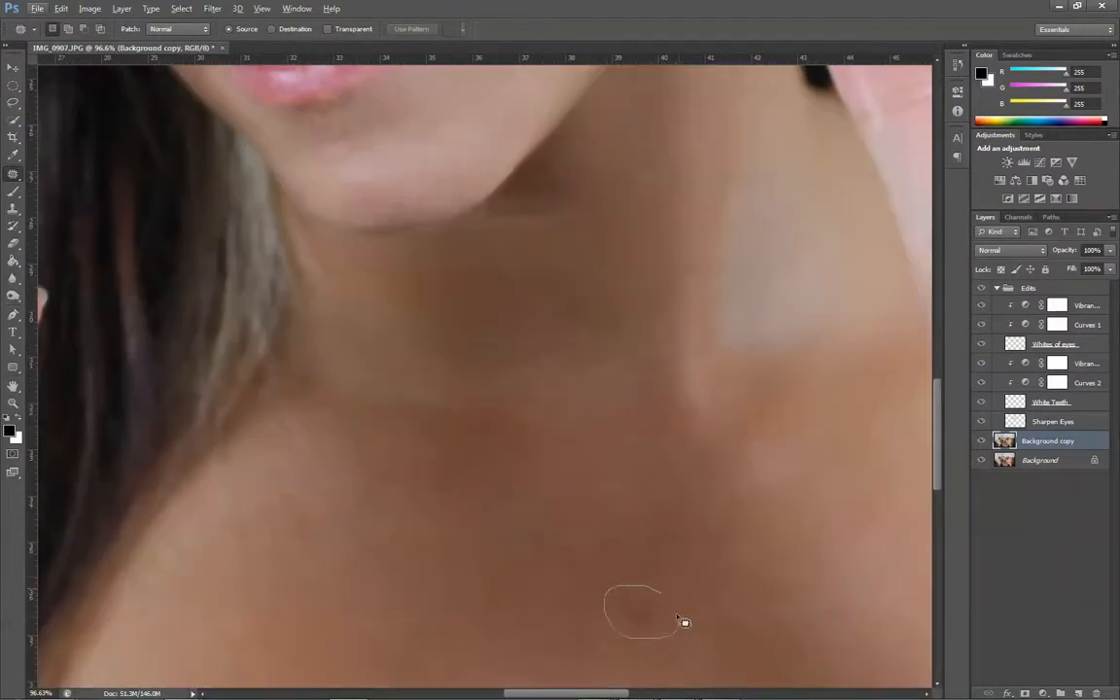
left_click_drag(678, 616, 663, 594)
left_click_drag(625, 620, 551, 634)
key("ctrl+d")
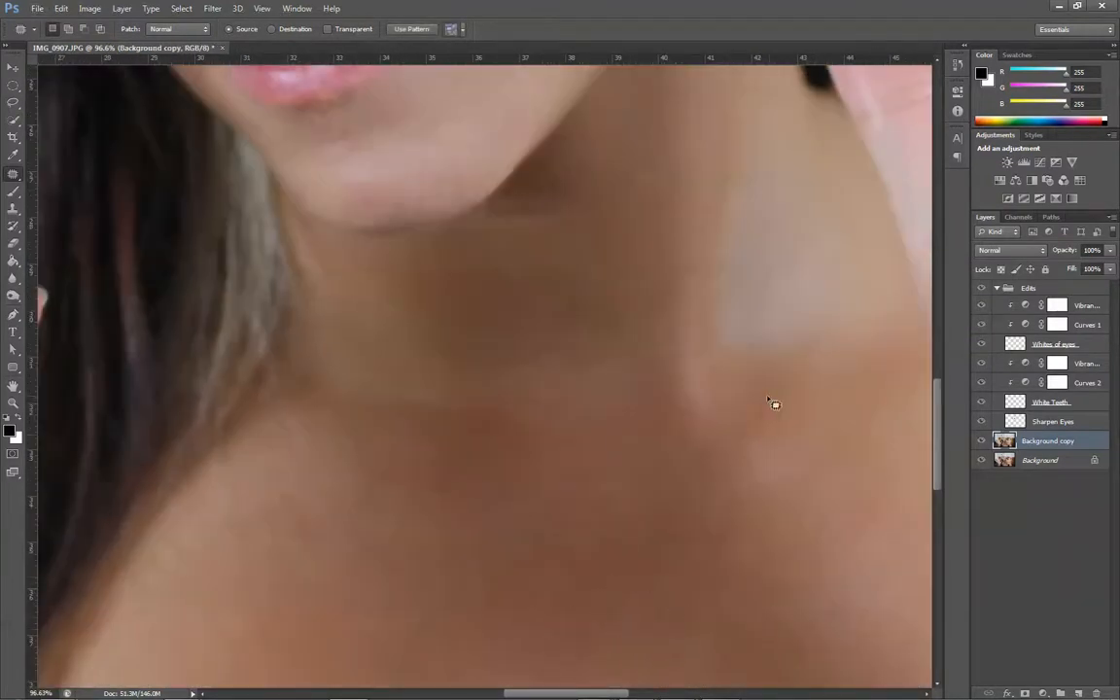
- Patch the spot near the collarbone and the mark on the shadowed neck with surrounding skin, and clear the selection
left_click_drag(770, 420, 769, 422)
left_click_drag(764, 419, 739, 464)
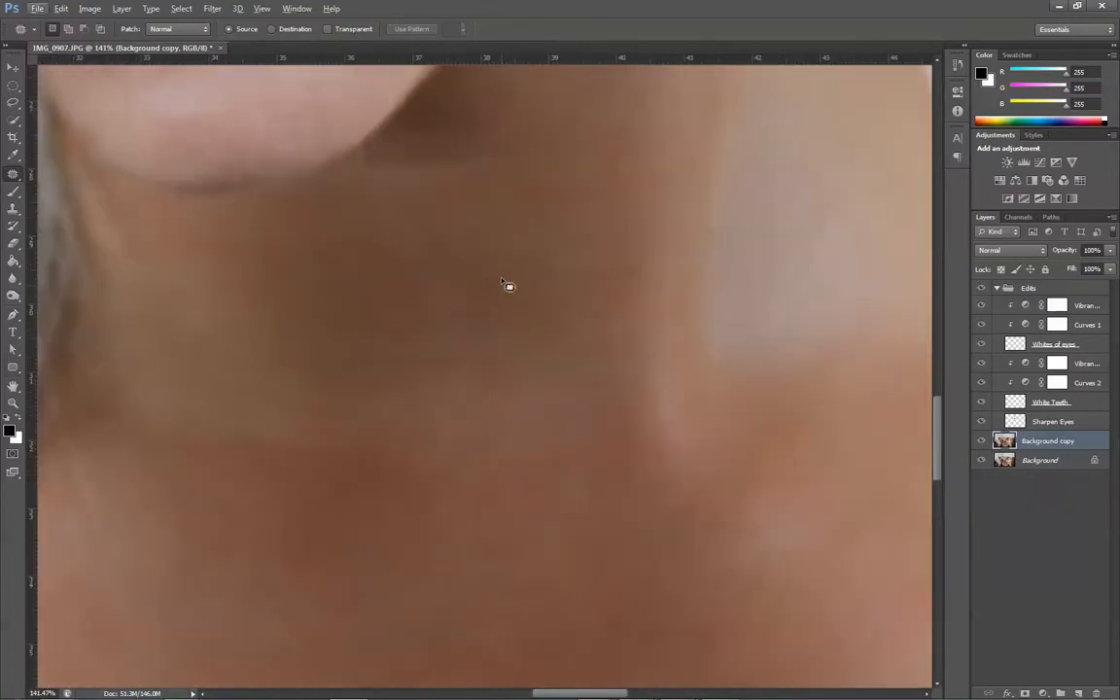
mouse_move(496, 272)
left_mouse_down()
mouse_move(527, 290)
mouse_move(496, 272)
mouse_move(396, 322)
left_mouse_up()
key("ctrl+d")
- Examine the whole portrait and the face up close for remaining blemishes around the eyes, cheeks, mouth and neck
scroll(378, 241, "down", 10)
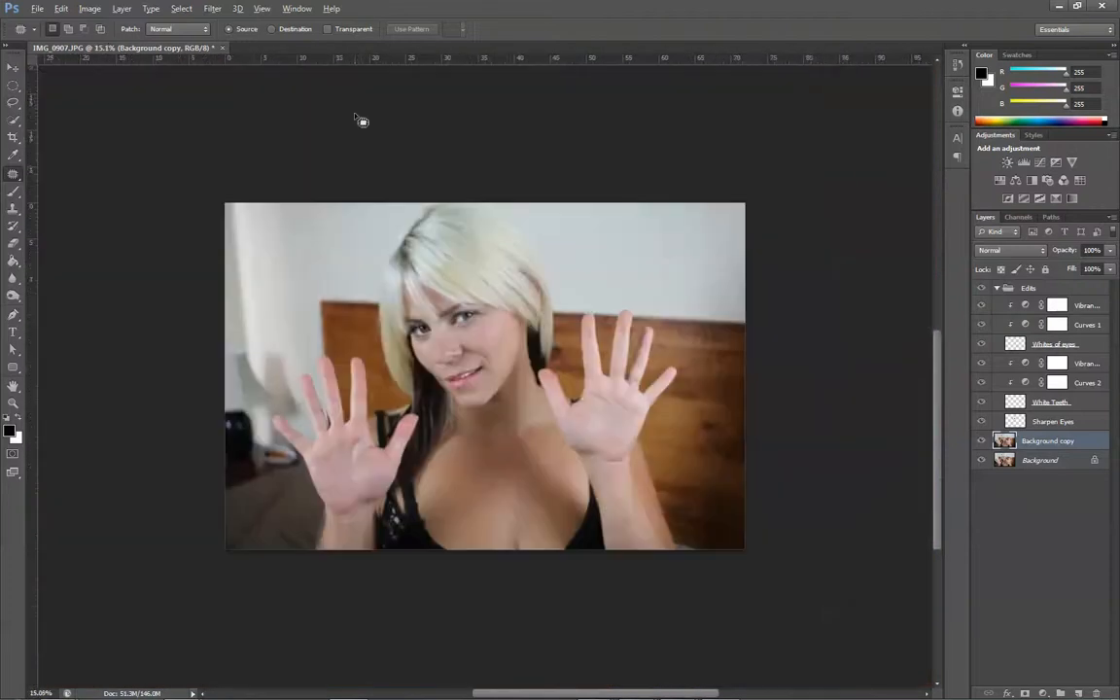
scroll(457, 268, "up", 8)
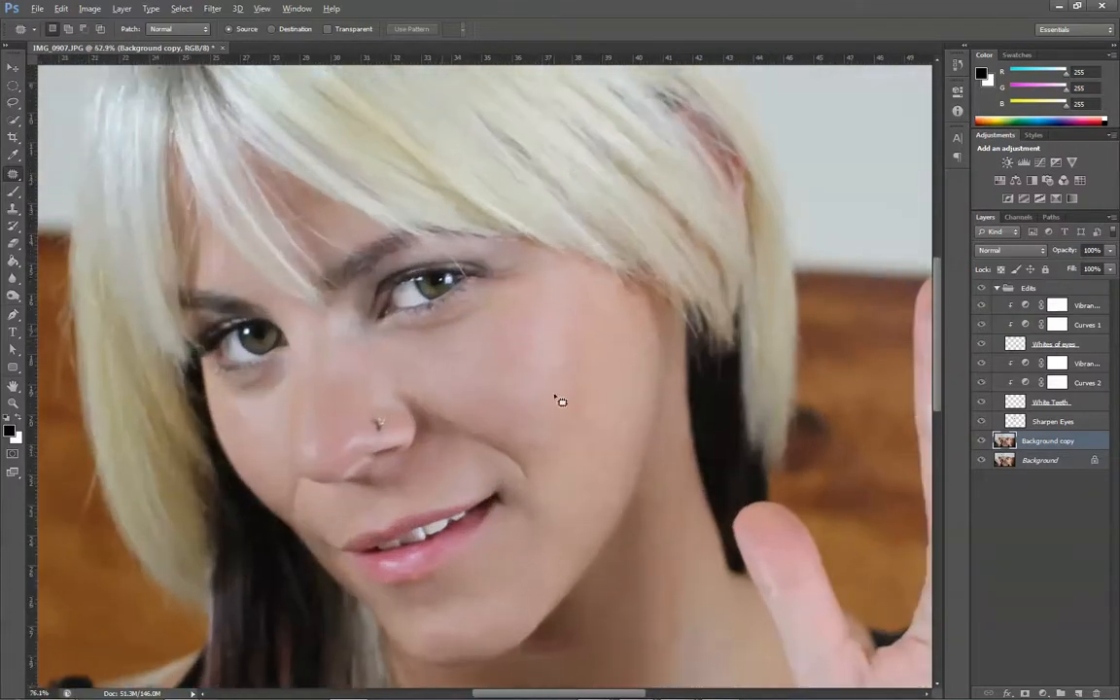
scroll(561, 401, "down", 6)
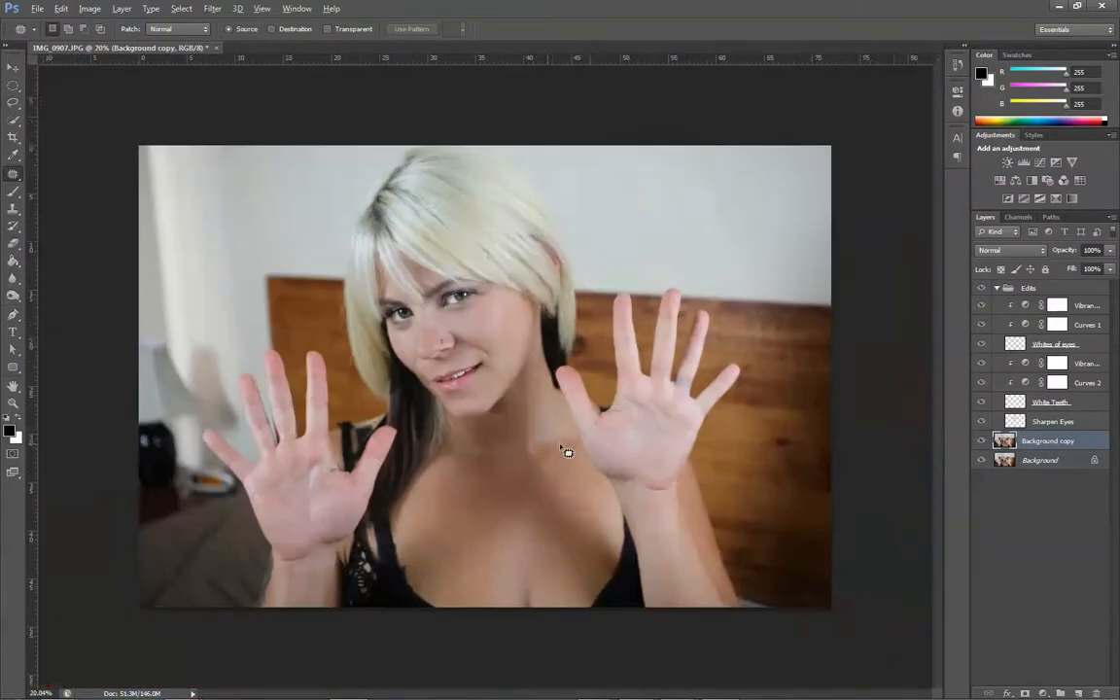
scroll(567, 452, "down", 3)
scroll(605, 450, "up", 5)
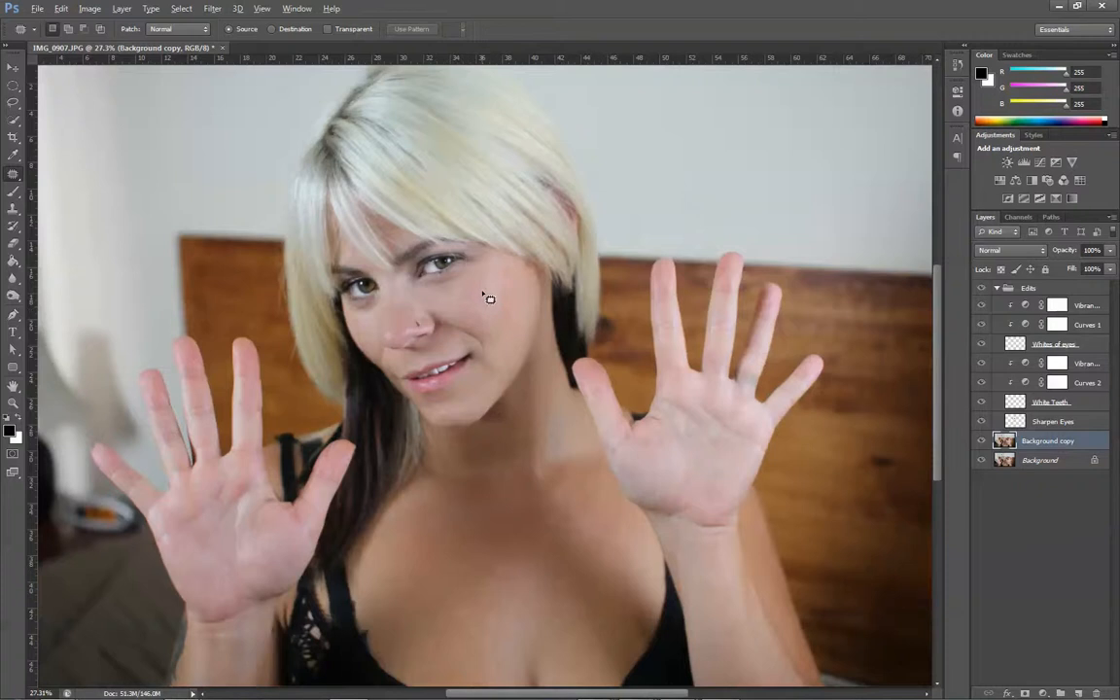
scroll(488, 298, "up", 1)
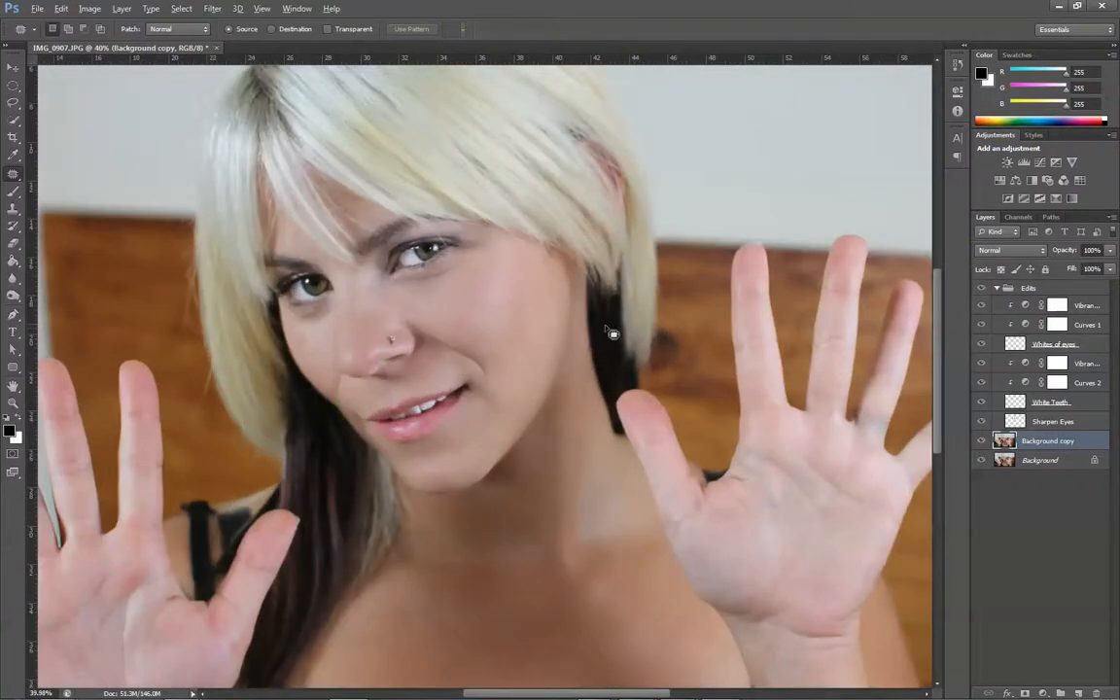
scroll(441, 299, "up", 1)
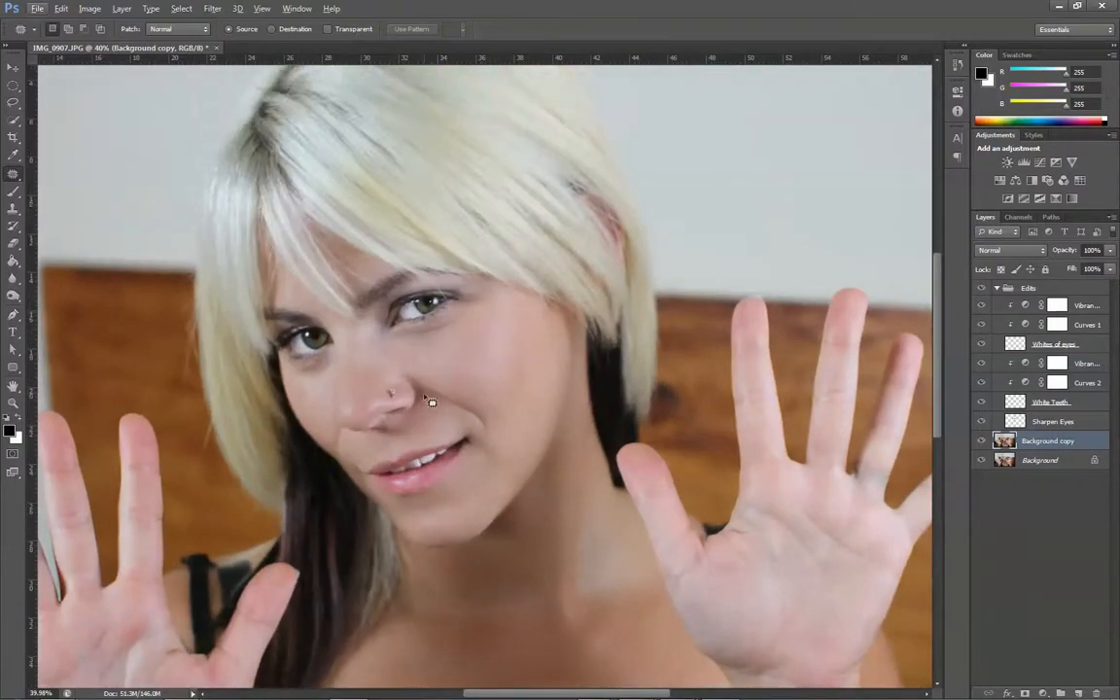
scroll(428, 400, "up", 2)
scroll(427, 342, "down", 2)
scroll(435, 335, "up", 2)
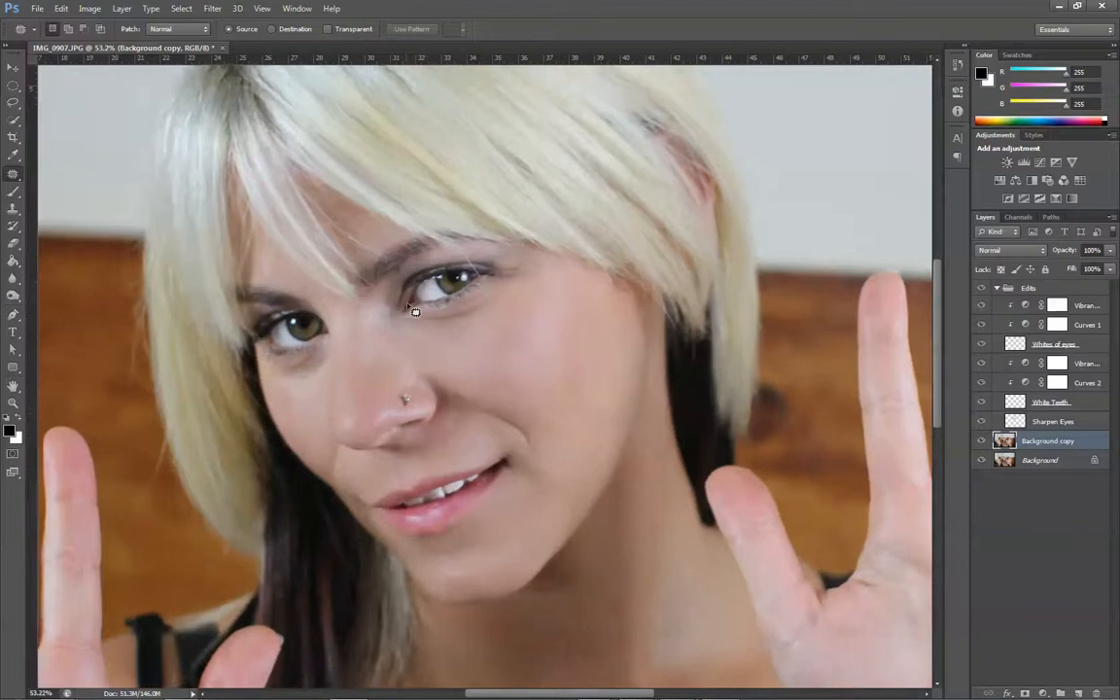
scroll(406, 330, "up", 3)
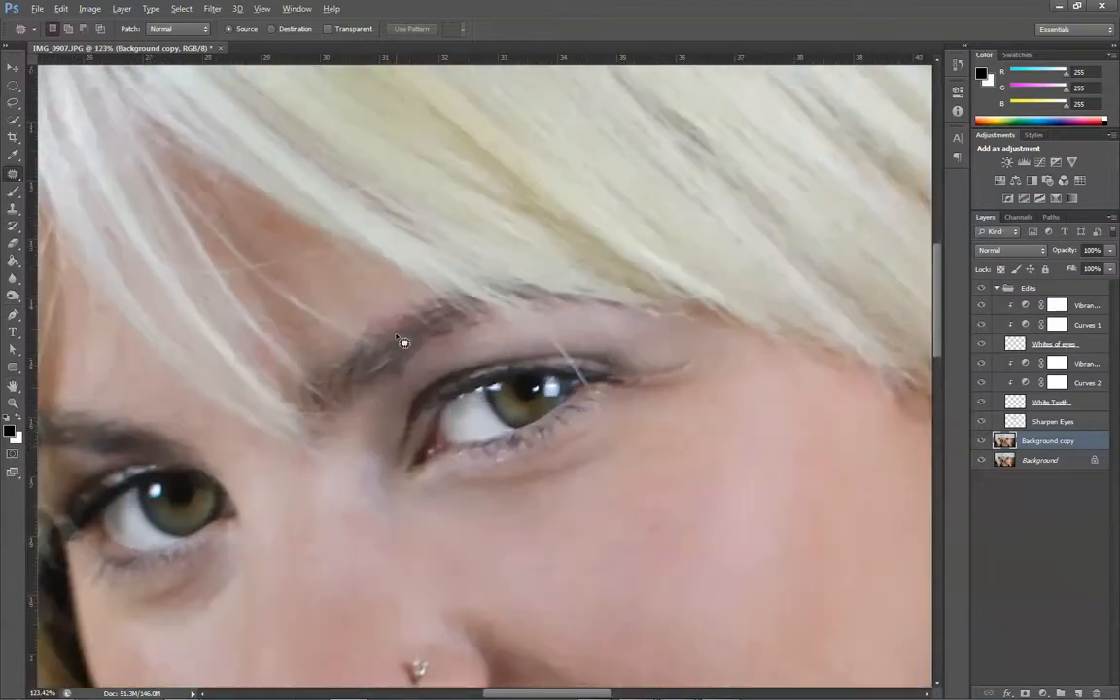
scroll(406, 336, "down", 5)
scroll(517, 449, "down", 1)
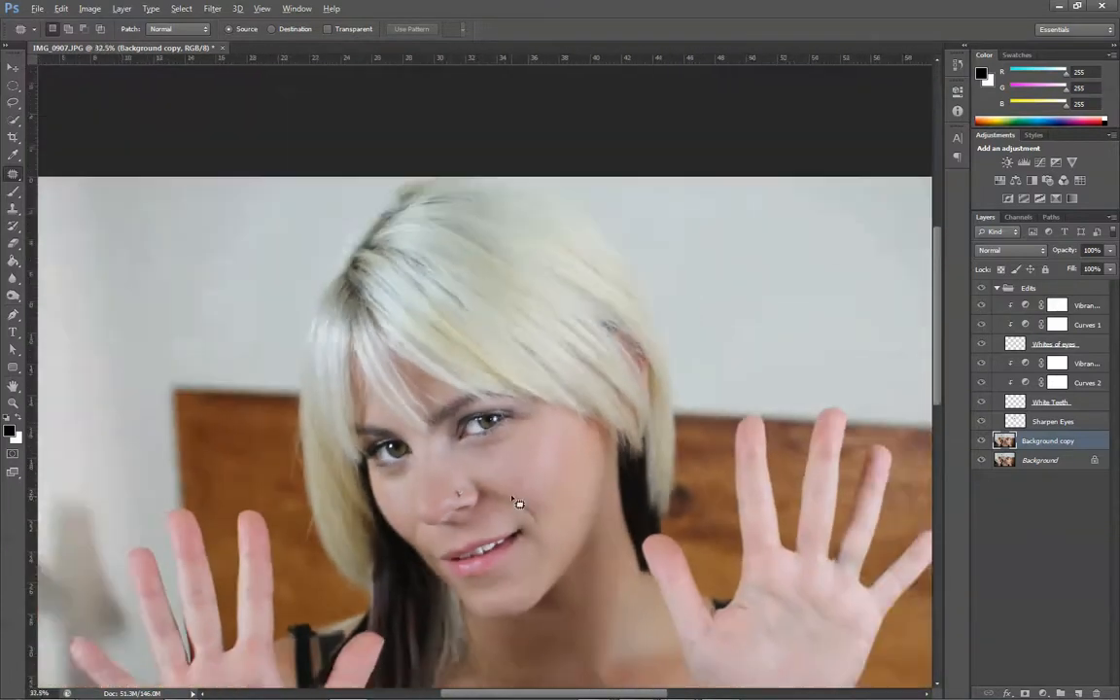
scroll(512, 510, "up", 5)
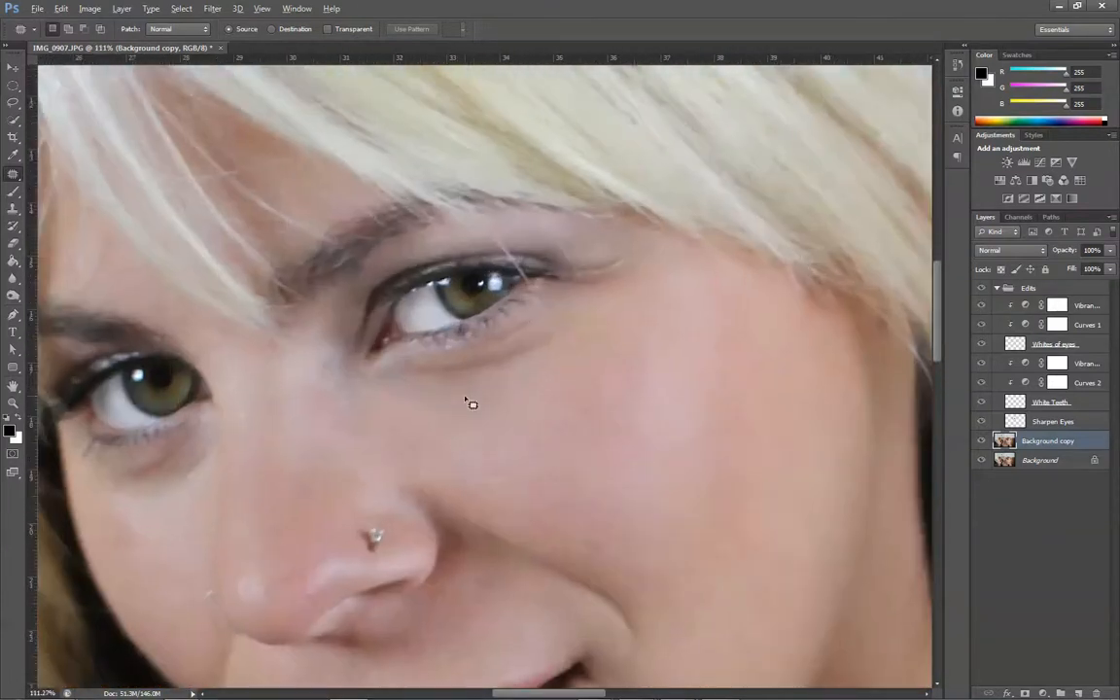
scroll(515, 390, "down", 5)
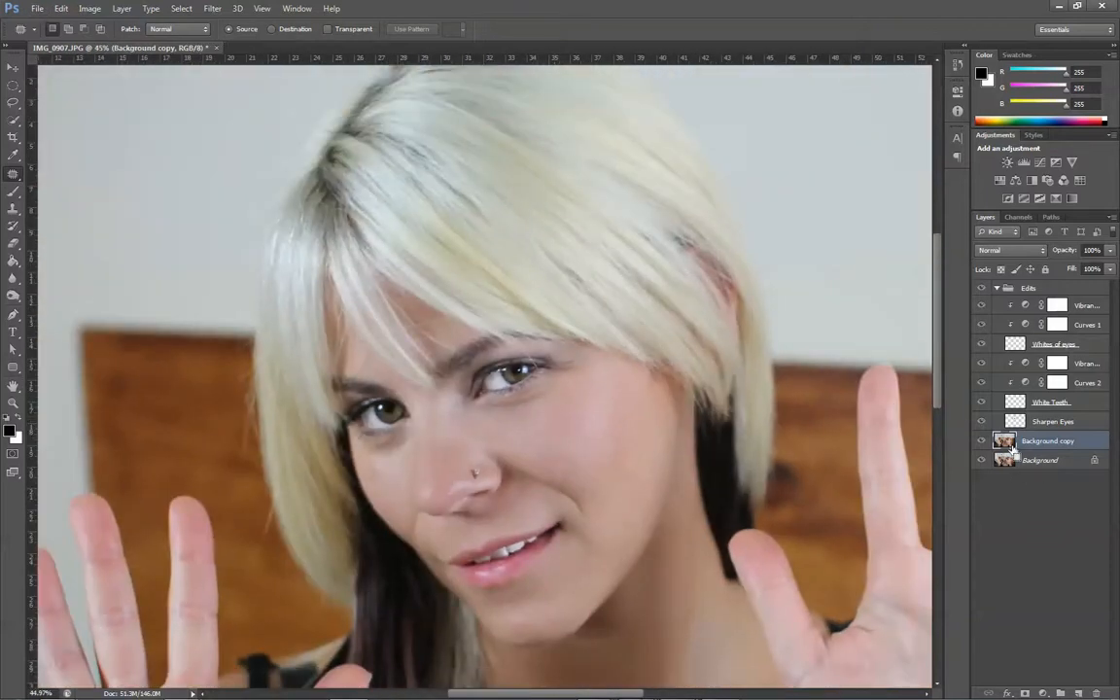
- Duplicate the retouched Background copy layer and rename the original copy beneath it Blemishes
key("ctrl+j")
scroll(574, 400, "up", 3)
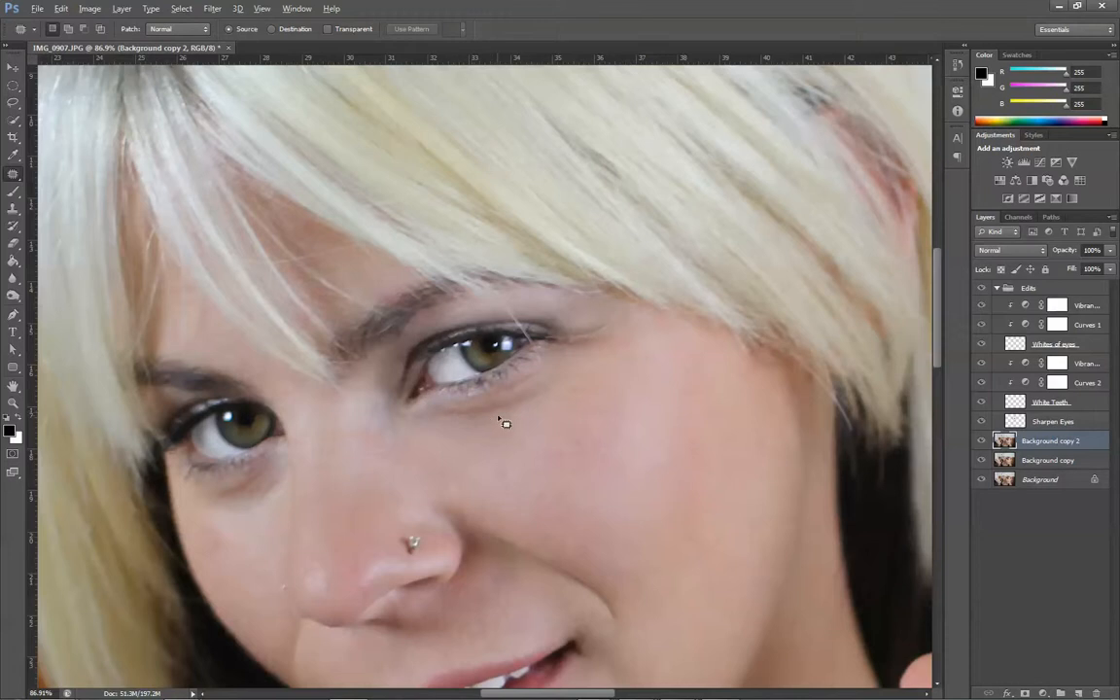
key("alt")
double_click(1050, 460)
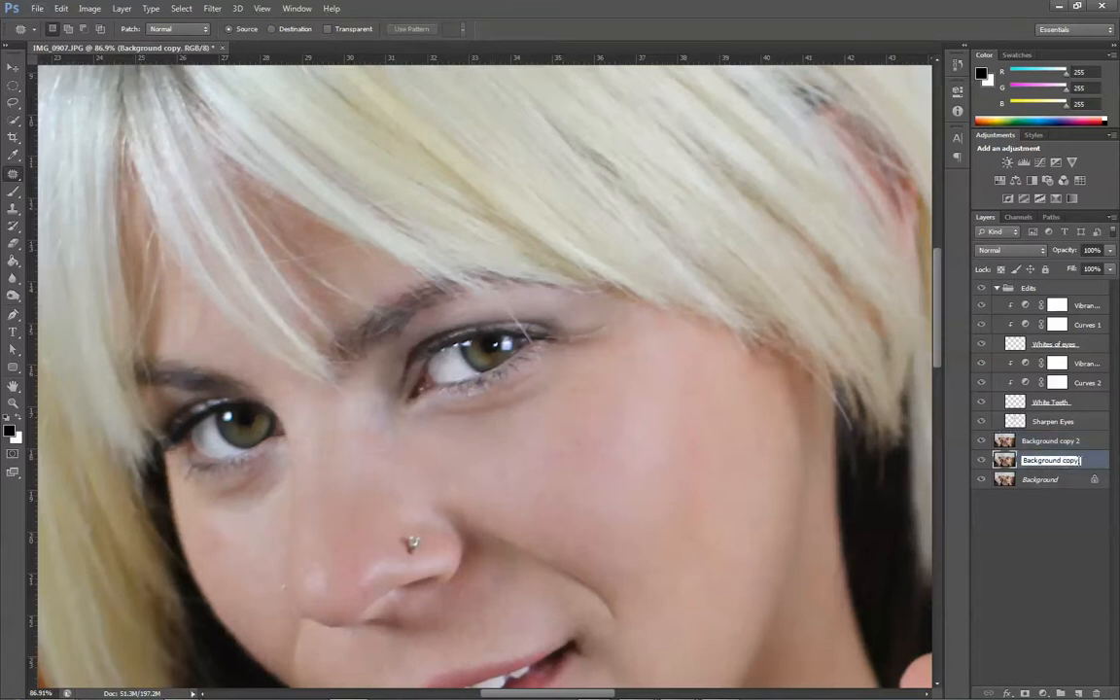
key("ctrl+a")
type("Blemishes")
key("Return")
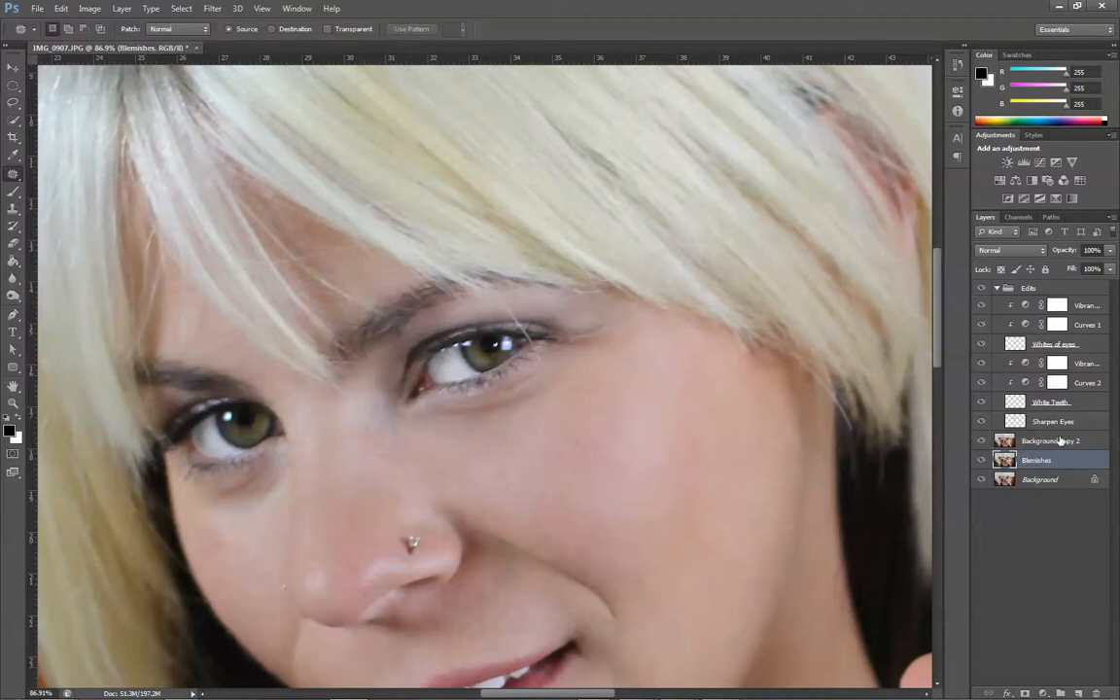
- Rename the duplicate layer above Blemishes as Wrinkles
double_click(1042, 441)
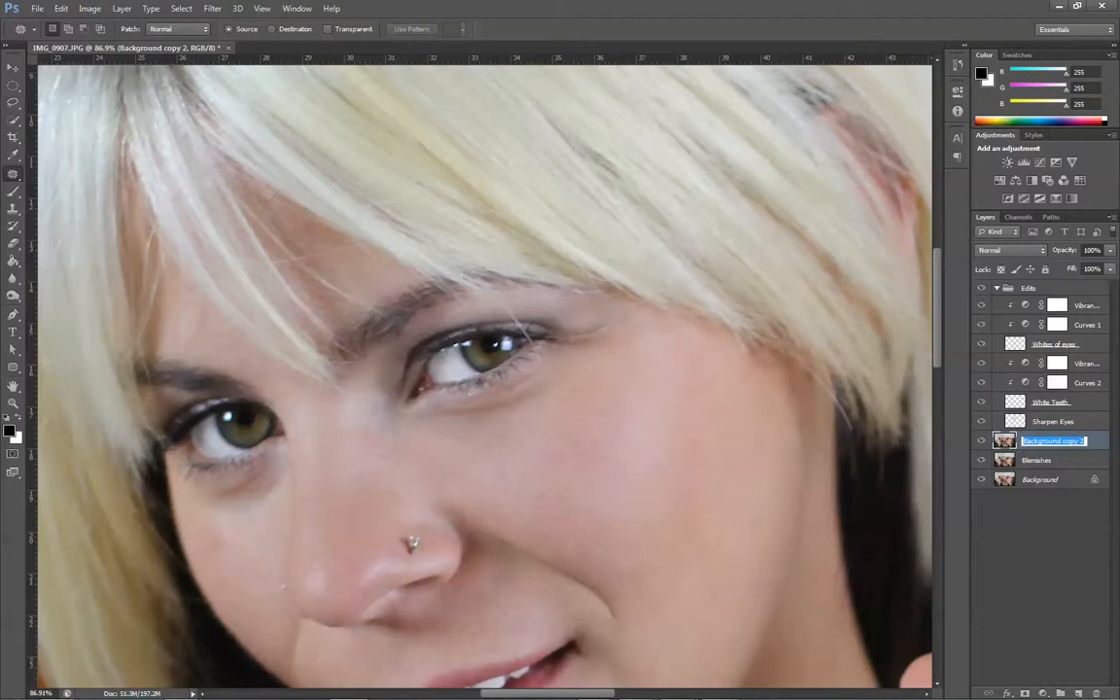
type("Wrinkles")
key("Return")
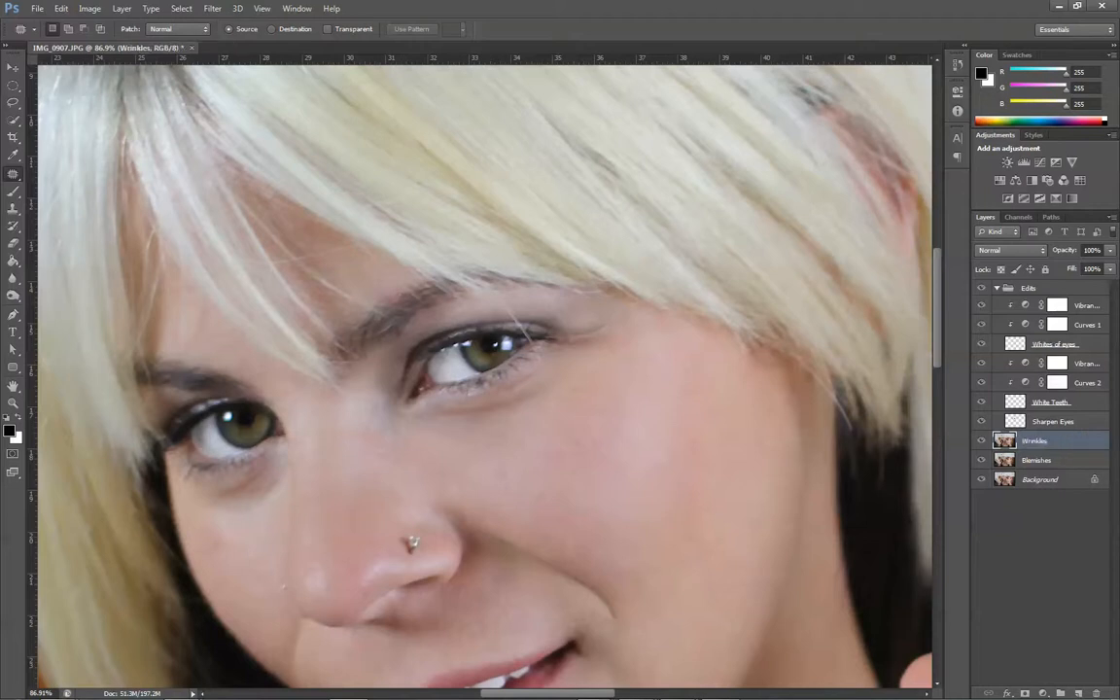
- Examine the smile lines, mouth corners and under-eye areas for wrinkles to soften
scroll(460, 592, "down", 5)
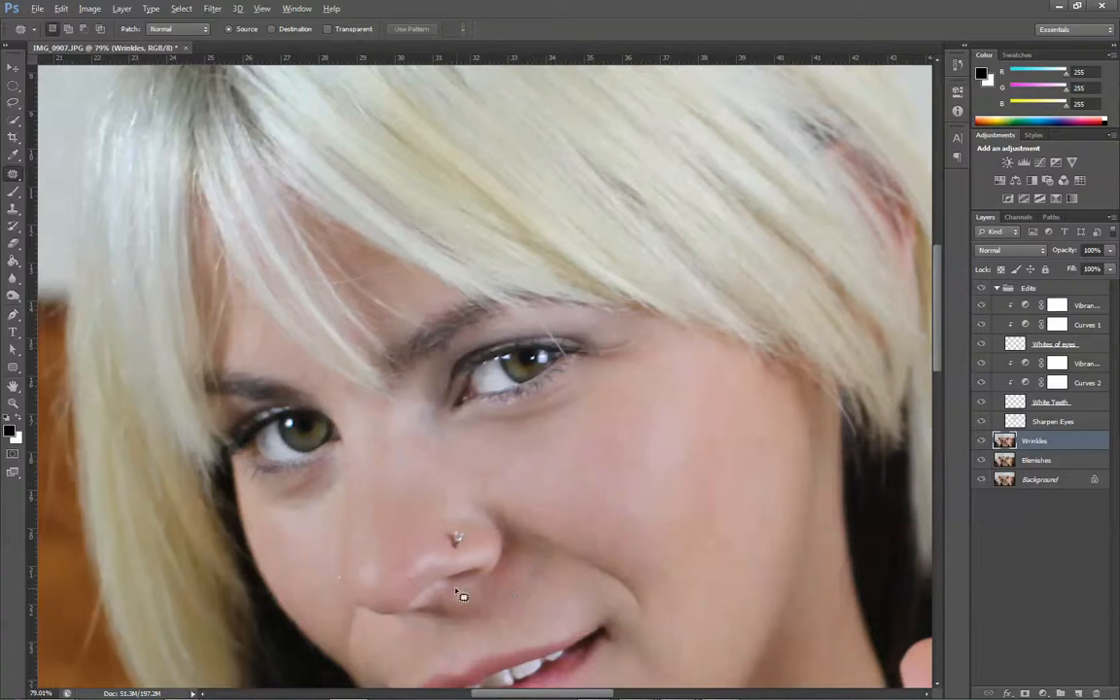
scroll(560, 637, "up", 4)
scroll(558, 606, "up", 1)
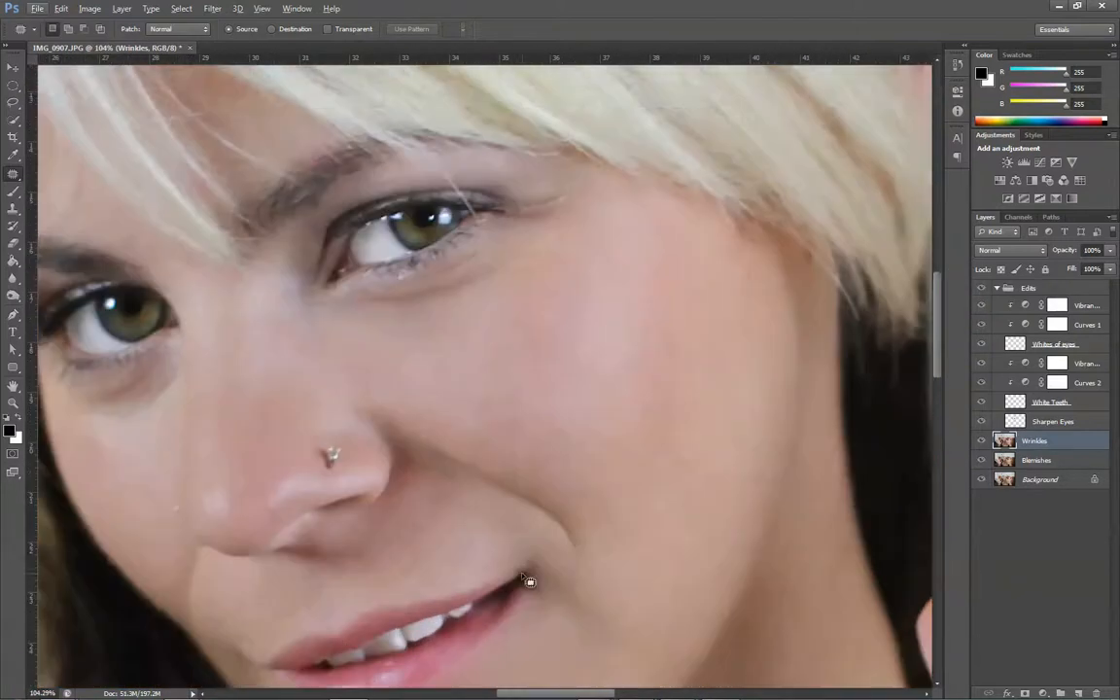
scroll(530, 544, "down", 8)
scroll(396, 347, "down", 1)
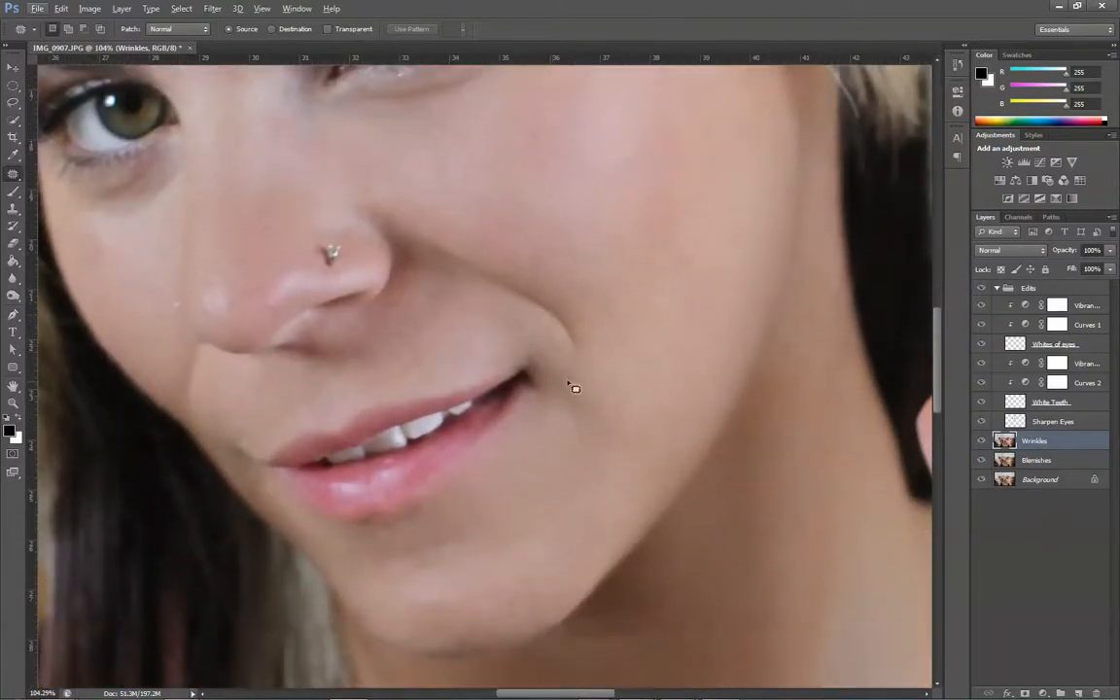
scroll(482, 320, "down", 4)
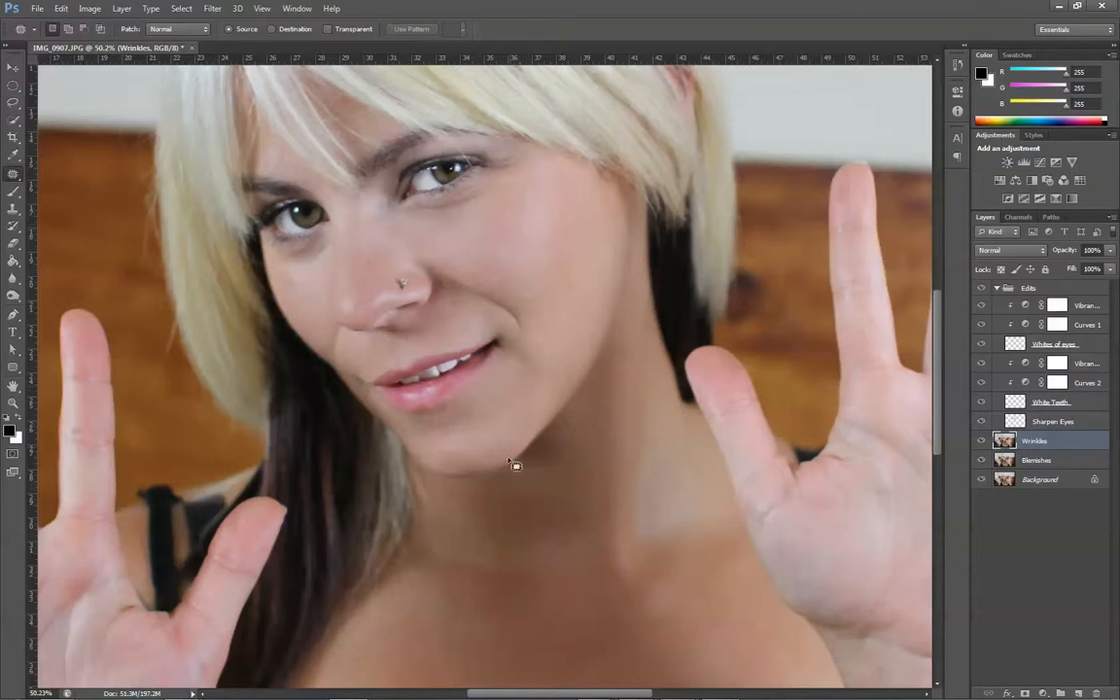
key("alt")
scroll(314, 273, "up", 5)
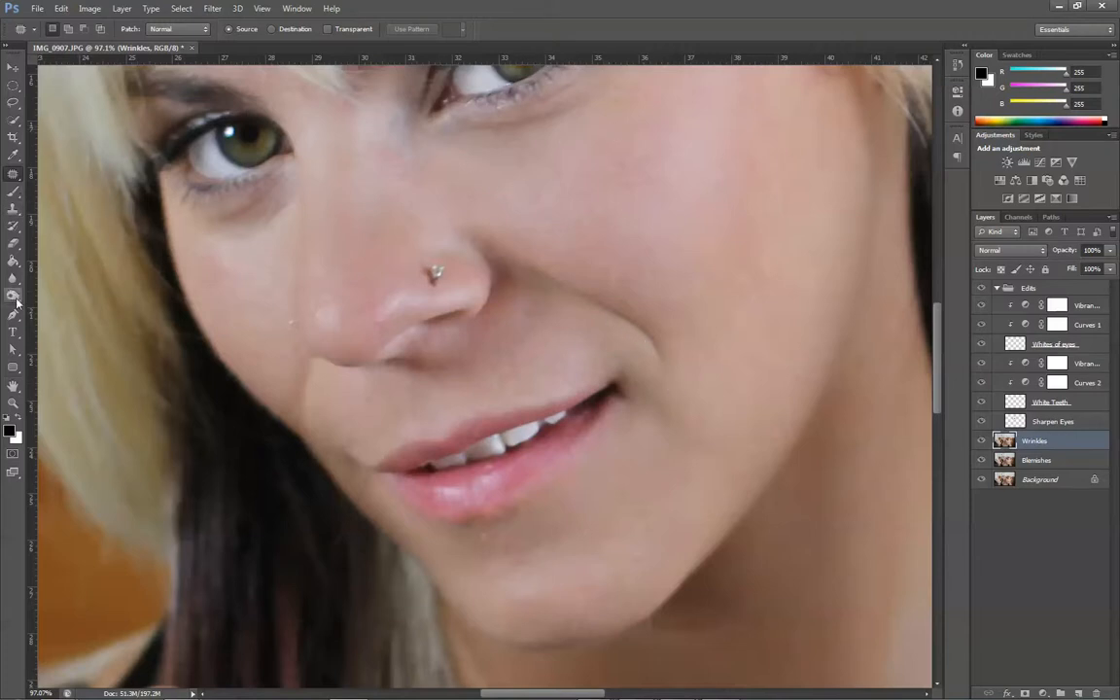
- Rename the Wrinkles layer as Lighten Wrinkles
double_click(1036, 442)
key("Home")
type("Light")
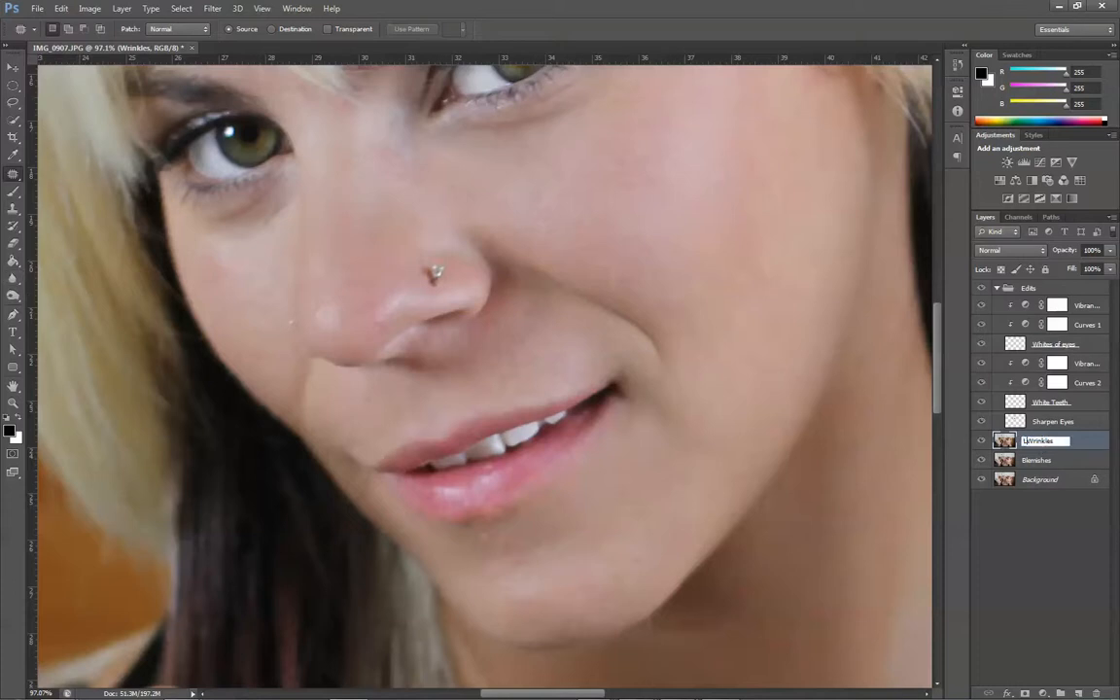
type("en")
key("Return")
- Set up the Clone Stamp with a 90 px soft round brush at 0% hardness, Lighten mode and 10% opacity
scroll(705, 458, "up", 3)
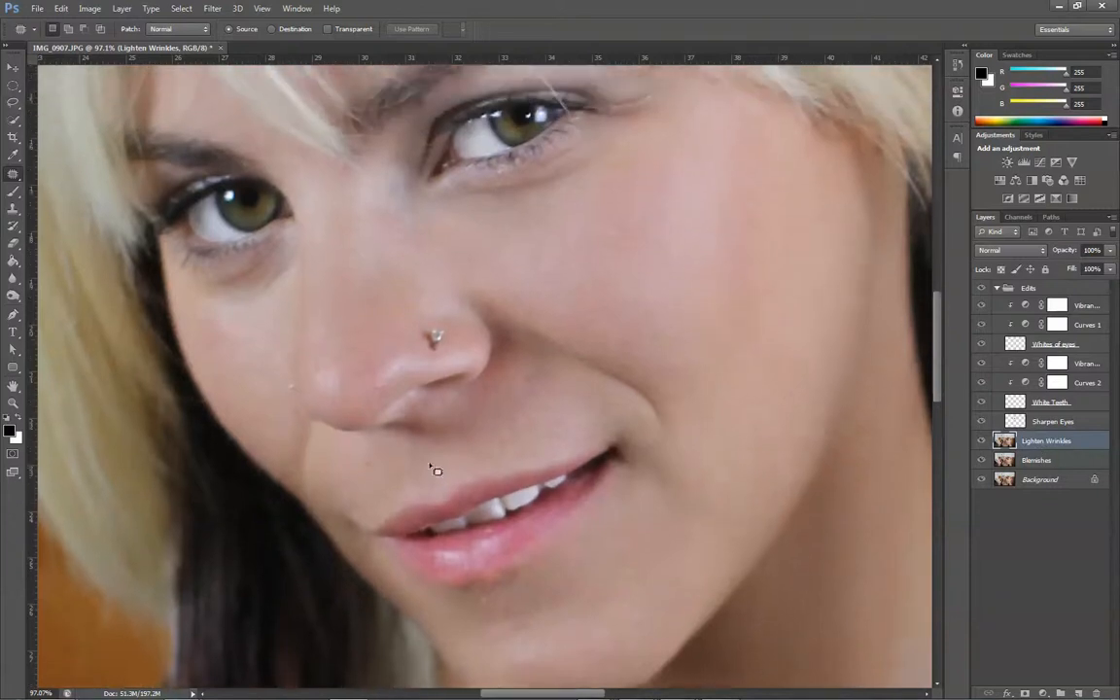
left_click(12, 208)
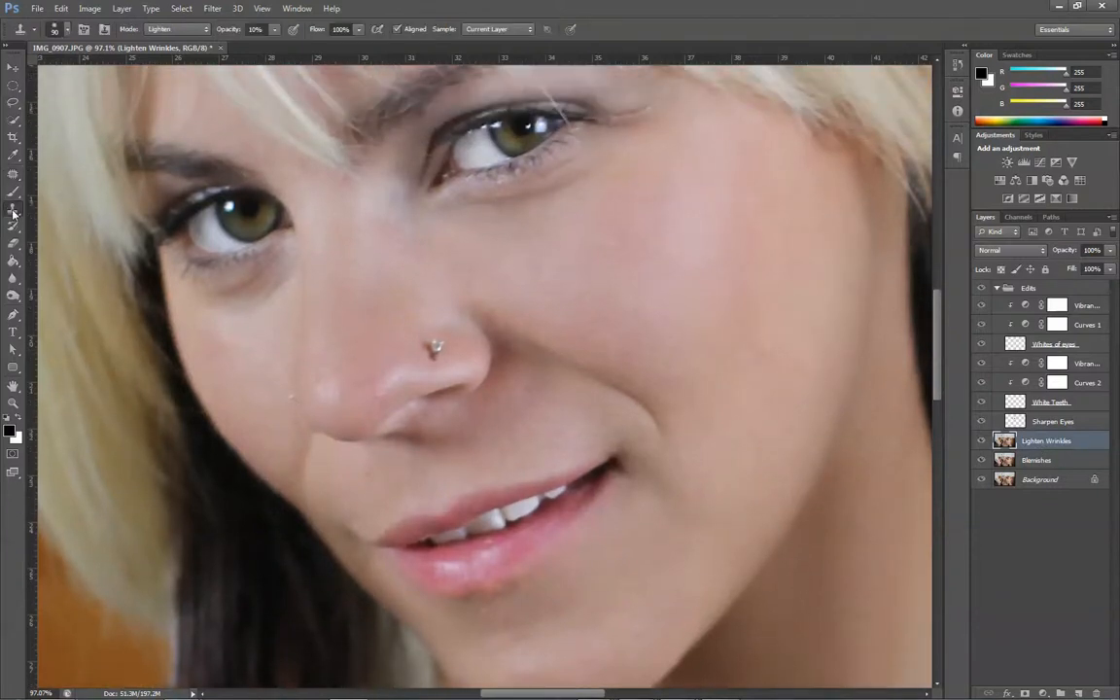
left_click(65, 31)
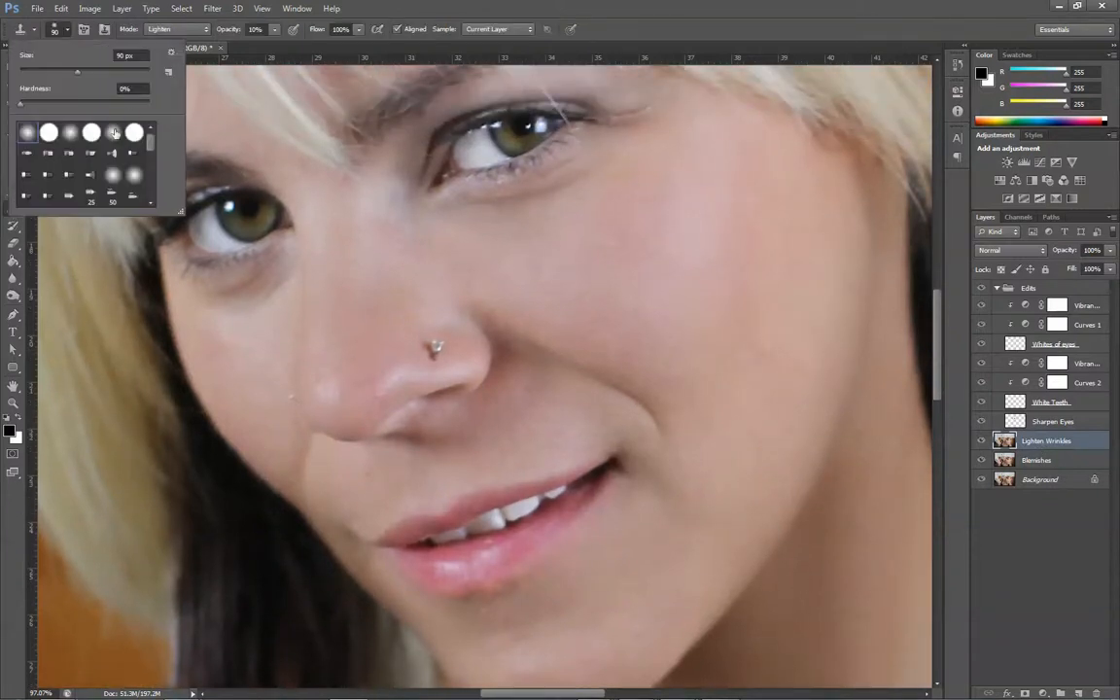
double_click(27, 133)
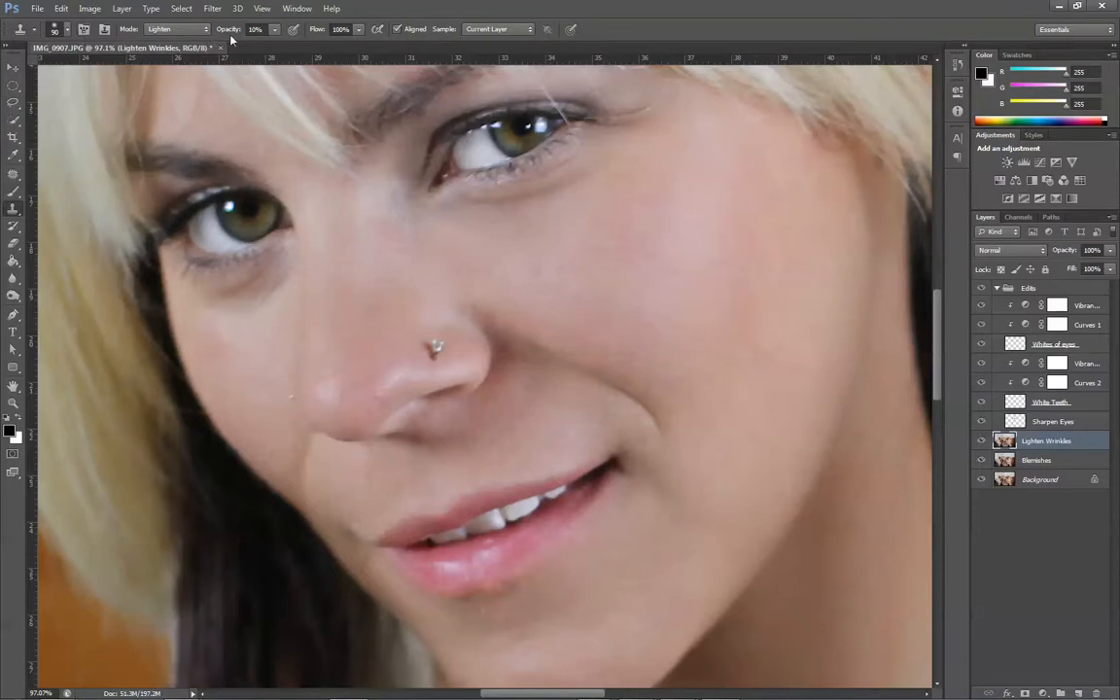
left_click(167, 30)
left_click(158, 149)
left_click(274, 30)
left_click(254, 29)
key("Return")
- Compare the face with the Lighten Wrinkles layer hidden and shown
scroll(873, 511, "down", 5)
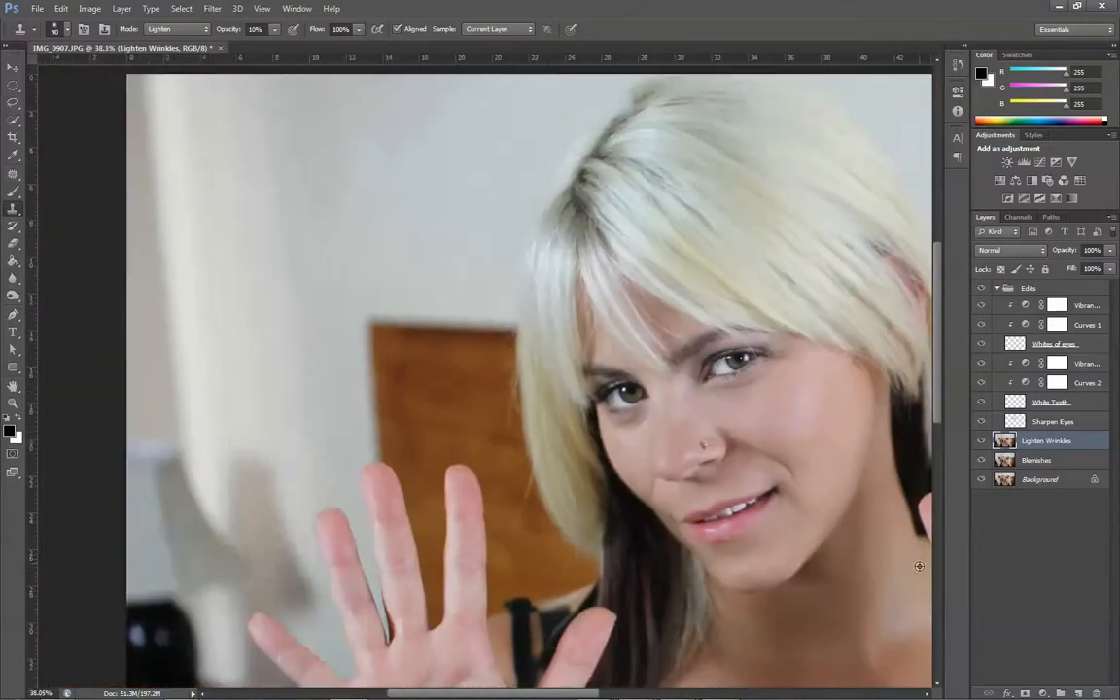
scroll(919, 566, "up", 3)
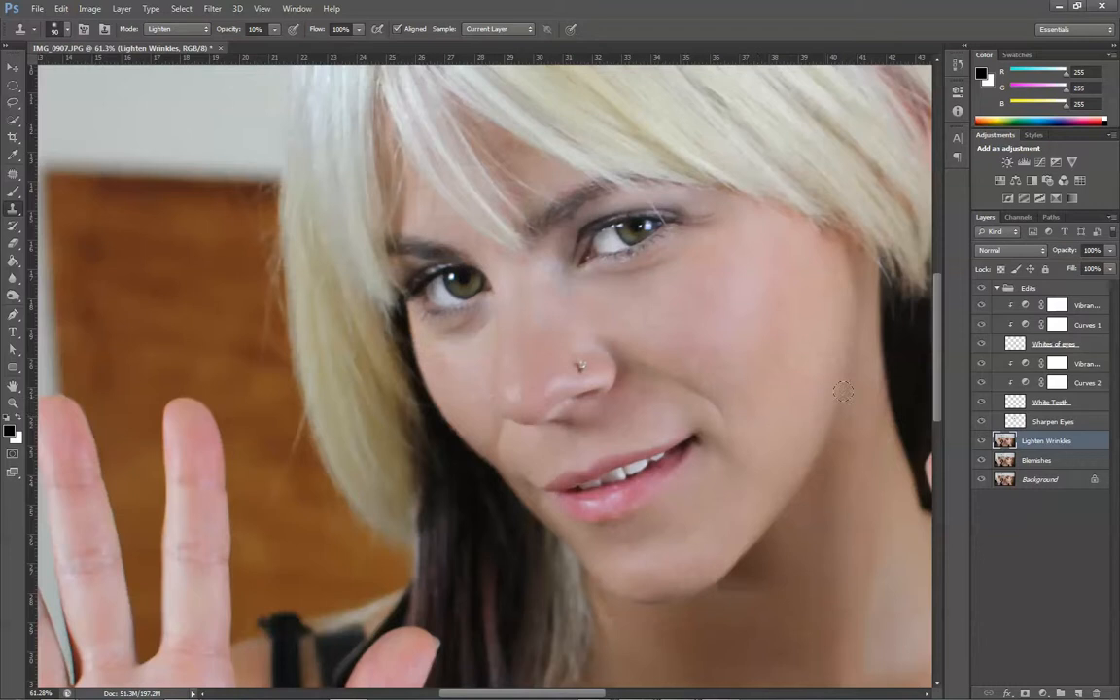
left_click(982, 443)
left_click(983, 443)
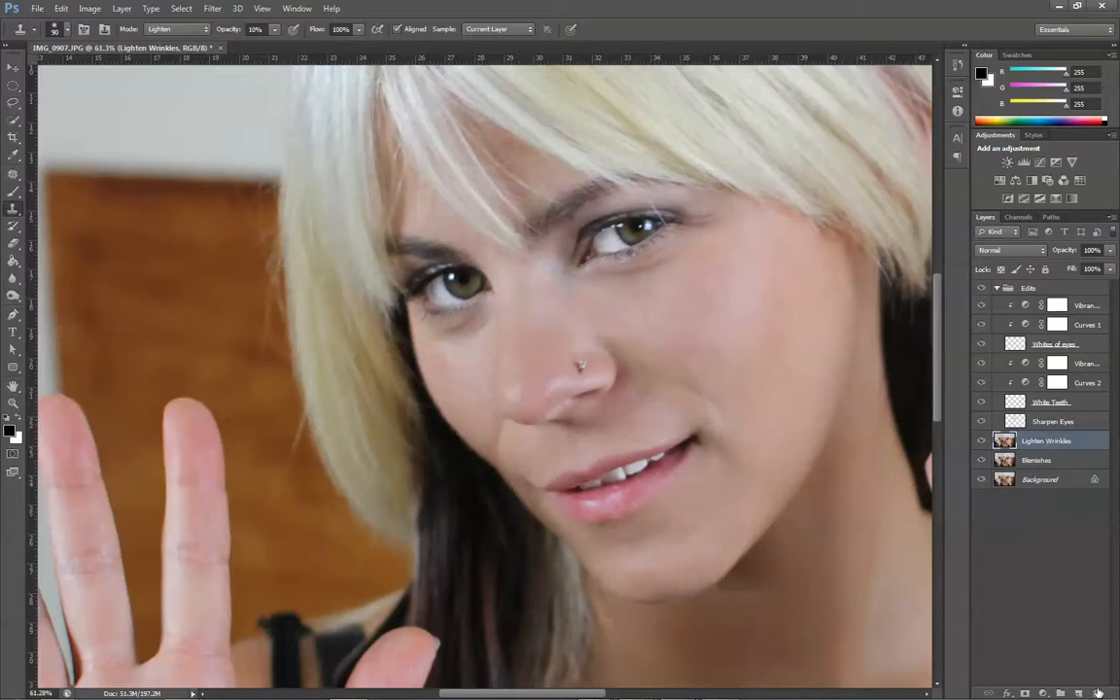
left_click(981, 442)
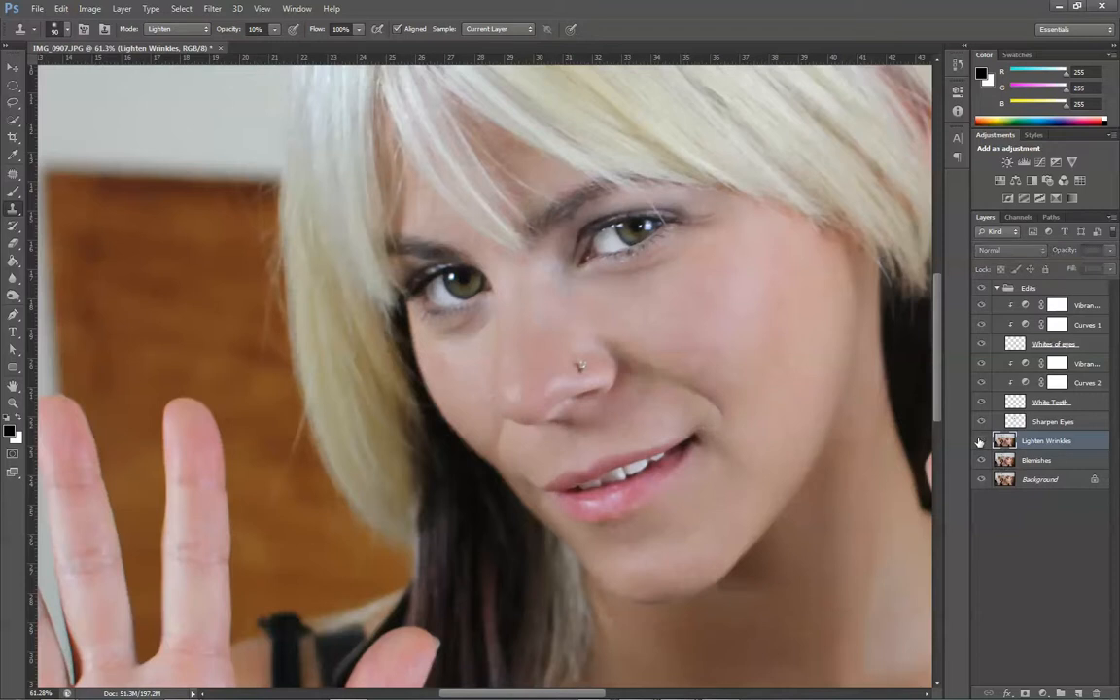
left_click(981, 442)
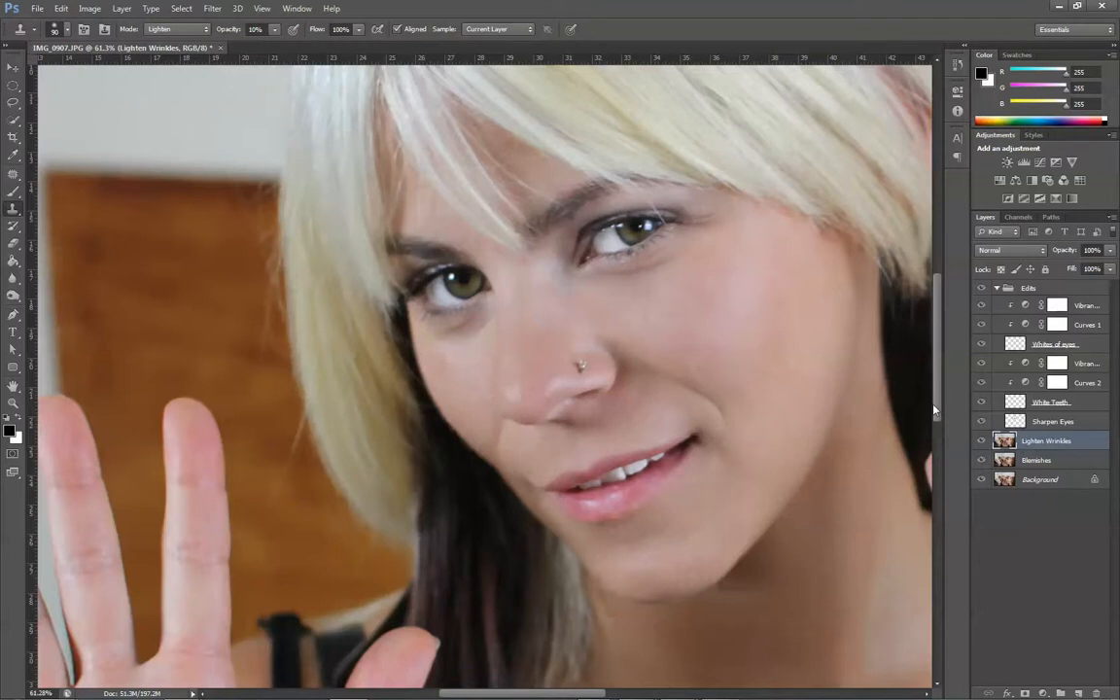
- Clone lighter skin sampled near the nose over the smile line from the pierced nostril to the mouth corner, building it up in light strokes
left_click(618, 318, "alt")
mouse_move(620, 352)
left_mouse_down()
mouse_move(713, 397)
mouse_move(723, 418)
left_mouse_up()
mouse_move(619, 352)
left_mouse_down()
mouse_move(722, 421)
mouse_move(655, 373)
left_mouse_up()
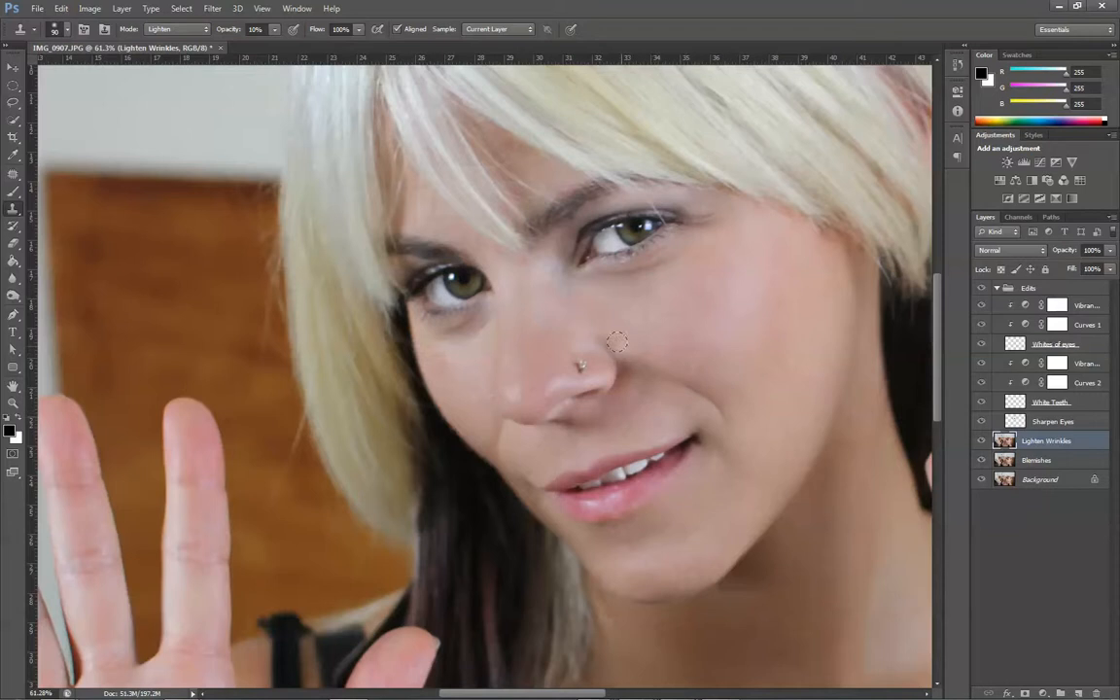
left_click_drag(729, 407, 717, 424)
left_click_drag(614, 347, 723, 415)
left_click(573, 322, "alt")
left_click_drag(604, 360, 679, 365)
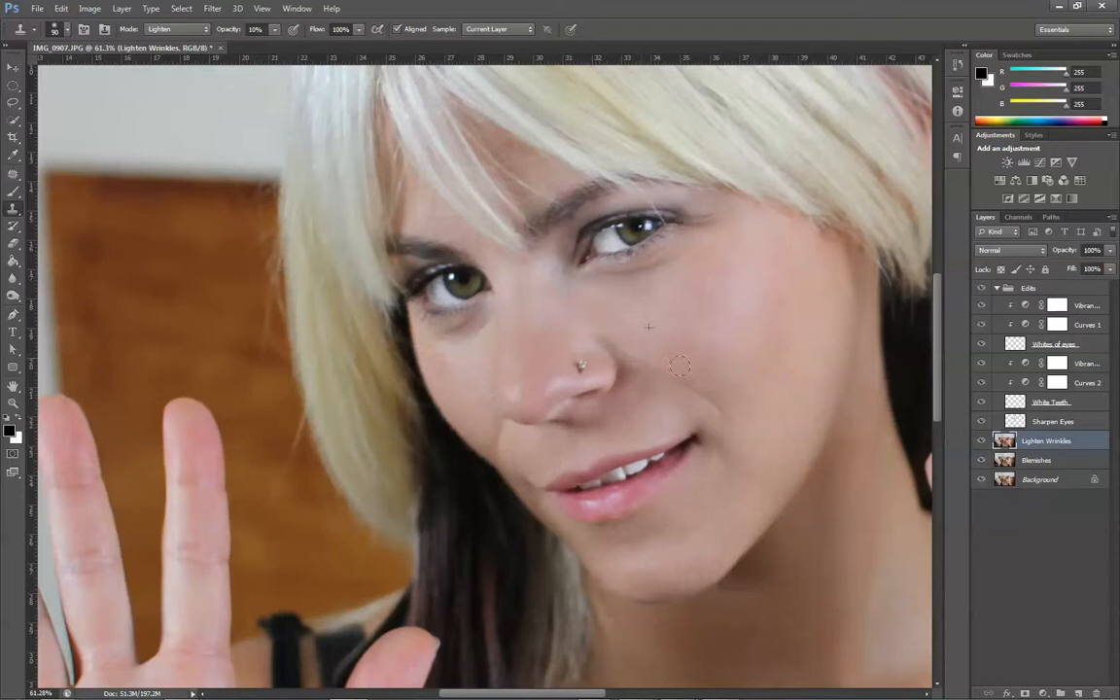
mouse_move(729, 417)
left_mouse_down()
mouse_move(630, 337)
mouse_move(670, 360)
mouse_move(723, 416)
mouse_move(642, 353)
mouse_move(717, 423)
left_mouse_up()
left_click_drag(651, 363, 699, 383)
left_click_drag(626, 354, 724, 425)
- Lighten the crease running down from the unpierced nostril on the opposite cheek, using a 40 px Clone Stamp brush
scroll(486, 427, "up", 5)
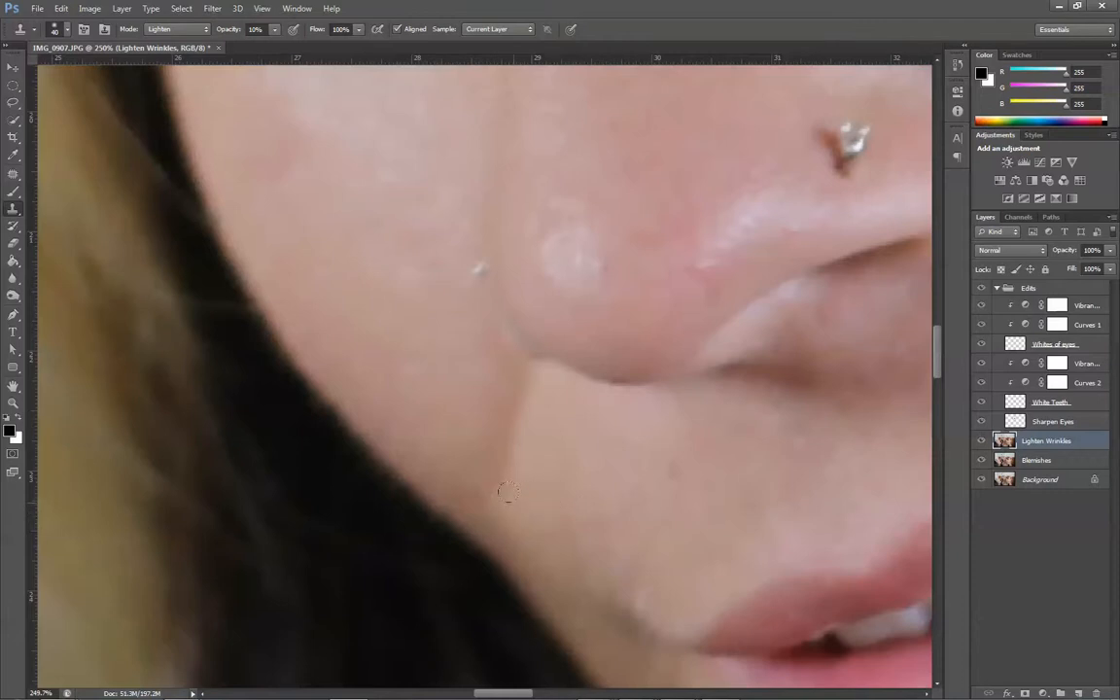
left_click_drag(483, 490, 483, 441)
left_click_drag(506, 494, 507, 376)
left_click_drag(506, 473, 502, 376)
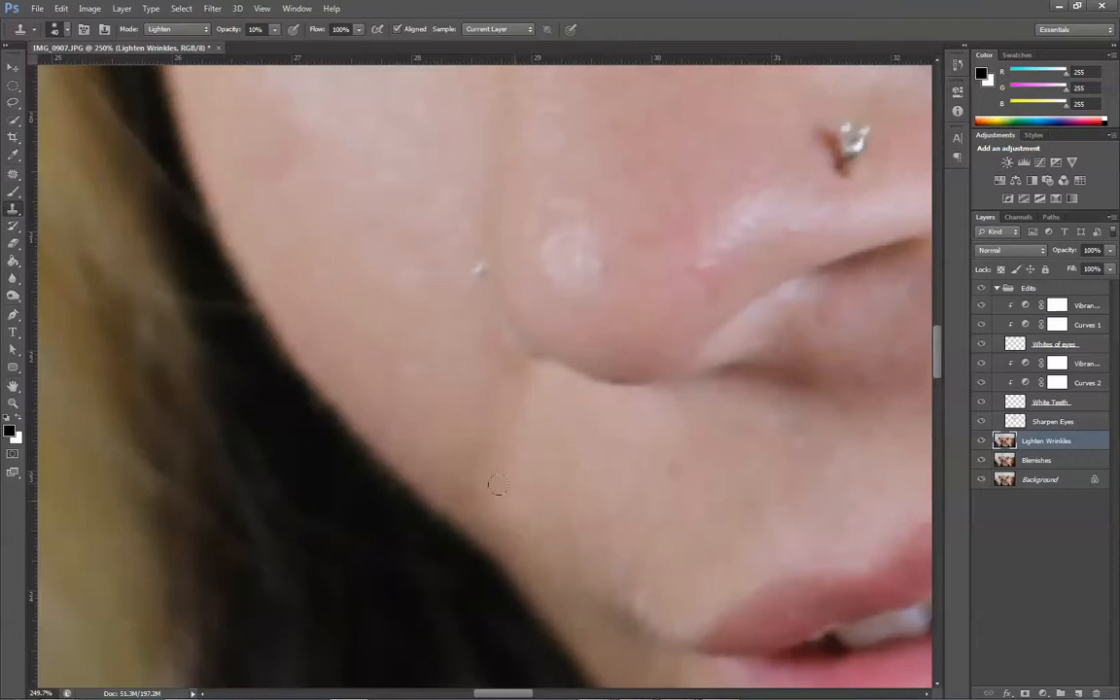
left_click_drag(496, 484, 520, 370)
left_click_drag(494, 451, 455, 388)
- Select the area around both eyes, the brows and the bridge of the nose with a freehand Lasso outline
scroll(572, 355, "down", 15)
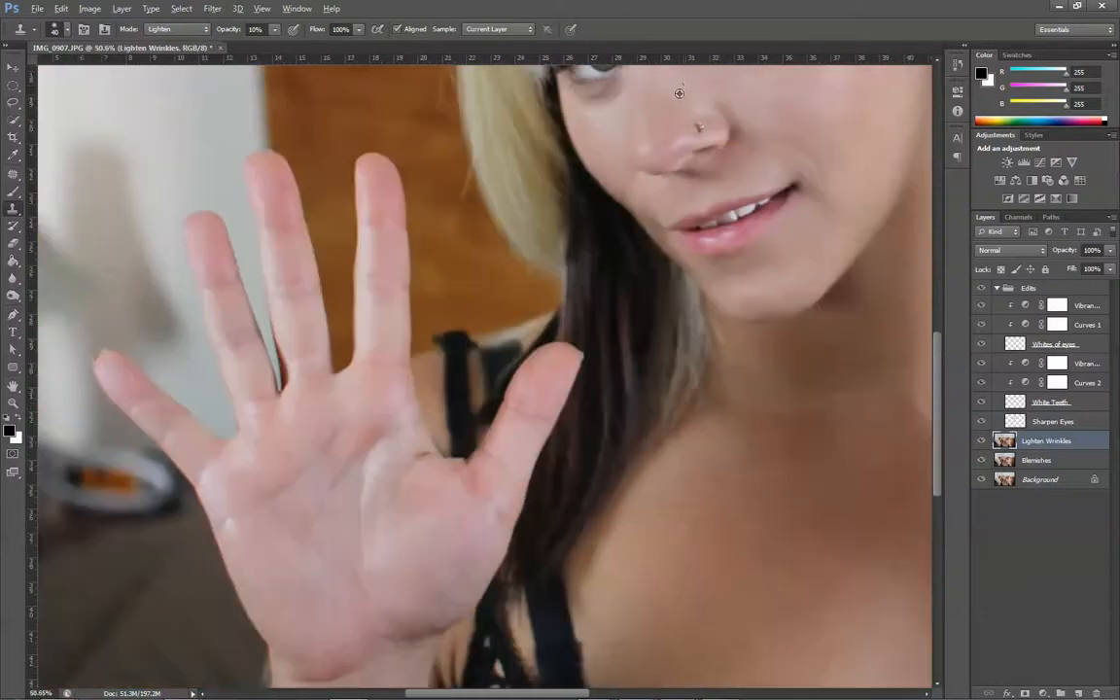
scroll(679, 93, "down", 5)
scroll(449, 225, "up", 4)
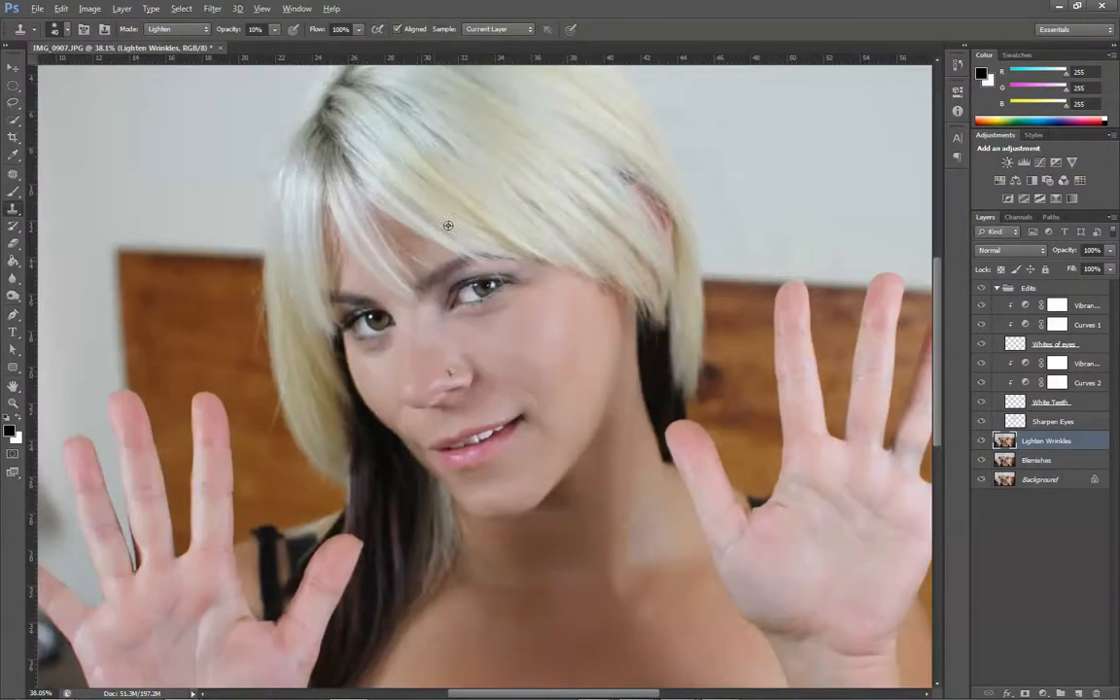
scroll(448, 225, "up", 4)
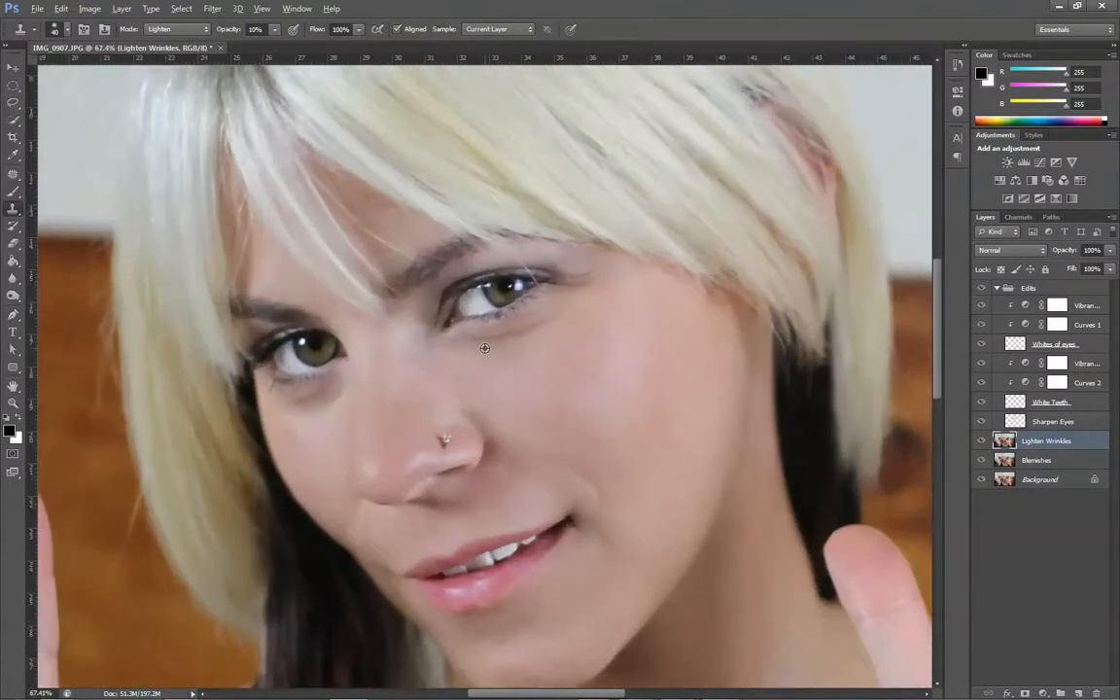
scroll(484, 348, "up", 4)
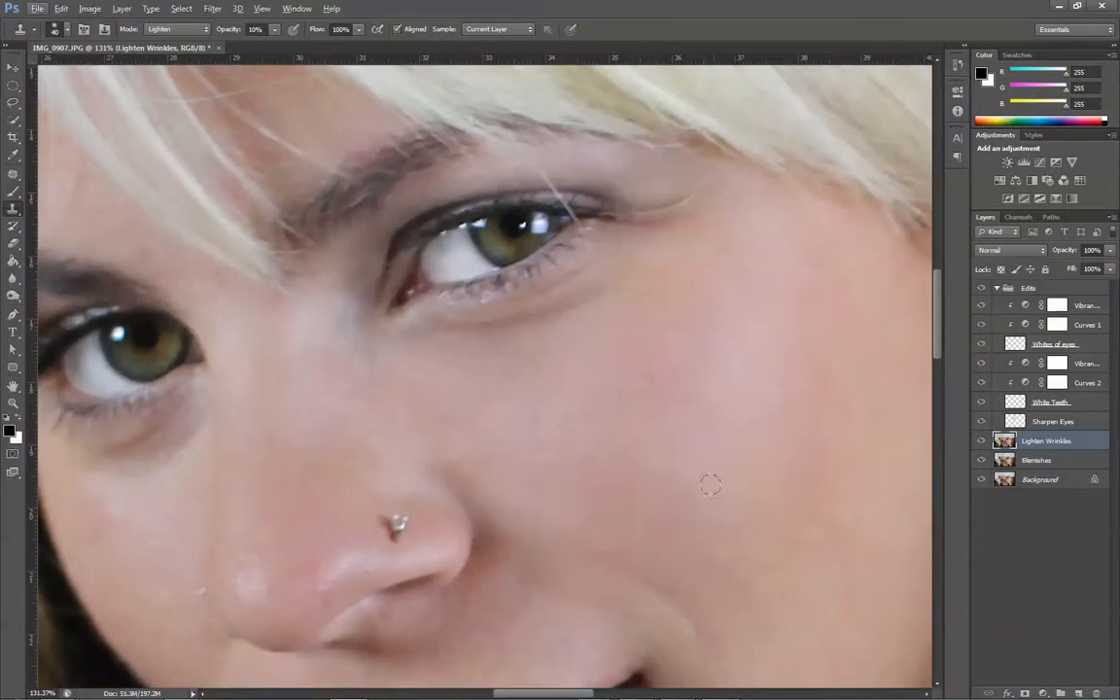
scroll(645, 433, "down", 3)
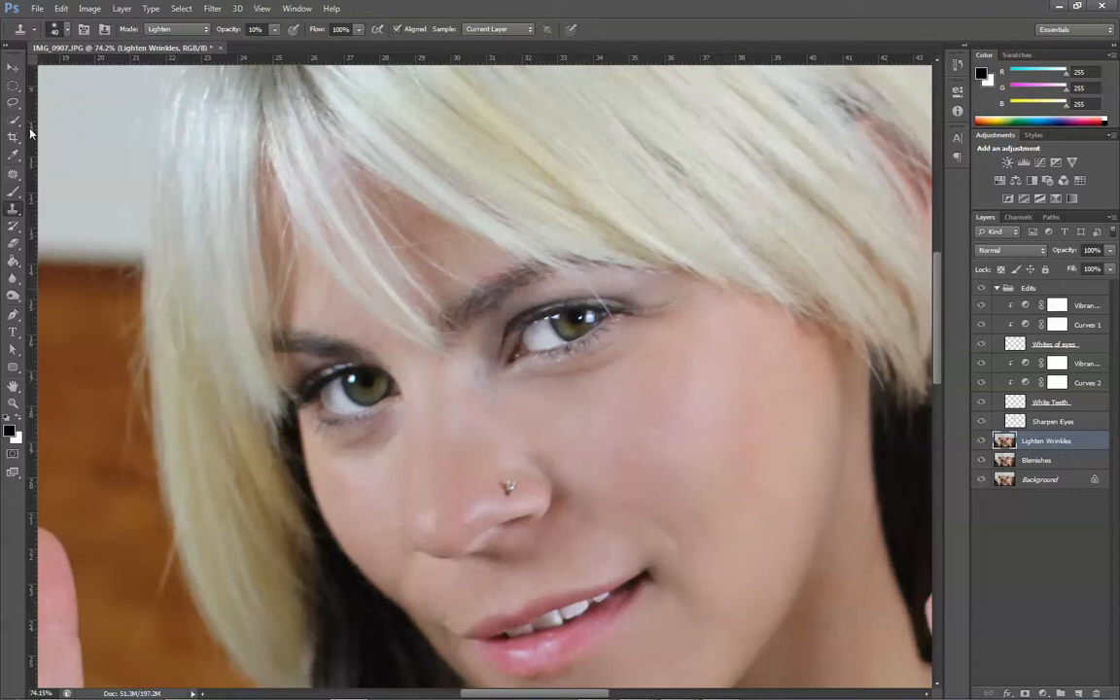
left_click(13, 88)
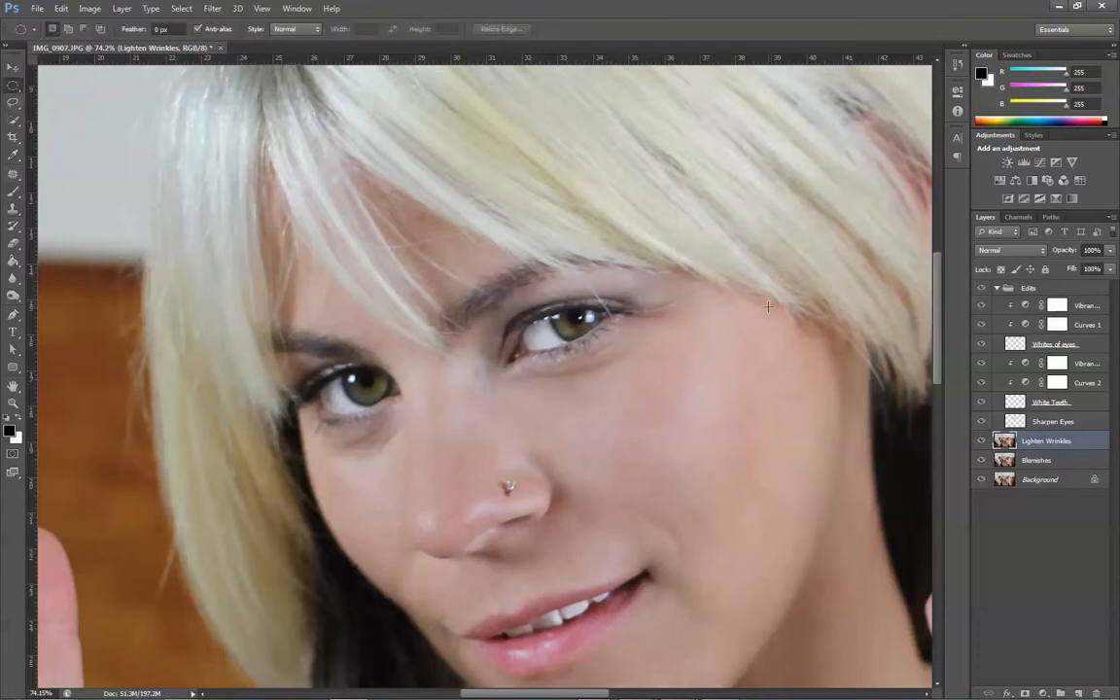
left_click_drag(768, 308, 616, 385)
left_click(14, 103)
left_click(664, 215)
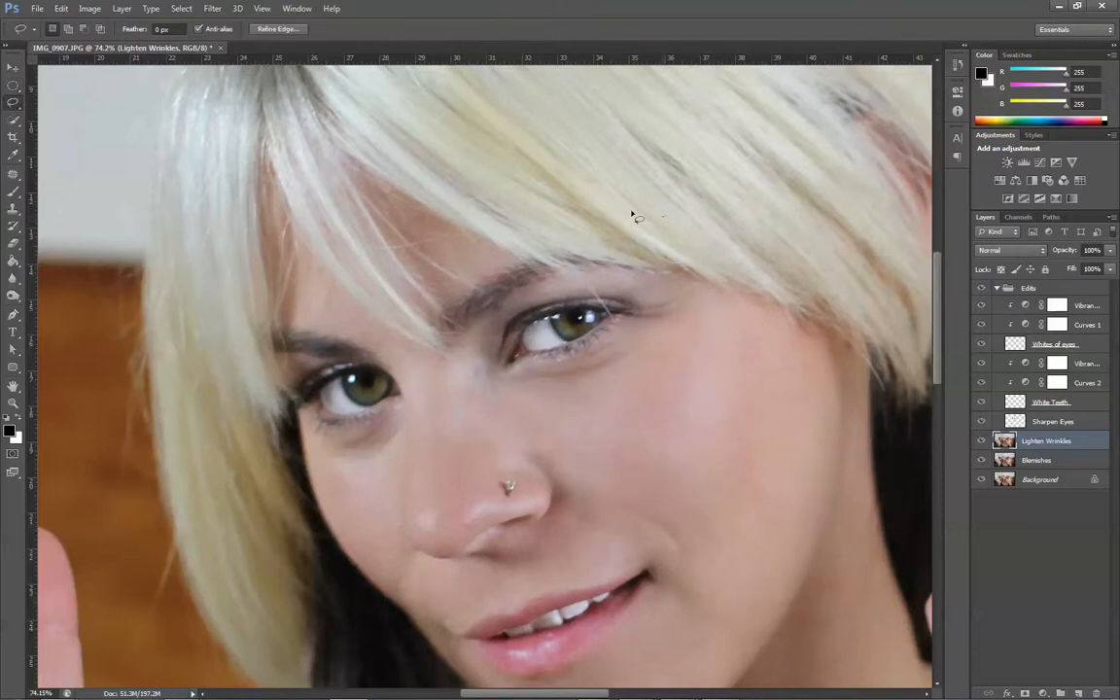
mouse_move(632, 216)
left_mouse_down()
mouse_move(250, 230)
mouse_move(158, 381)
mouse_move(213, 463)
mouse_move(291, 501)
mouse_move(590, 461)
mouse_move(781, 318)
mouse_move(680, 216)
left_mouse_up()
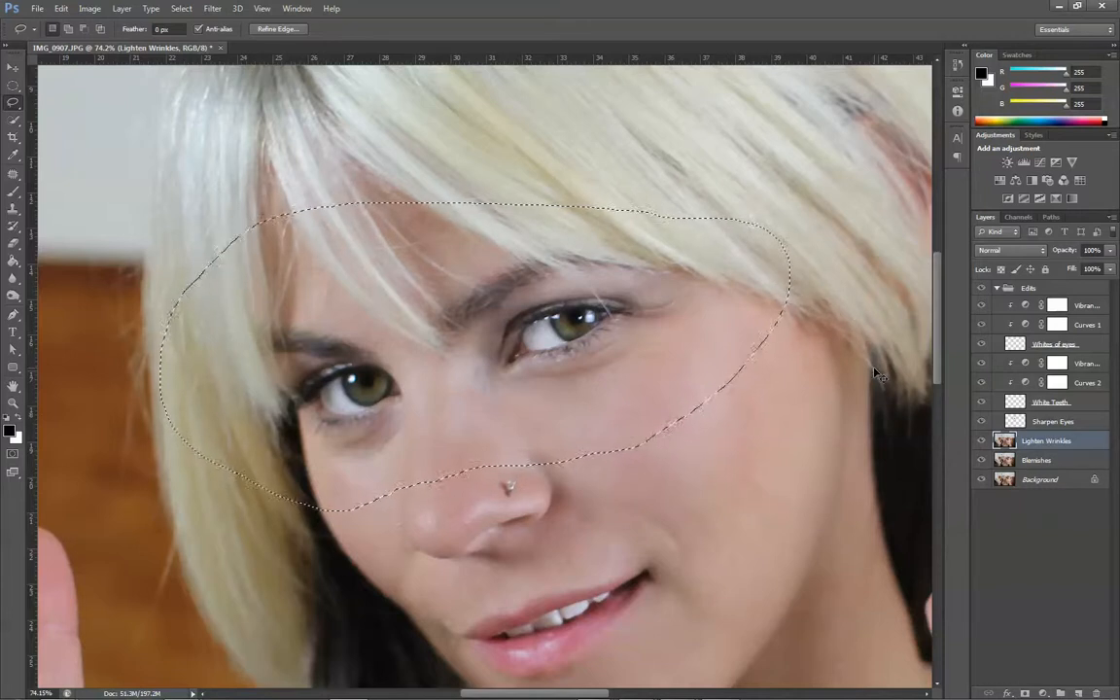
- Copy the selected eye area to a new layer and try deleting the Lighten Wrinkles layer
key("ctrl+j")
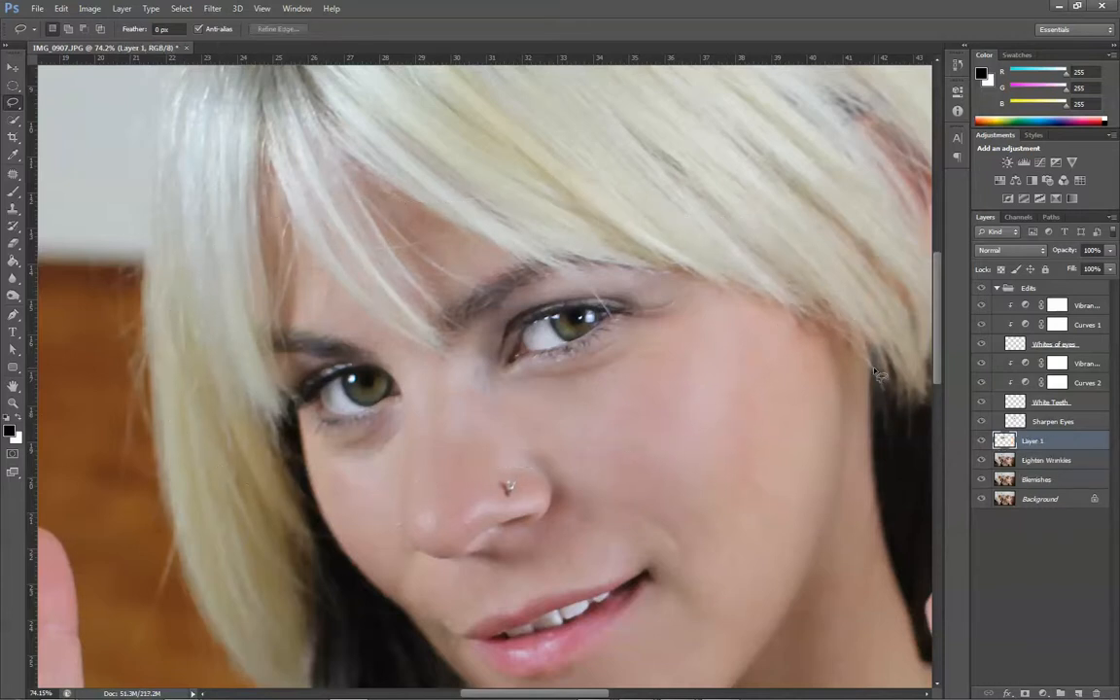
left_click(1003, 463)
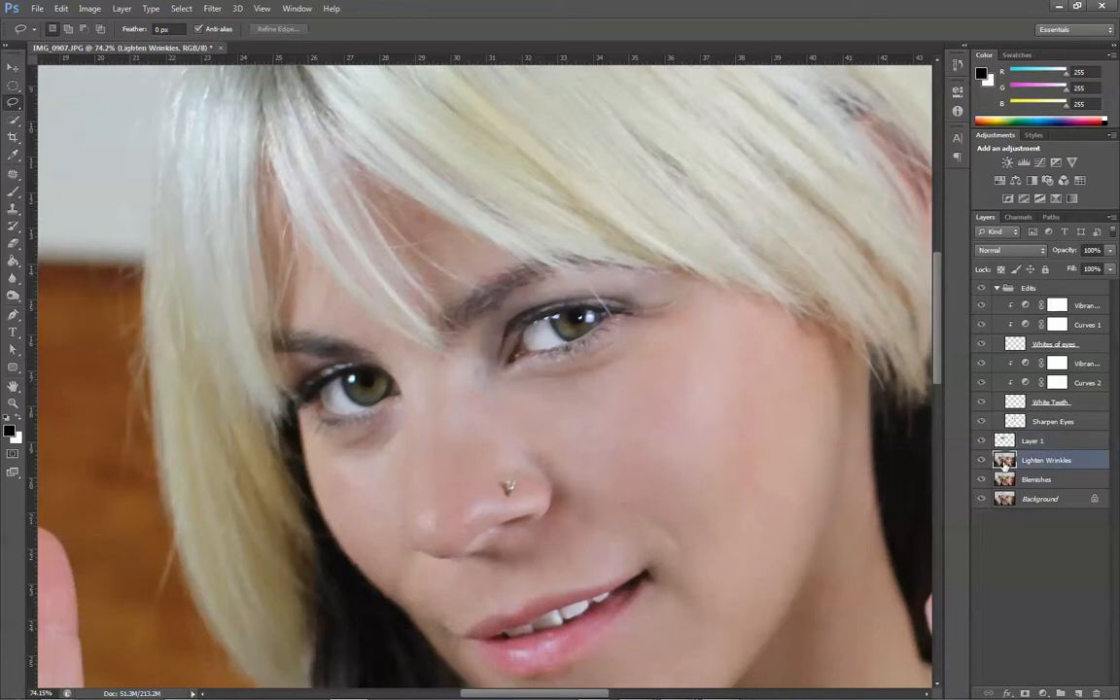
key("Delete")
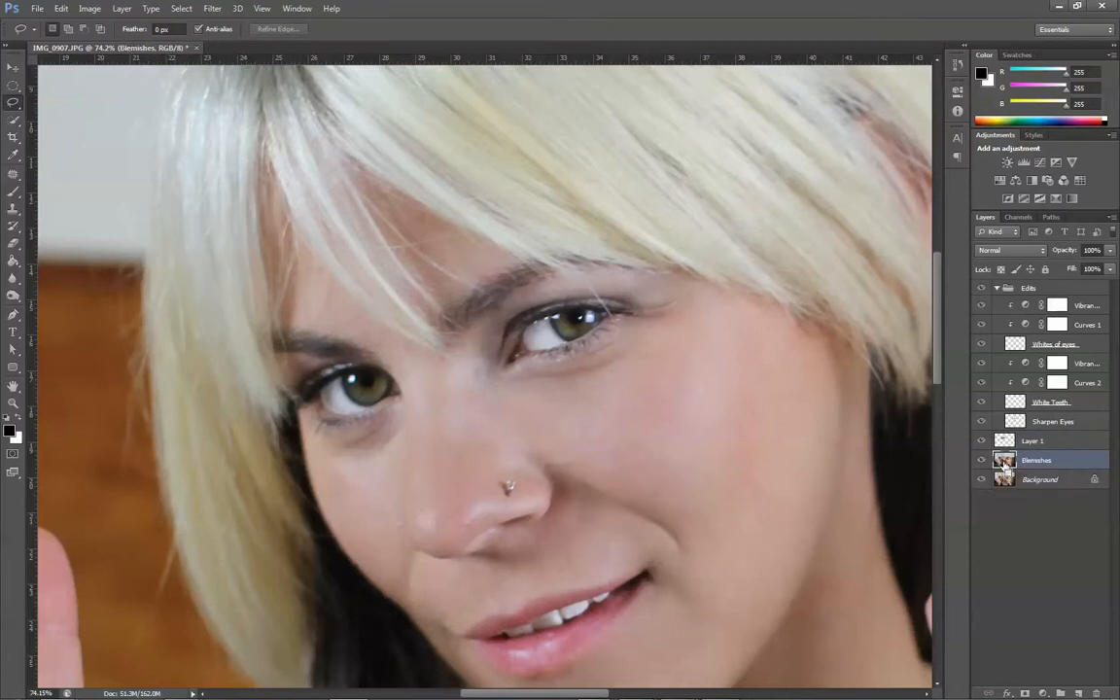
key("ctrl+z")
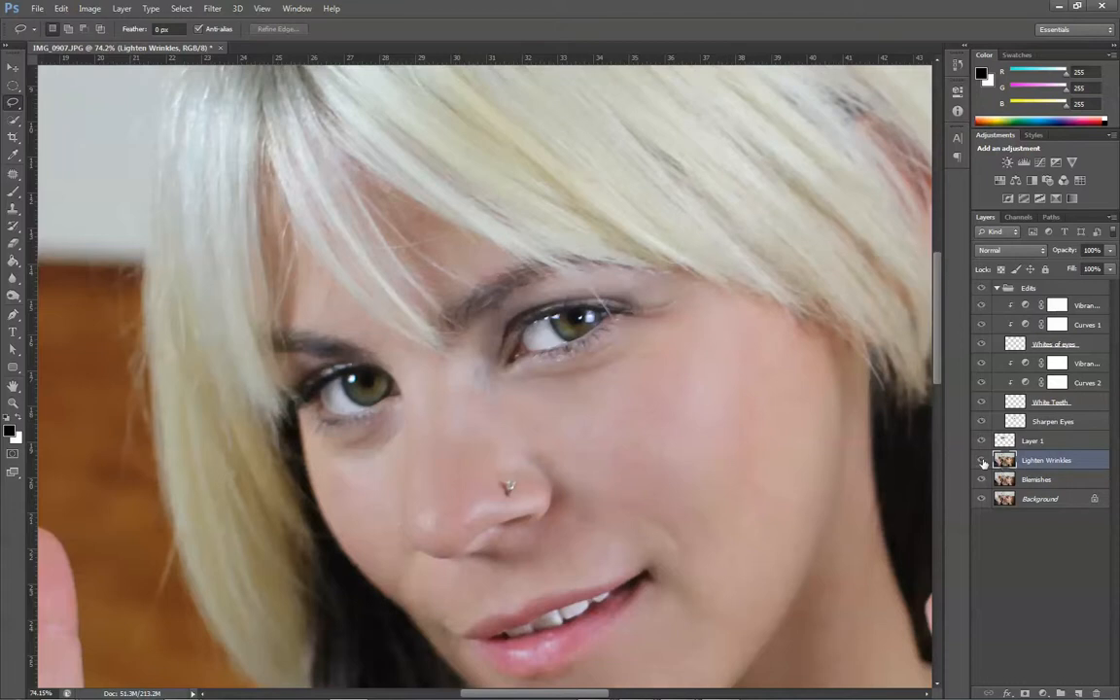
- View the copied eye area with the layers beneath it hidden, restore them, and compare the face with and without Lighten Wrinkles
left_click(982, 462)
left_click(982, 483)
left_click(983, 501)
left_click(984, 501)
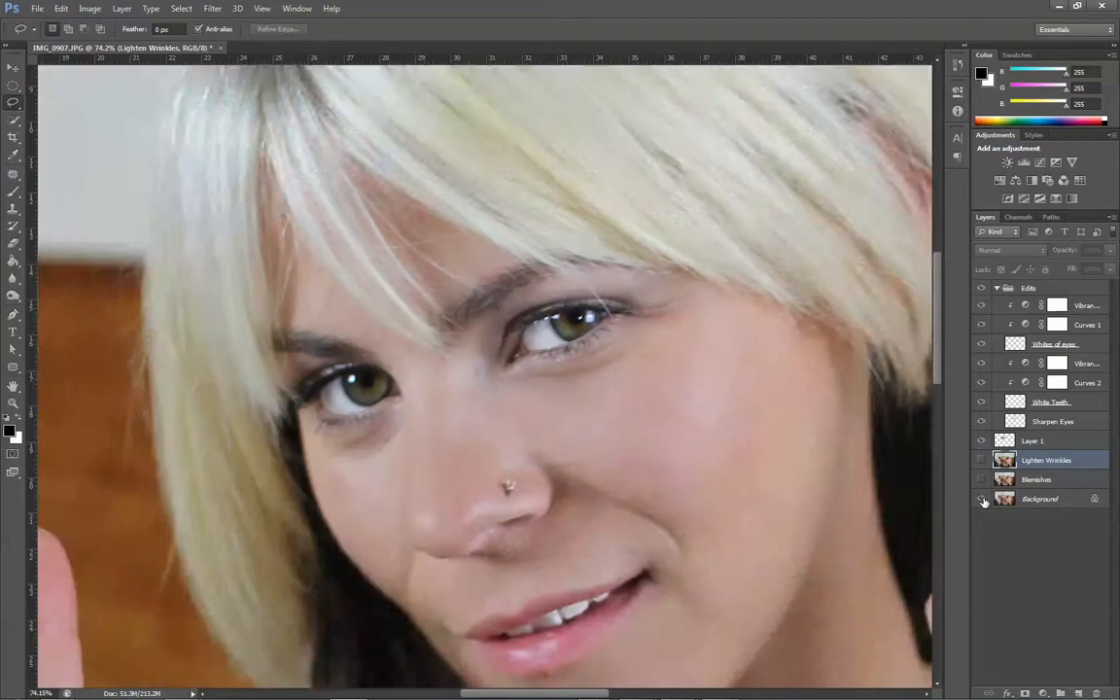
left_click(983, 501)
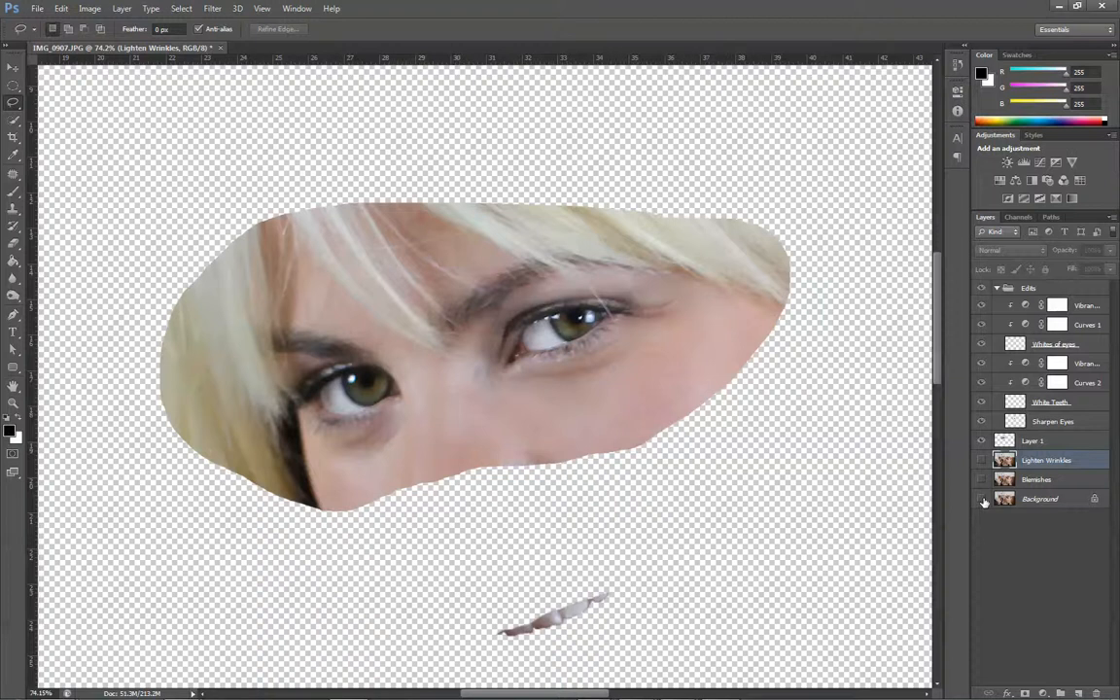
left_click(983, 501)
left_click(982, 461)
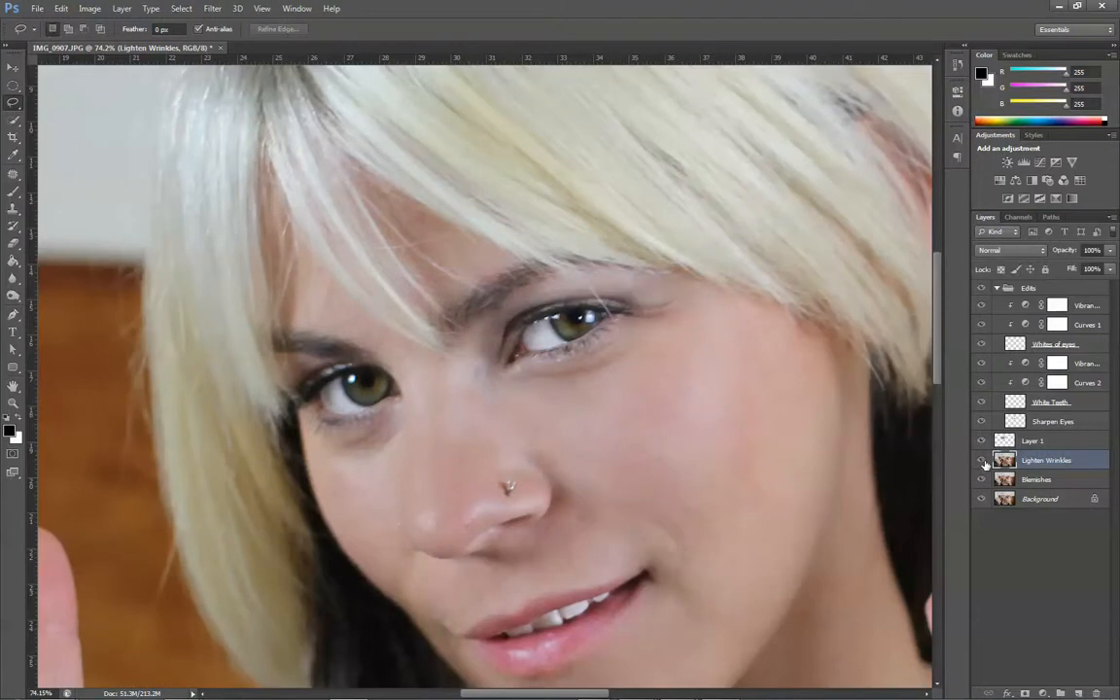
left_click(983, 461)
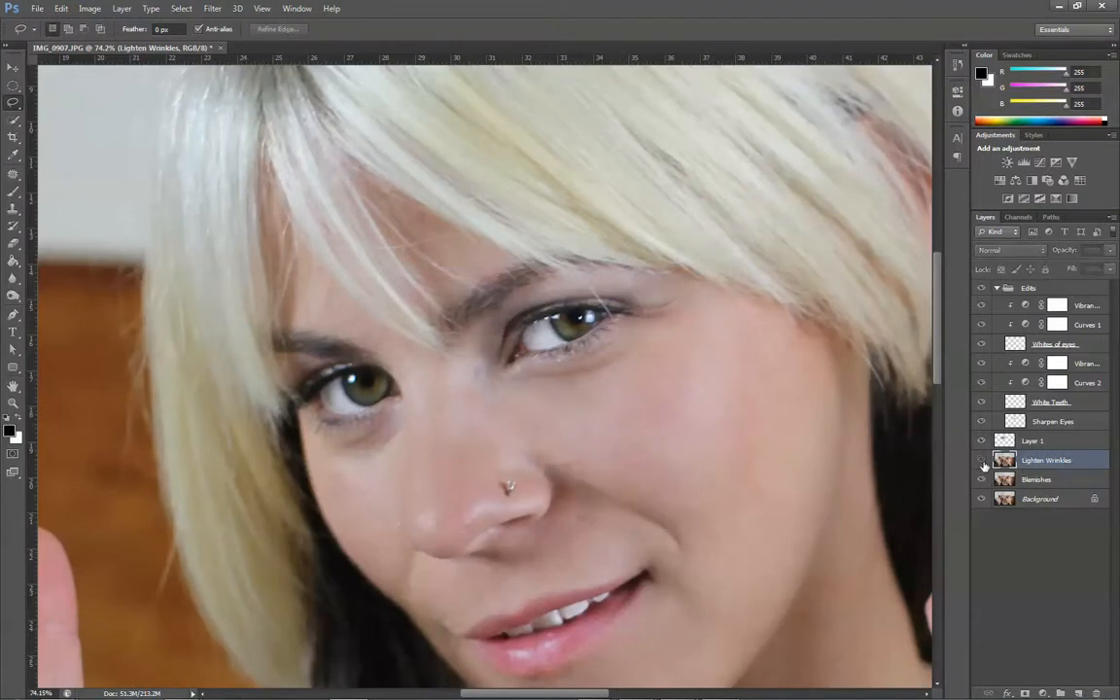
left_click(982, 461)
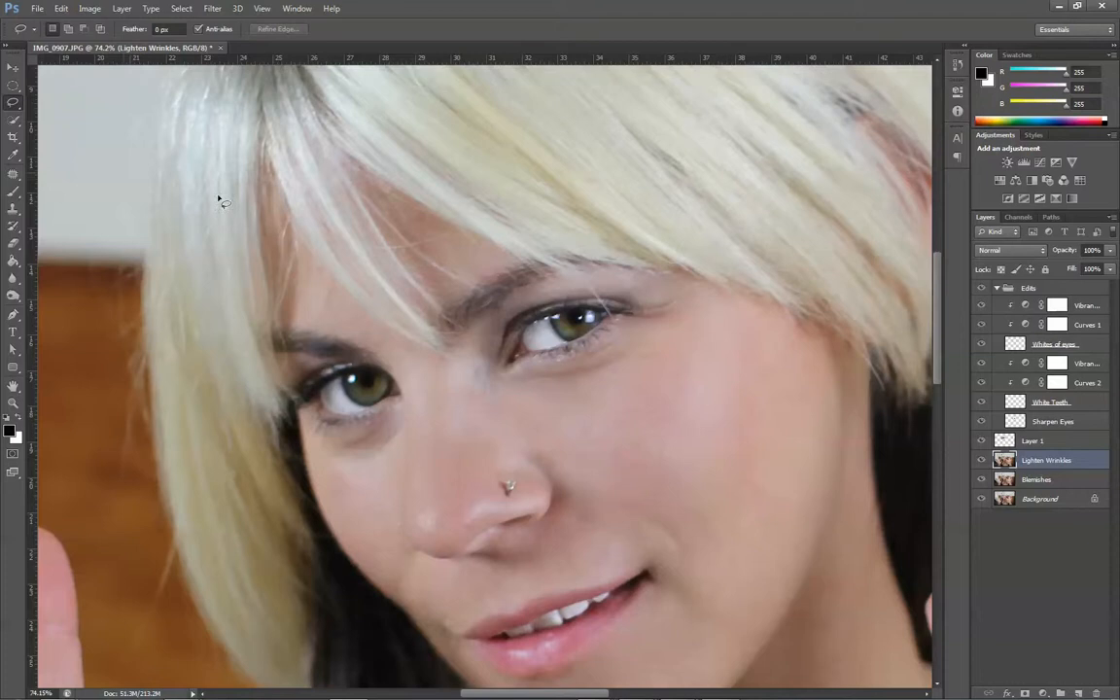
- Undo the layer copy and copy the selected eye area from Lighten Wrinkles to a new layer again
left_click(999, 443)
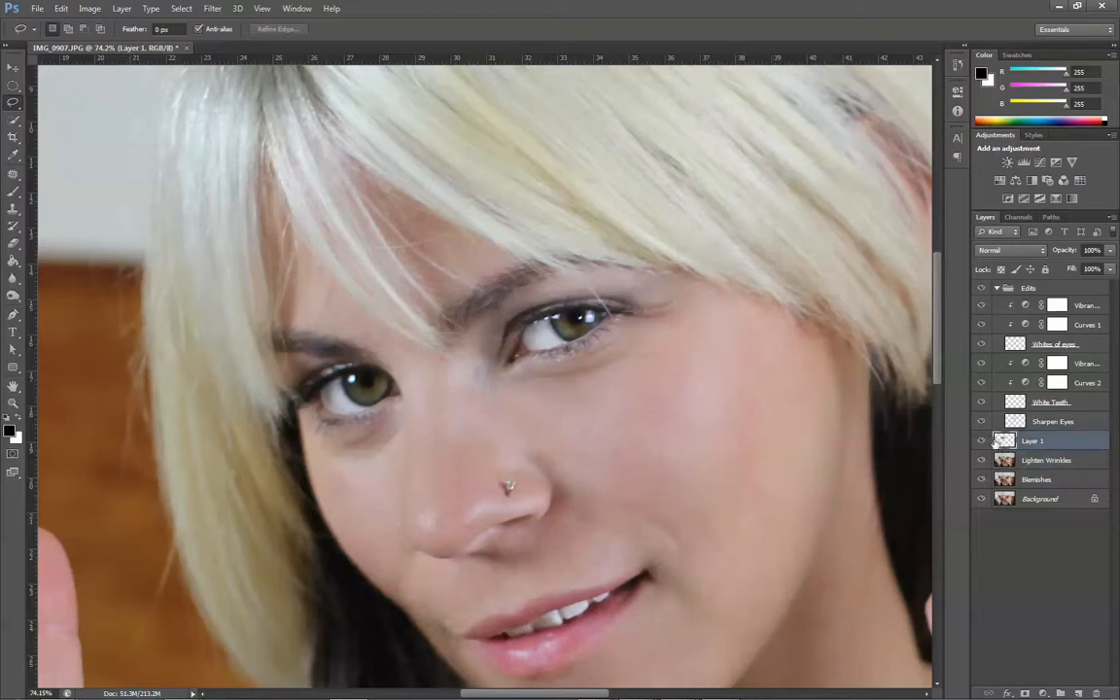
key("ctrl+z")
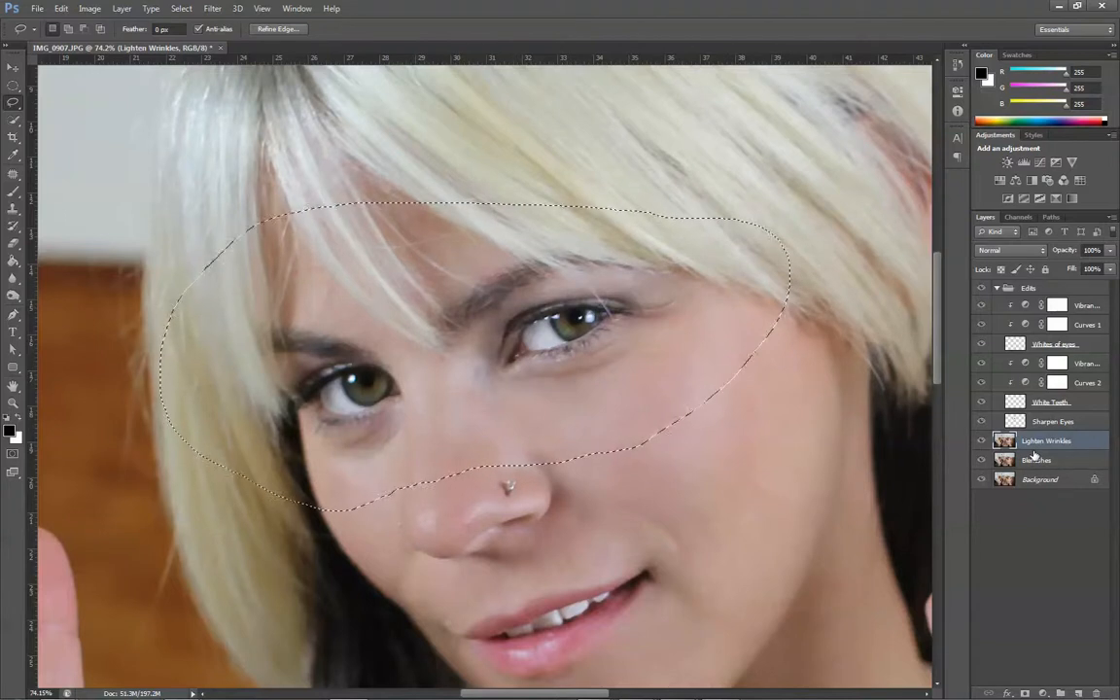
key("ctrl+j")
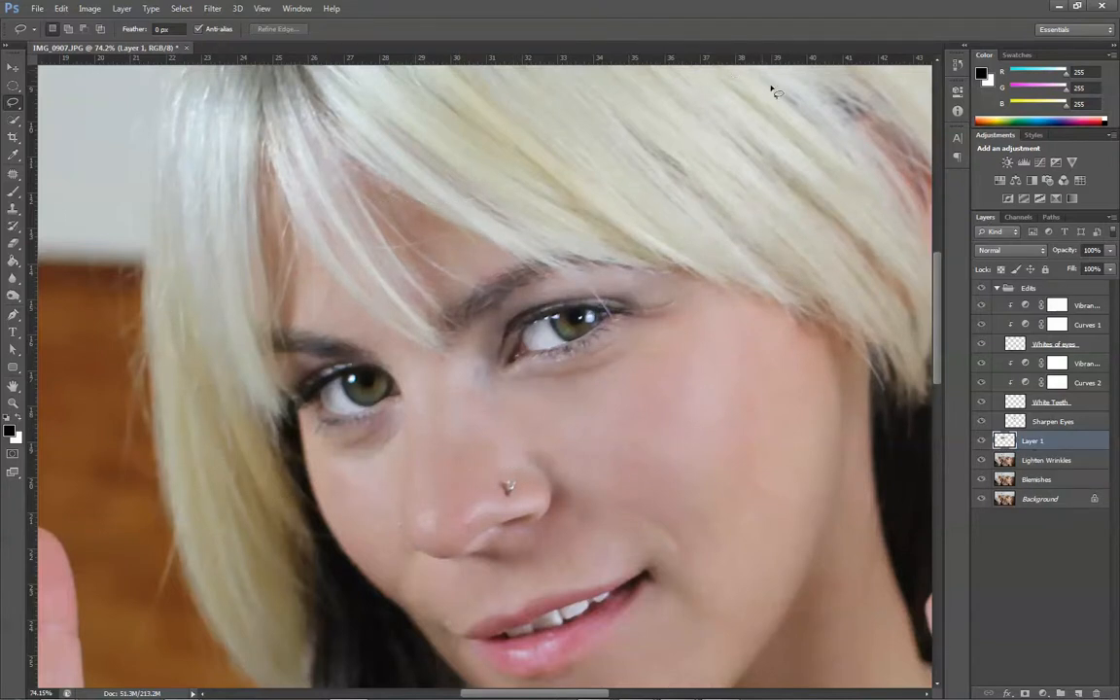
double_click(1005, 441)
key("Escape")
left_click(16, 126)
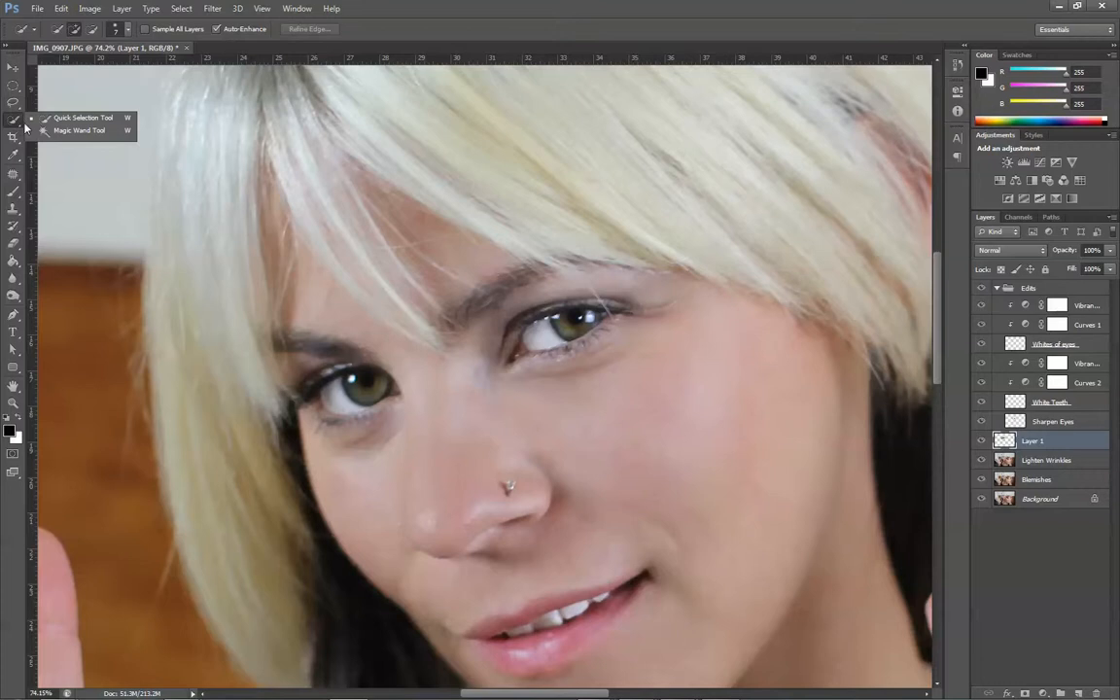
left_click(1009, 441)
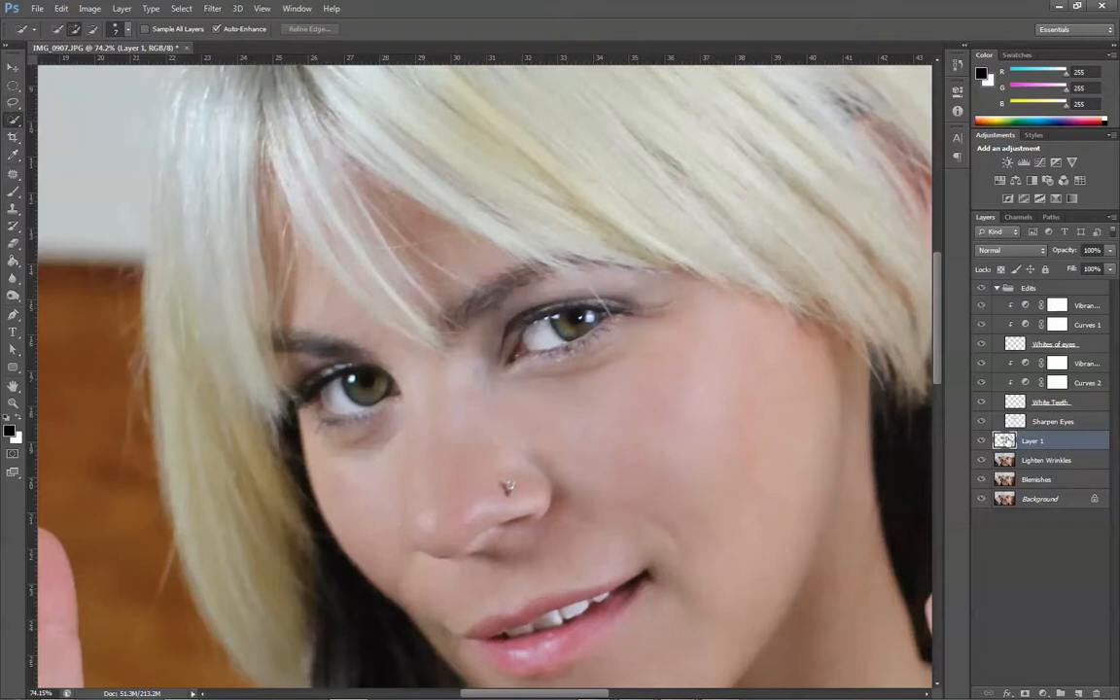
double_click(1002, 442)
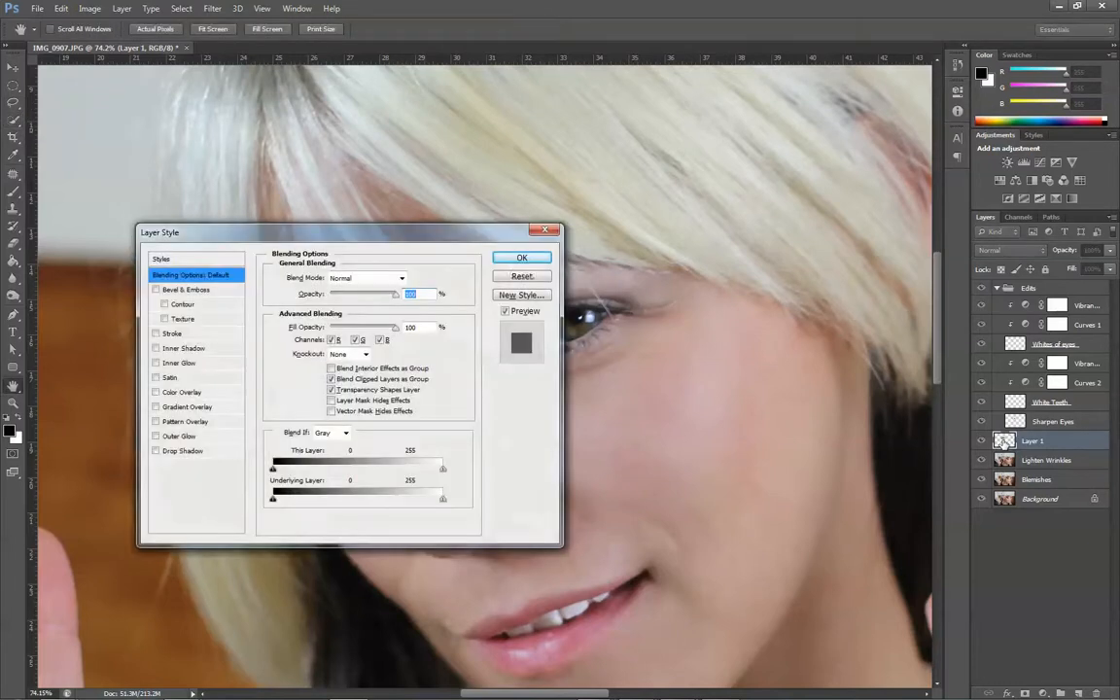
key("Escape")
- Hide the Lighten Wrinkles, Background and Blemishes layers to view the copied eye area on its own
left_click(982, 461)
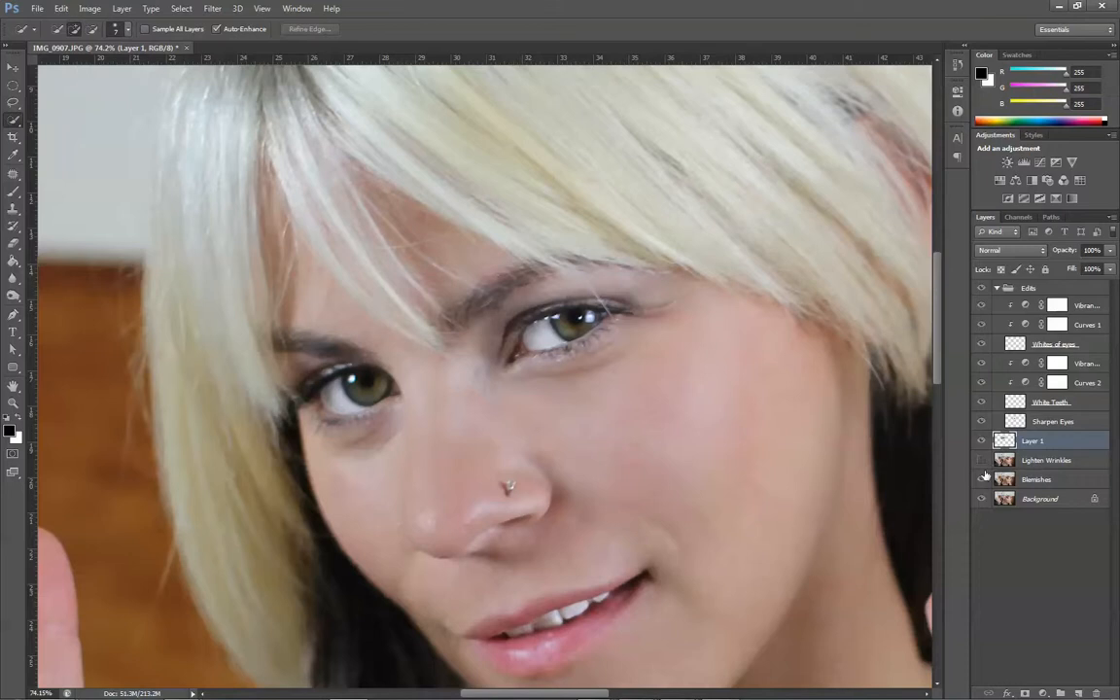
left_click(982, 501)
left_click(982, 481)
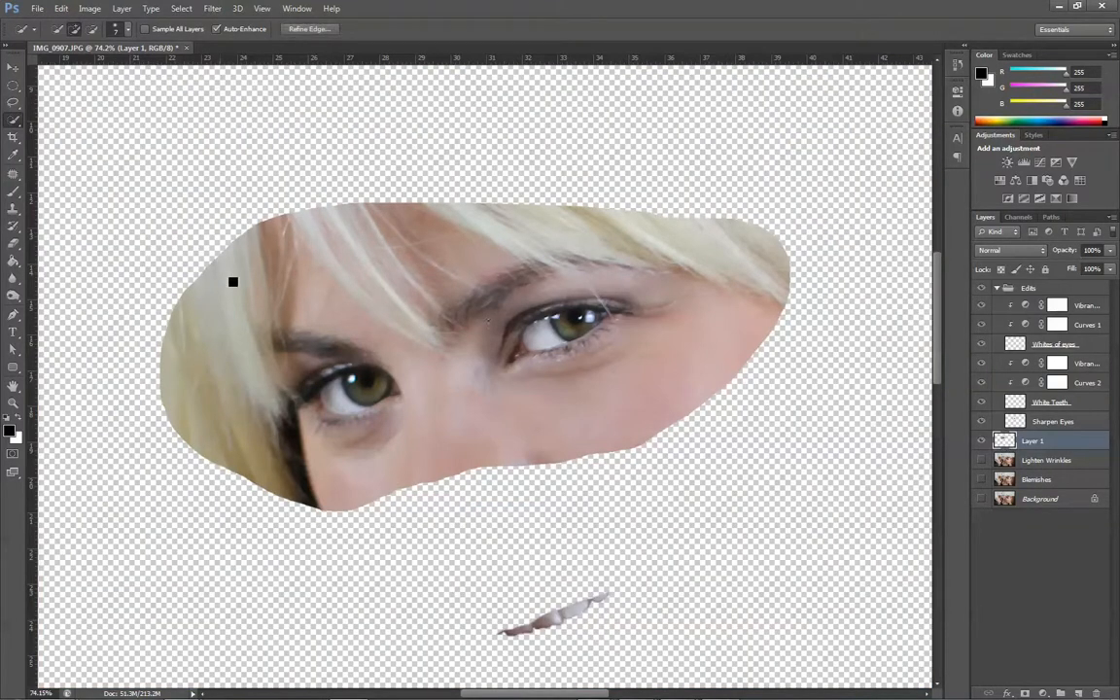
- Try an elliptical selection over the hair, and outline the copied eye area with a freehand Lasso selection
left_click(12, 86)
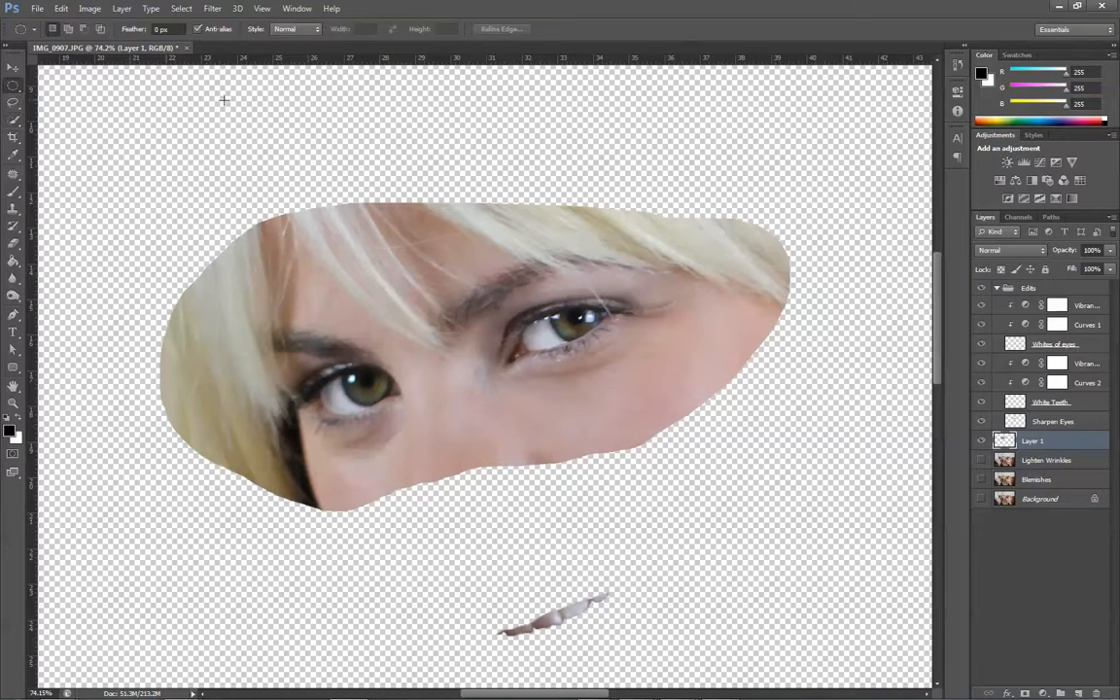
left_click_drag(392, 149, 171, 269)
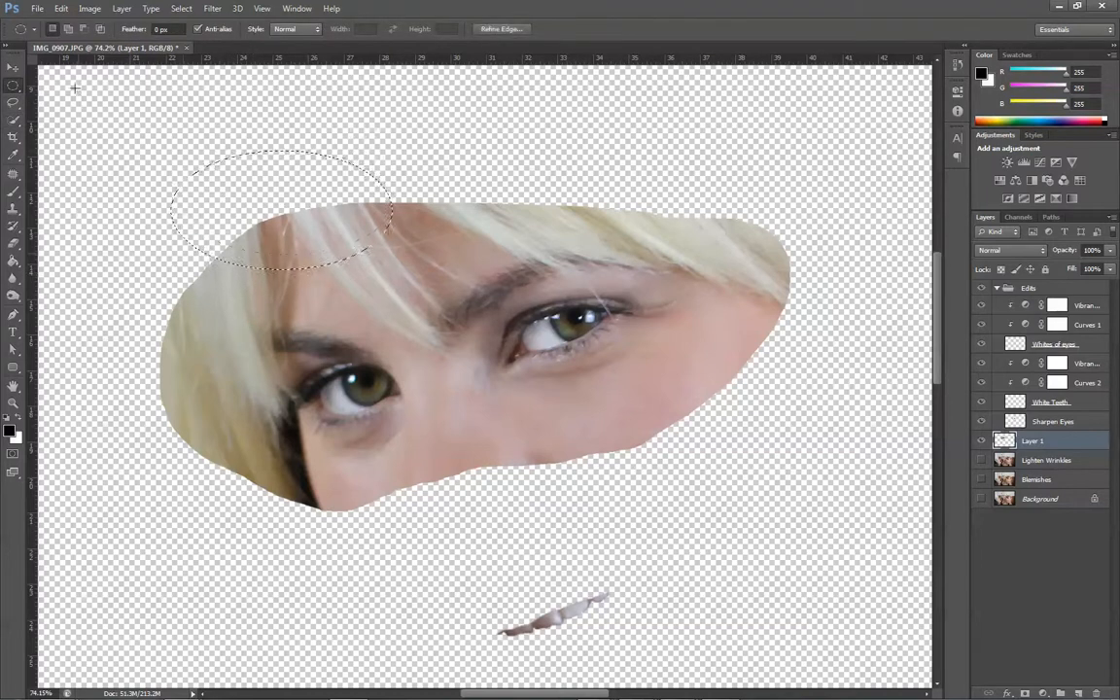
left_click(13, 103)
mouse_move(450, 185)
left_mouse_down()
mouse_move(315, 185)
mouse_move(251, 208)
mouse_move(180, 269)
mouse_move(144, 326)
mouse_move(141, 415)
mouse_move(210, 508)
mouse_move(354, 522)
mouse_move(512, 480)
mouse_move(651, 470)
mouse_move(777, 364)
mouse_move(806, 227)
mouse_move(698, 196)
mouse_move(474, 195)
left_mouse_up()
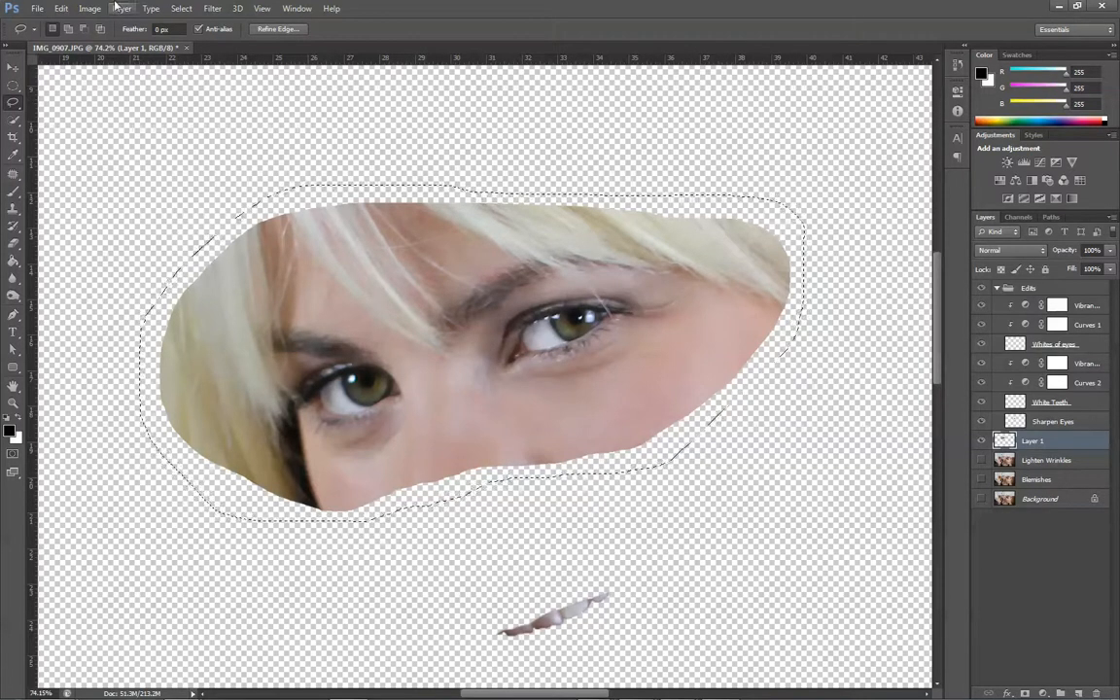
- Show the Lighten Wrinkles and Blemishes layers again, and undo the new selections and the eye-area layer copy
left_click(981, 459)
left_click(981, 479)
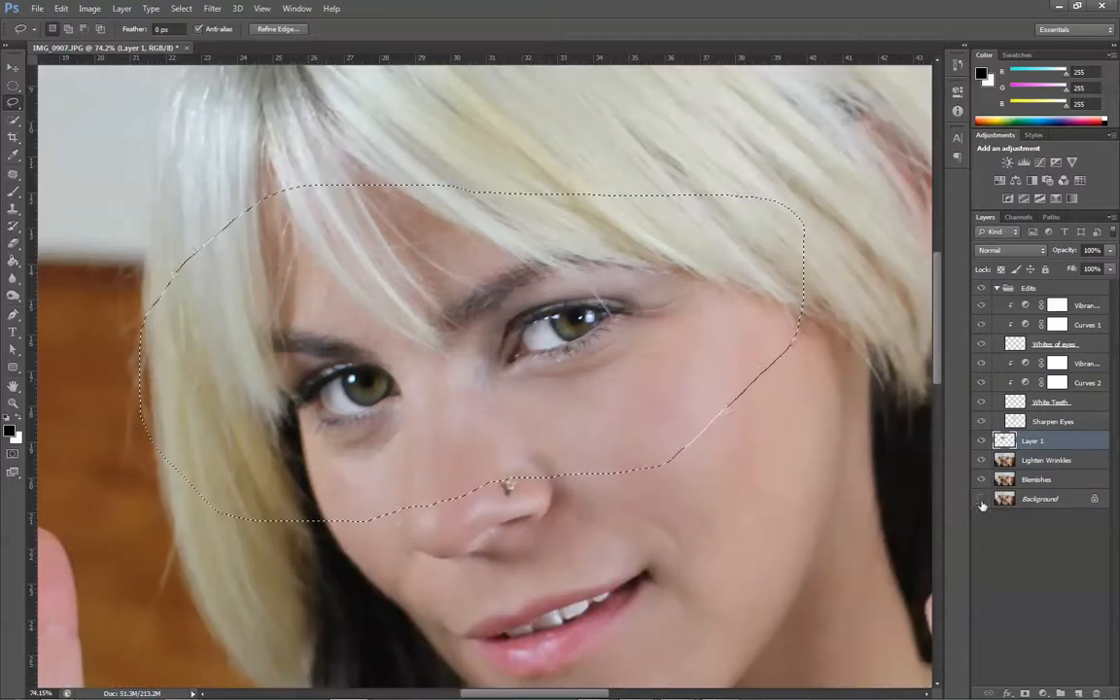
key("alt")
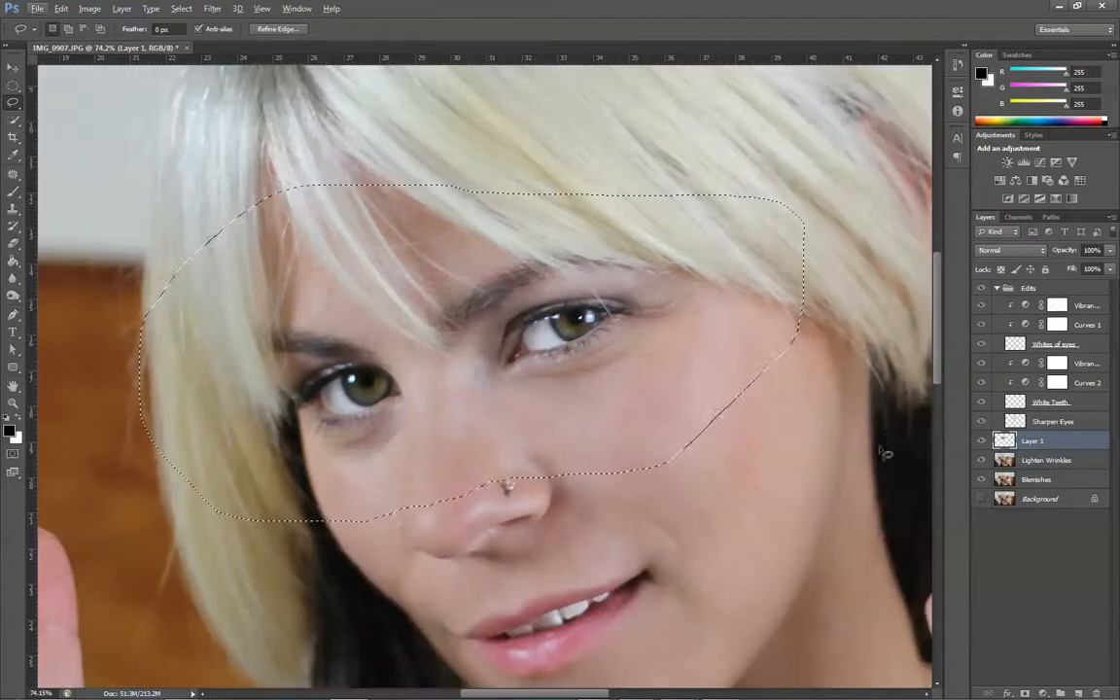
left_click(1016, 463)
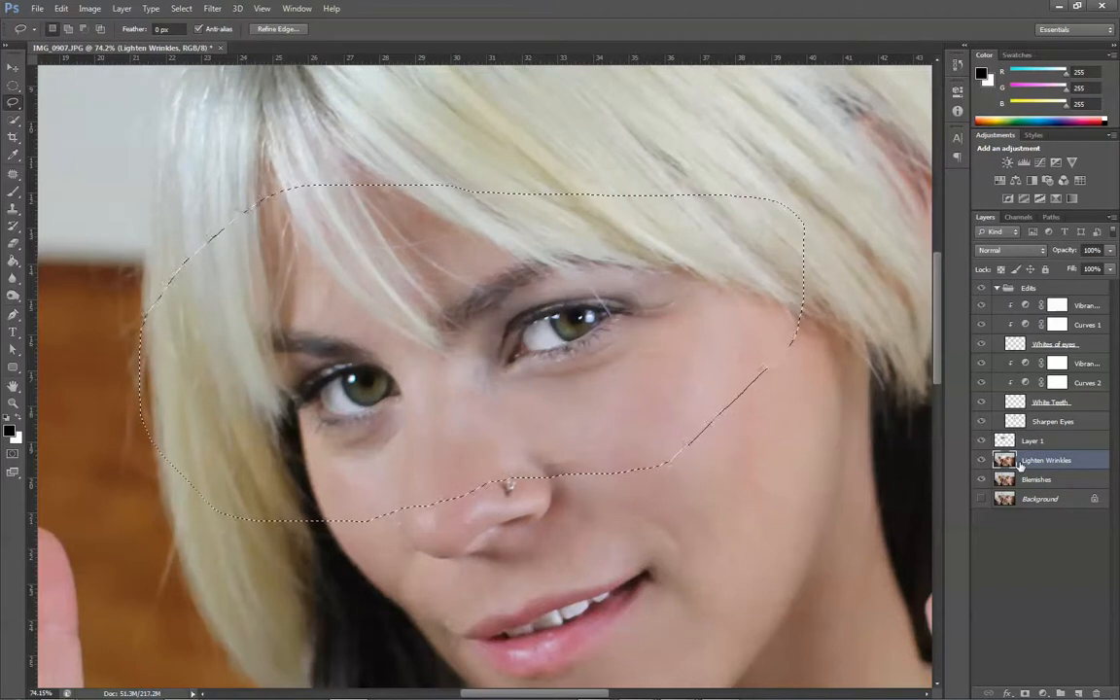
key("ctrl+alt+z")
key("ctrl+alt+z")
key("ctrl+alt+z")
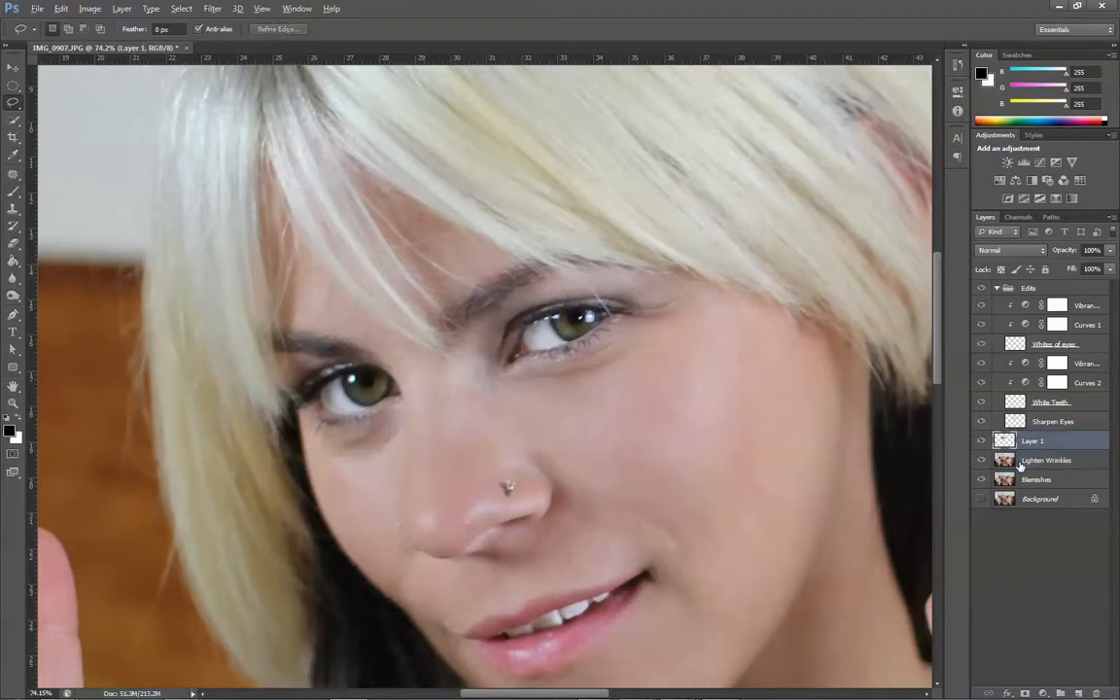
key("ctrl+alt+z")
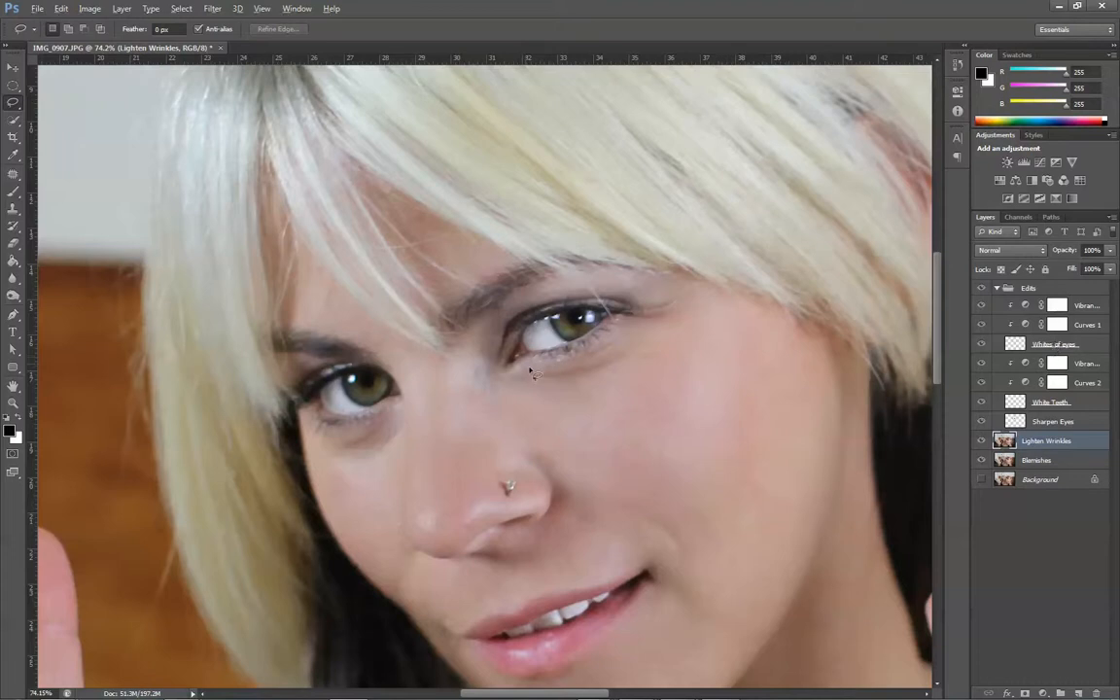
- Lighten the creases and shadow under the right-hand eye in the photo with Clone Stamp strokes on Lighten Wrinkles
scroll(531, 372, "up", 2)
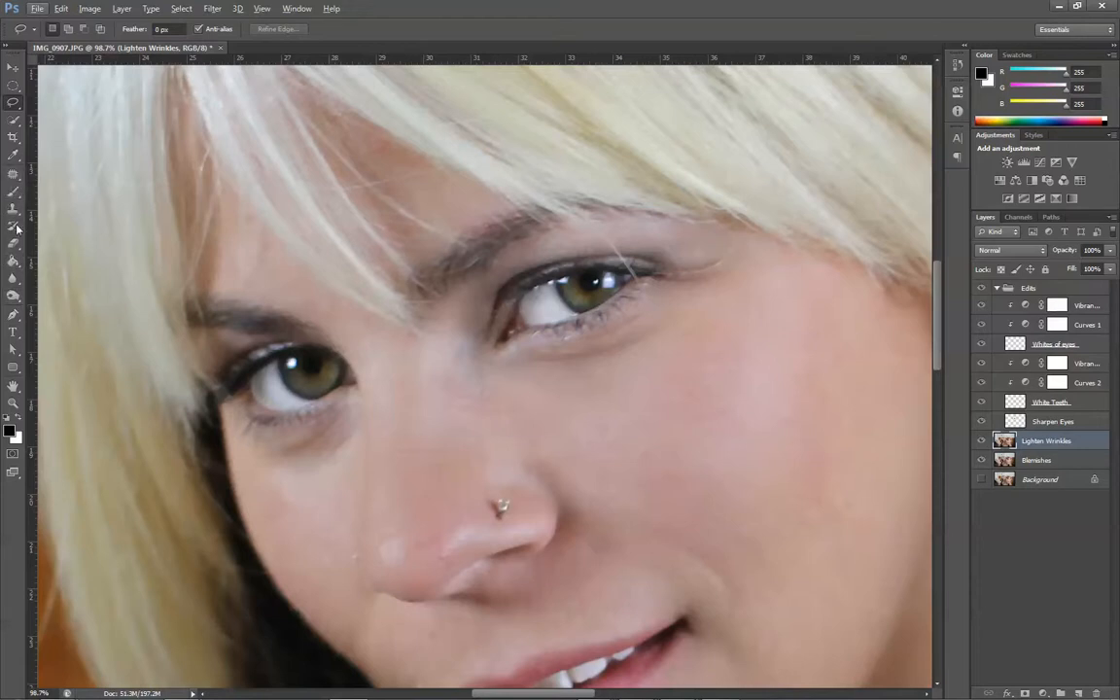
left_click(14, 209)
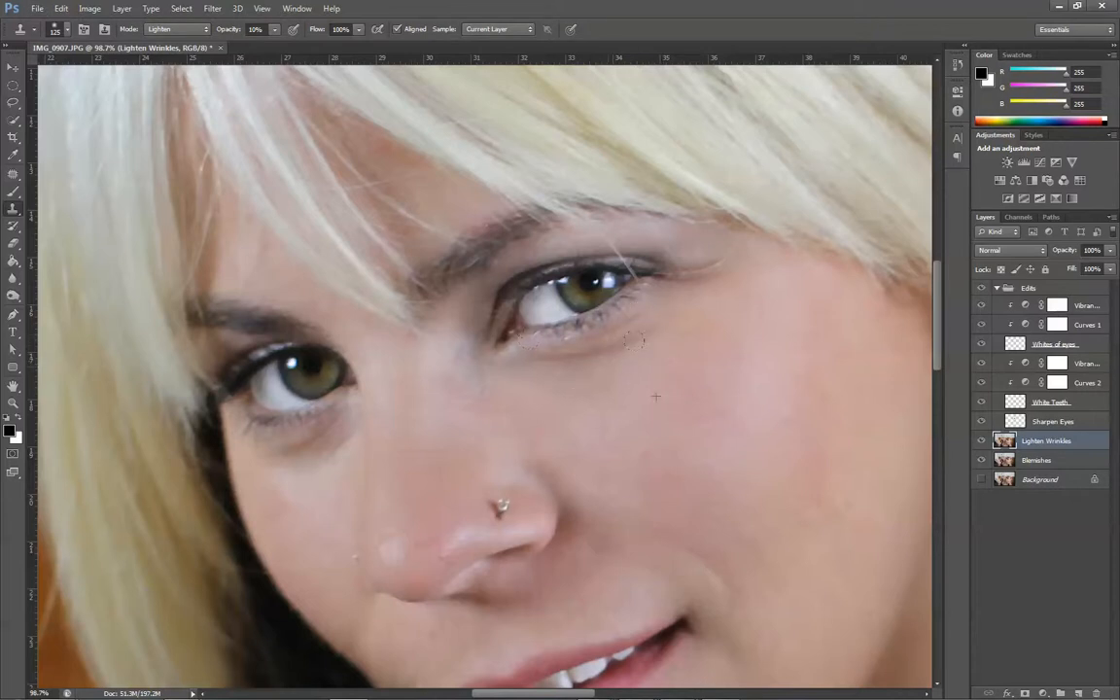
mouse_move(634, 340)
left_mouse_down()
mouse_move(512, 349)
mouse_move(641, 324)
mouse_move(618, 334)
mouse_move(516, 338)
mouse_move(655, 312)
mouse_move(532, 343)
left_mouse_up()
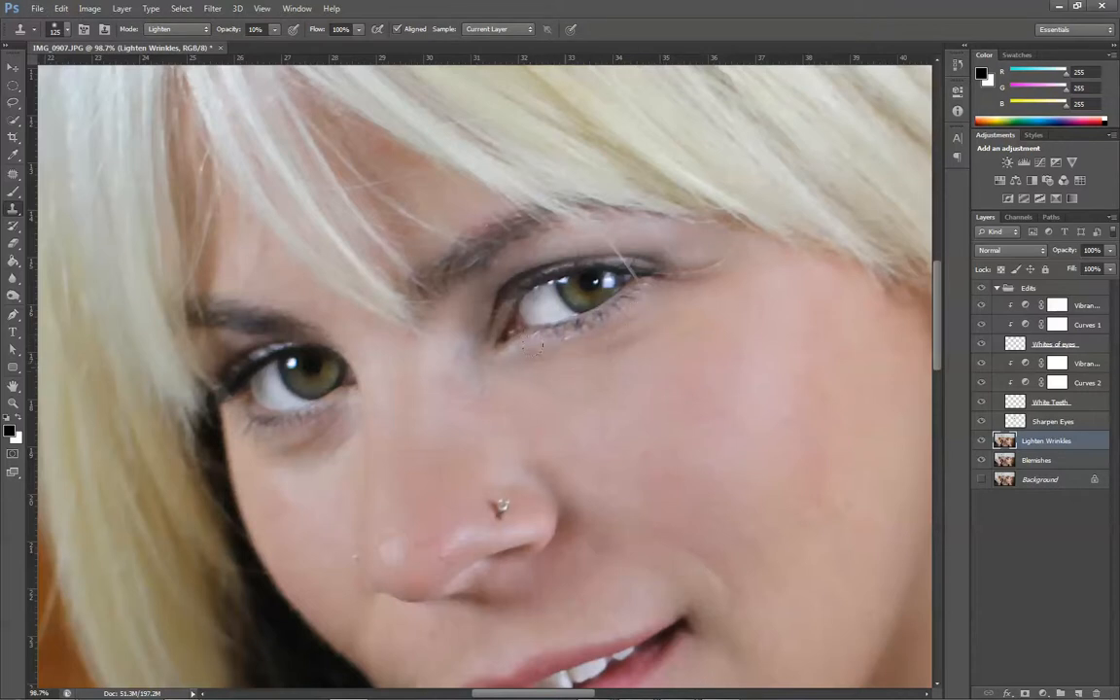
mouse_move(661, 319)
left_mouse_down()
mouse_move(688, 320)
mouse_move(647, 312)
mouse_move(608, 334)
mouse_move(515, 352)
mouse_move(653, 335)
mouse_move(723, 311)
left_mouse_up()
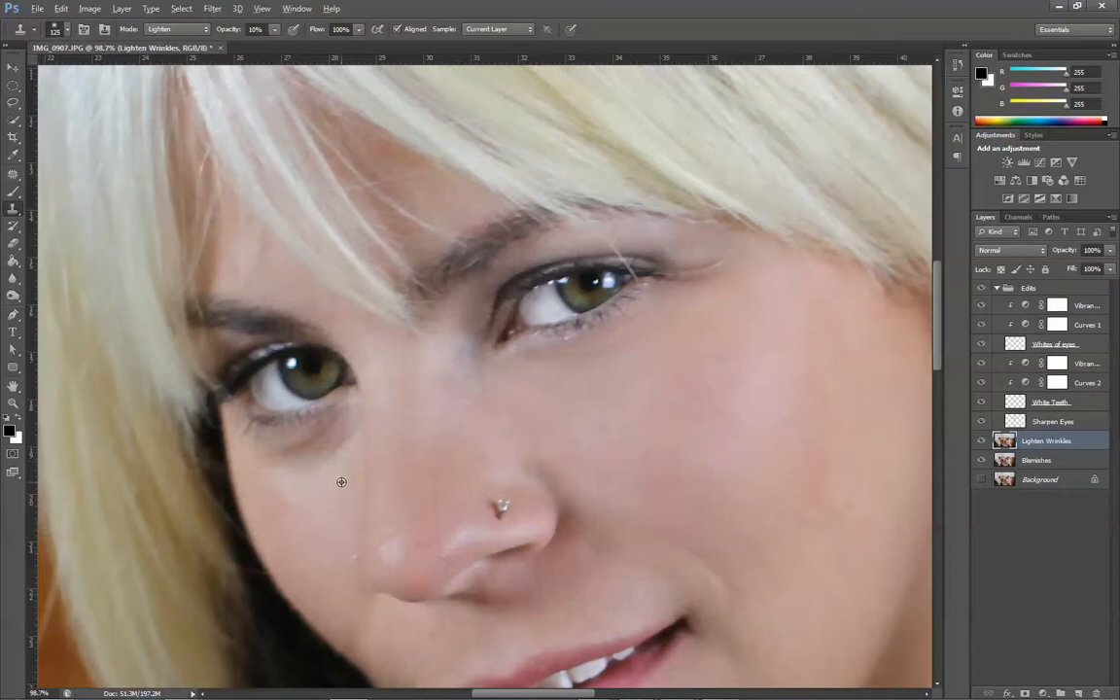
- Set the Clone Stamp brush to 100, sample the cheek skin, and lighten the shadow under the left-hand eye in the photo
key("bracketleft")
key("bracketright")
left_click(331, 481, "alt")
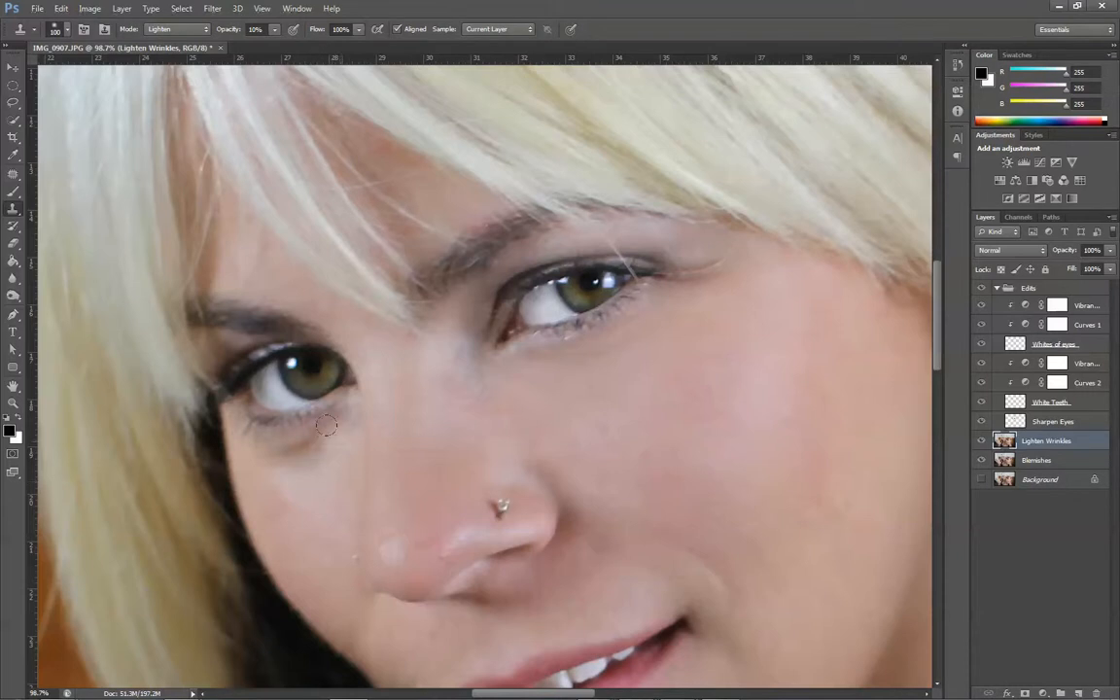
mouse_move(326, 410)
left_mouse_down()
mouse_move(283, 433)
mouse_move(317, 433)
mouse_move(281, 446)
mouse_move(318, 443)
mouse_move(334, 426)
mouse_move(272, 447)
left_mouse_up()
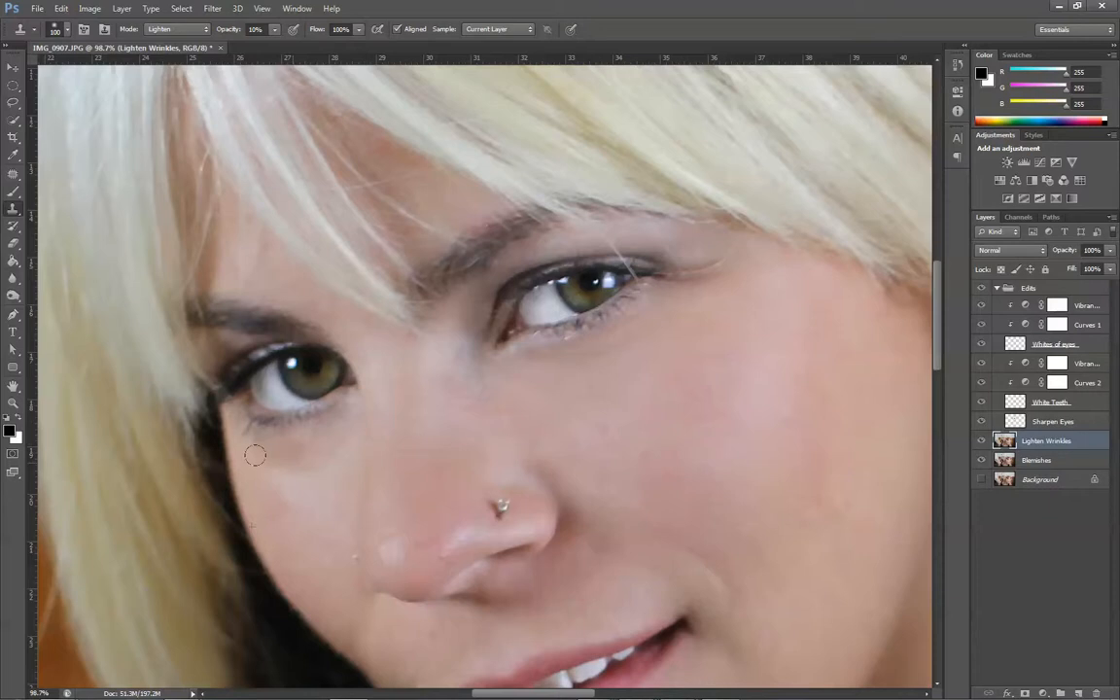
mouse_move(255, 455)
left_mouse_down()
mouse_move(303, 440)
mouse_move(266, 450)
mouse_move(364, 453)
mouse_move(268, 442)
mouse_move(318, 434)
mouse_move(334, 447)
mouse_move(274, 444)
mouse_move(321, 443)
left_mouse_up()
left_click(325, 508, "alt")
- Compare the whole face with the Lighten Wrinkles layer hidden and shown
scroll(681, 362, "down", 3)
scroll(694, 356, "down", 1)
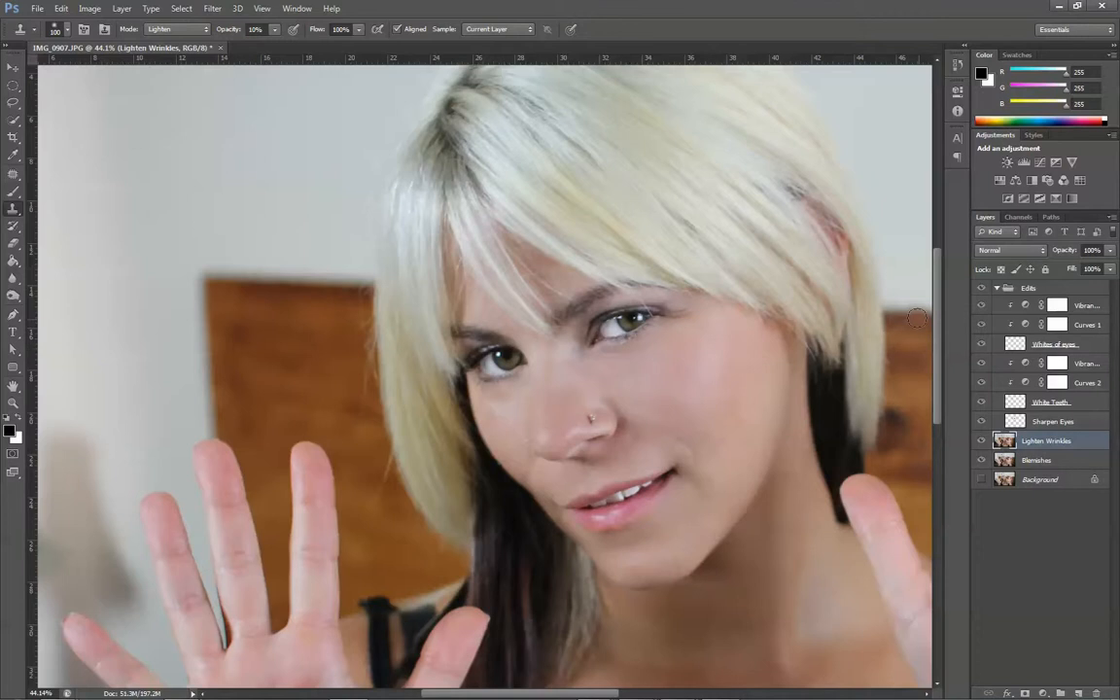
left_click(982, 440)
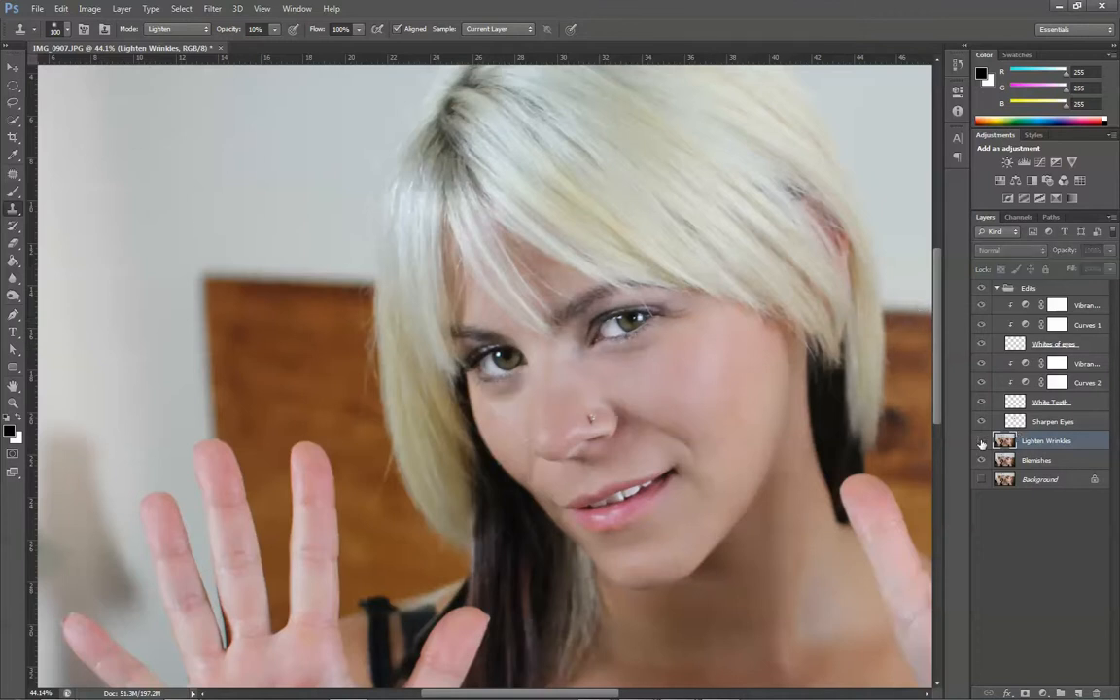
left_click(981, 442)
left_click(981, 442)
left_click(981, 441)
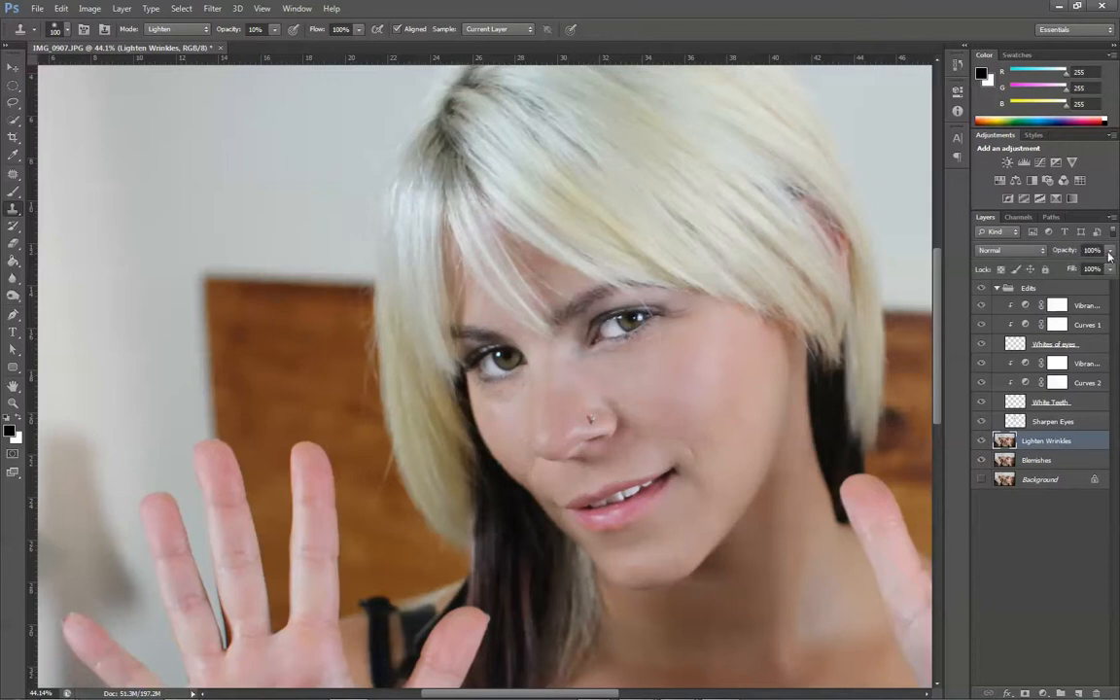
- Reduce the opacity of the Lighten Wrinkles layer to 64%
left_click(1110, 252)
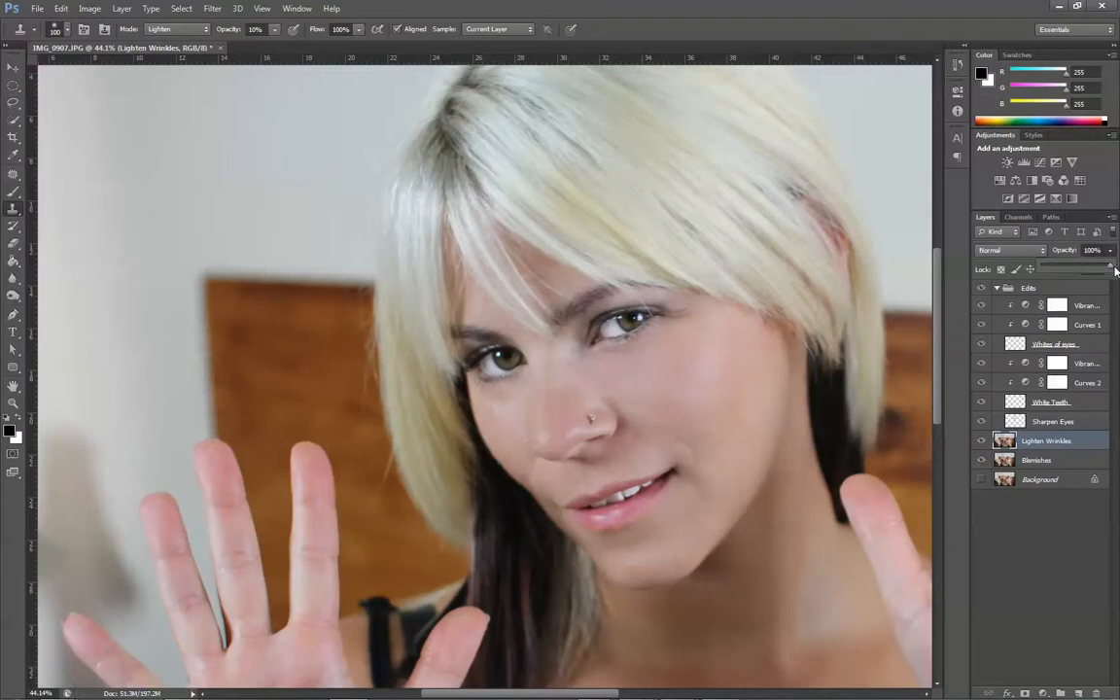
left_click_drag(1114, 271, 1014, 284)
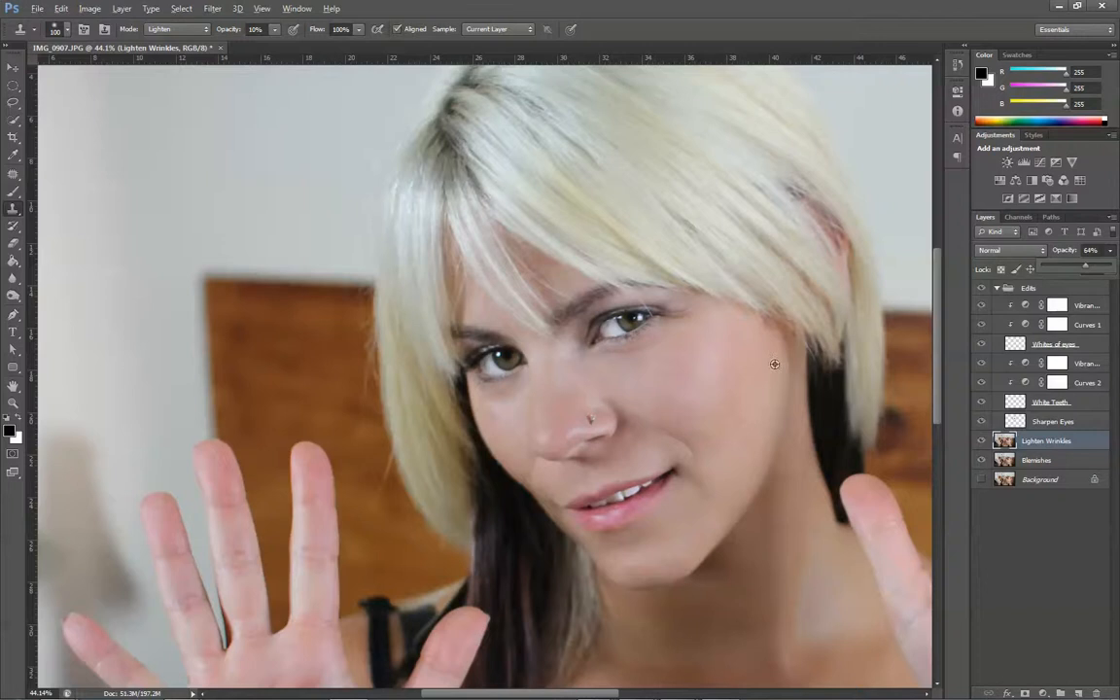
scroll(477, 193, "down", 3)
scroll(418, 335, "up", 3)
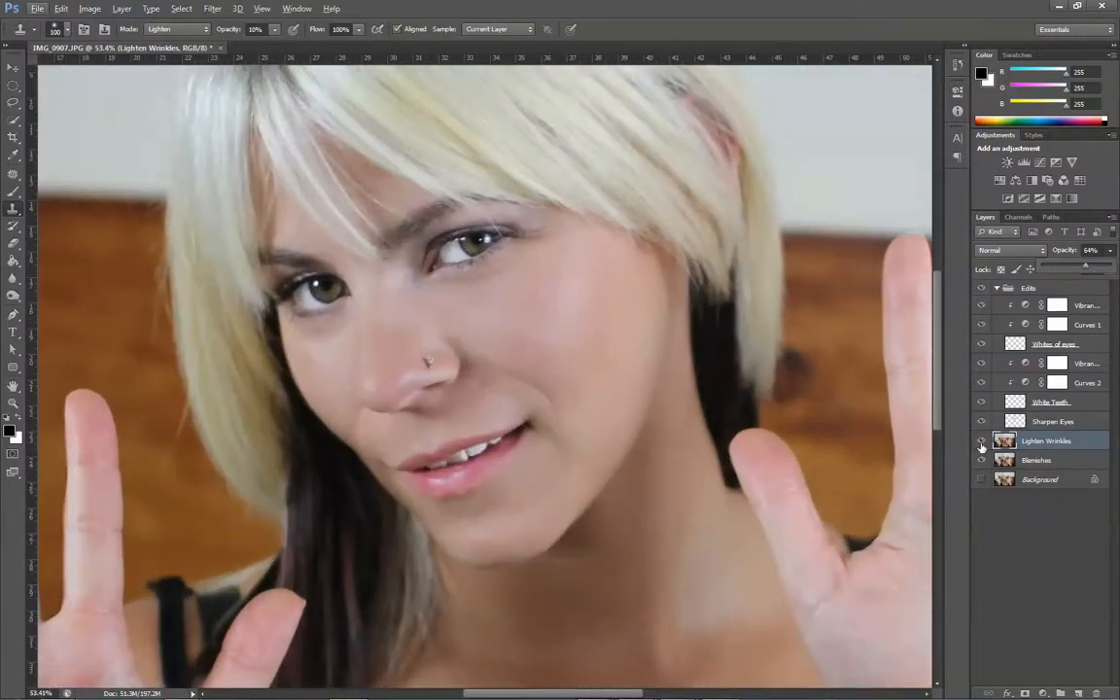
- Check the reduced wrinkle lightening by switching Lighten Wrinkles off and on and inspecting the face and hands
left_click(981, 443)
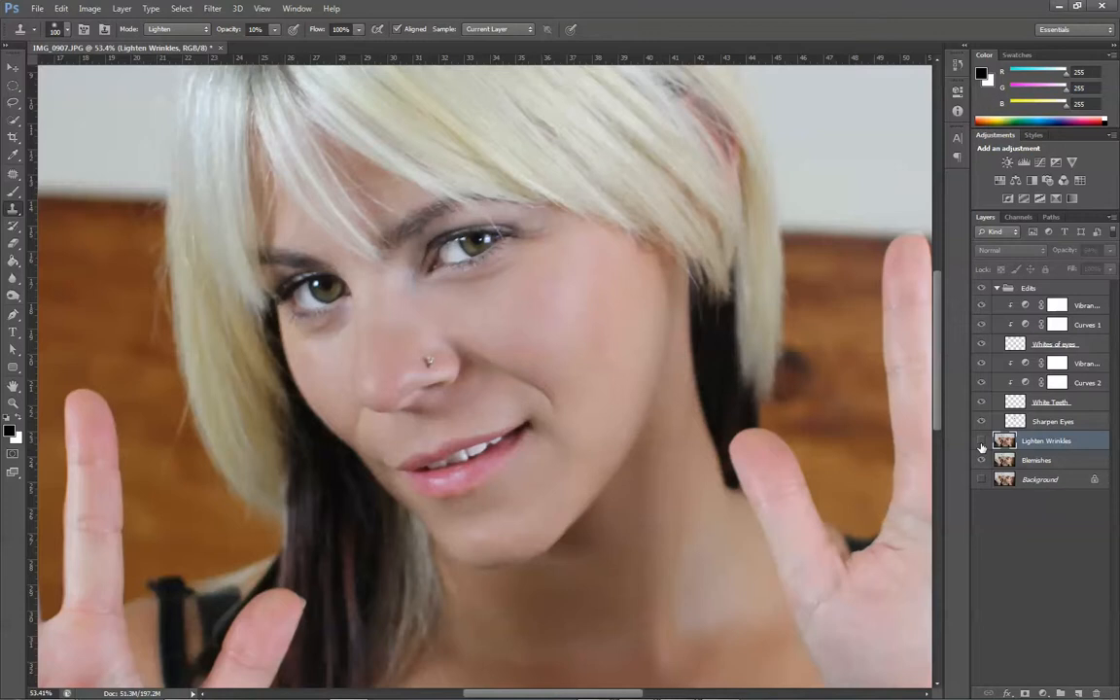
left_click(982, 442)
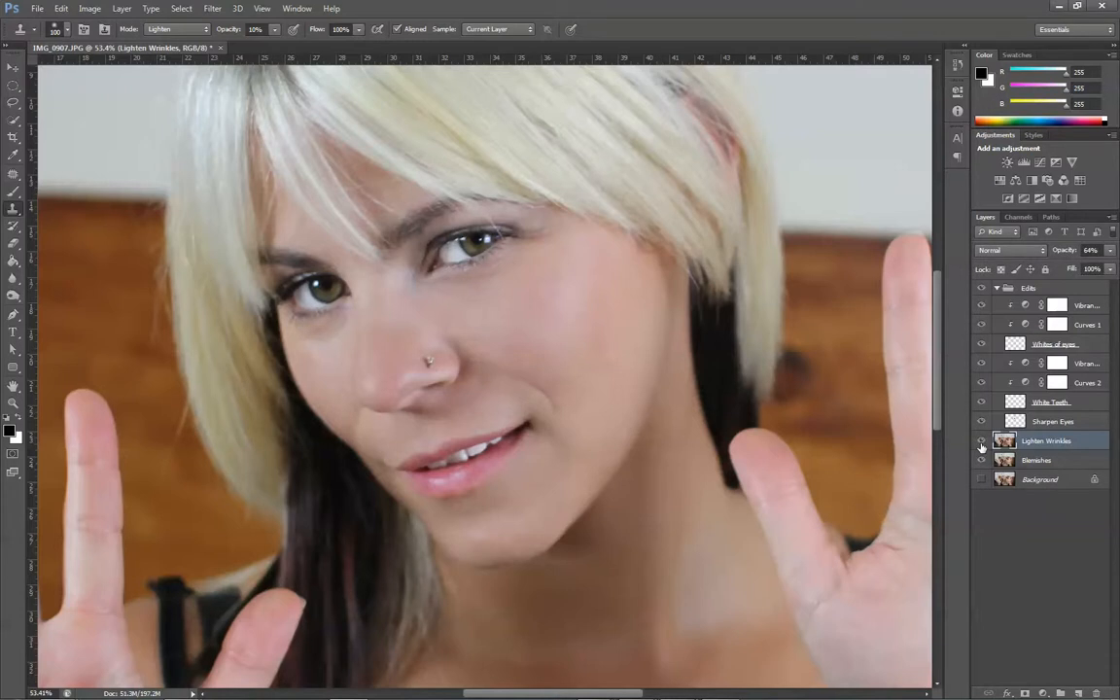
left_click(982, 443)
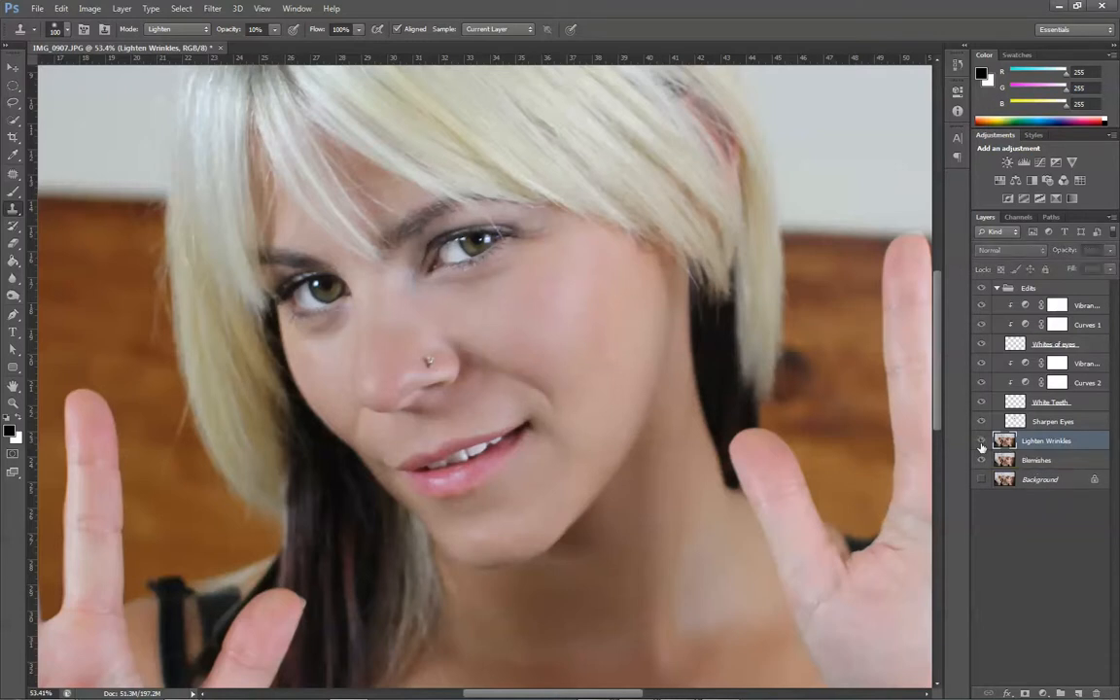
left_click(981, 442)
scroll(610, 363, "down", 3)
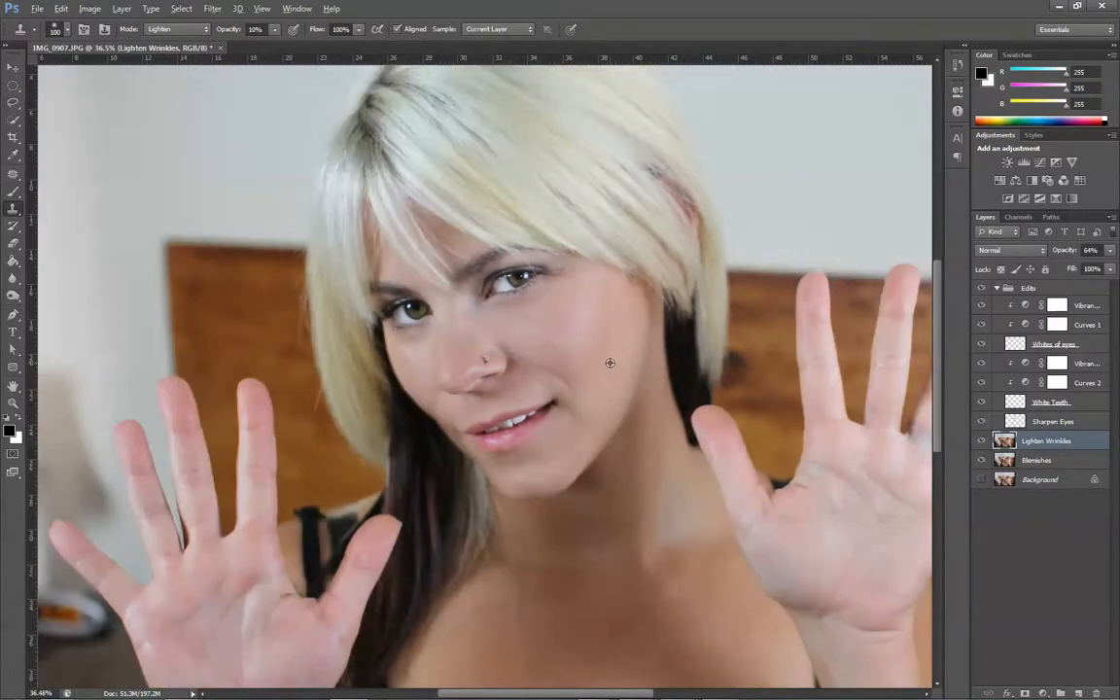
key("alt")
scroll(555, 336, "up", 1)
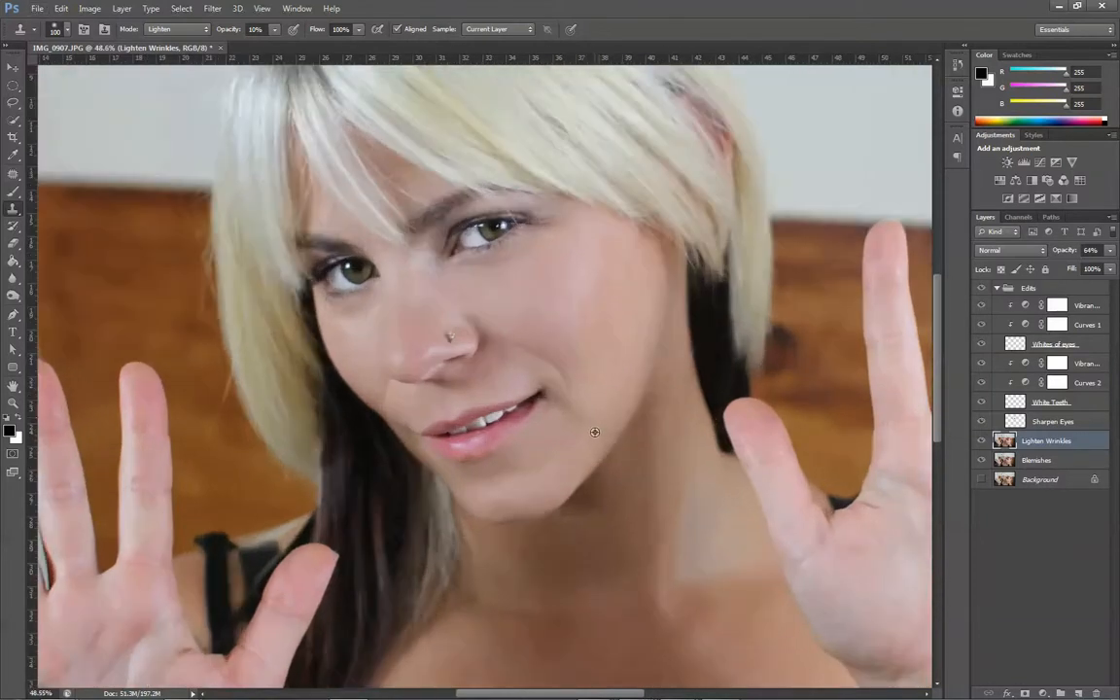
- Select the Lighten Wrinkles and Blemishes layers together and move both into the Edits group
scroll(579, 324, "down", 2)
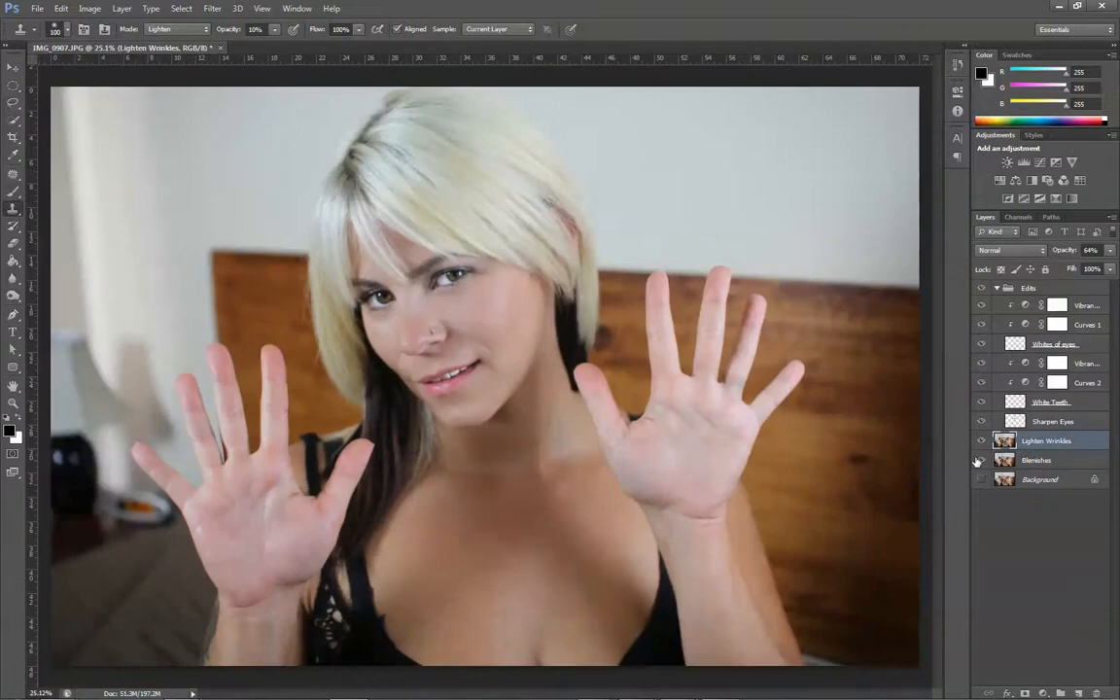
left_click(1033, 470, "shift")
left_click_drag(1033, 469, 1027, 288)
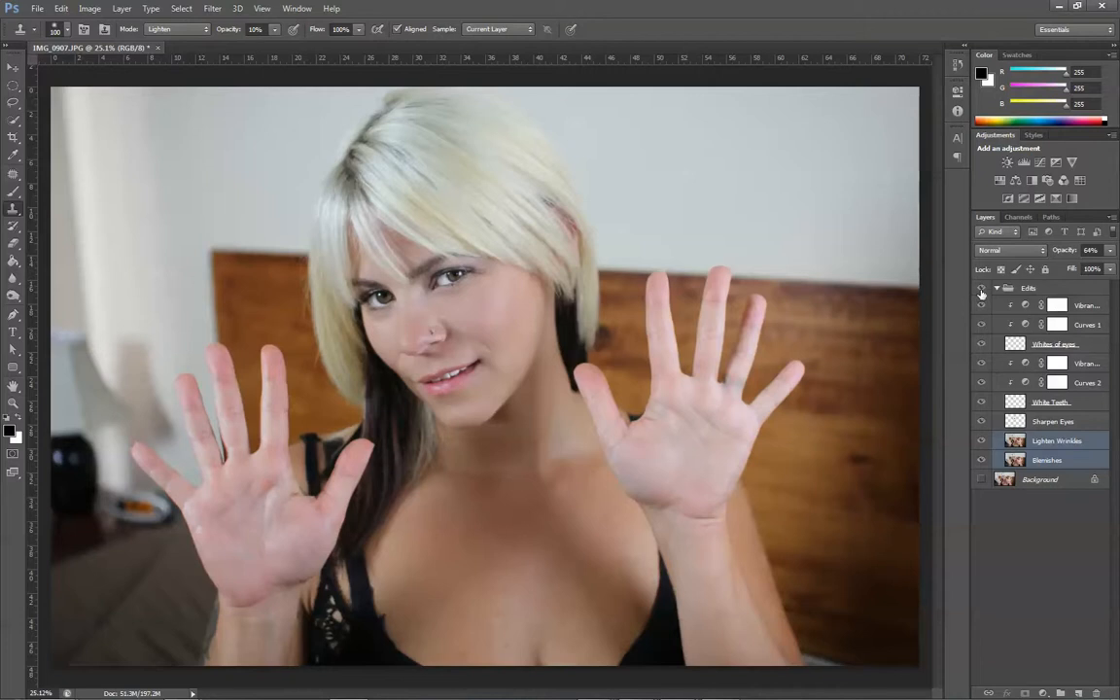
- Show the Background layer again and compare the original portrait with the retouched one by toggling the Edits group
left_click(981, 290)
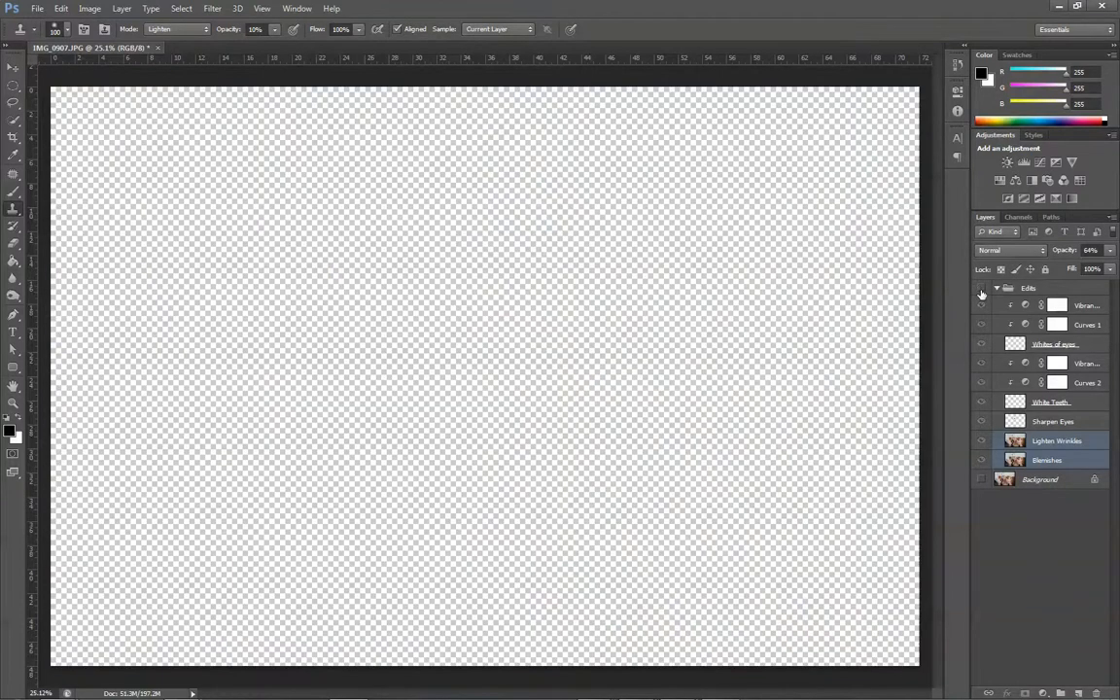
left_click(981, 290)
left_click(982, 481)
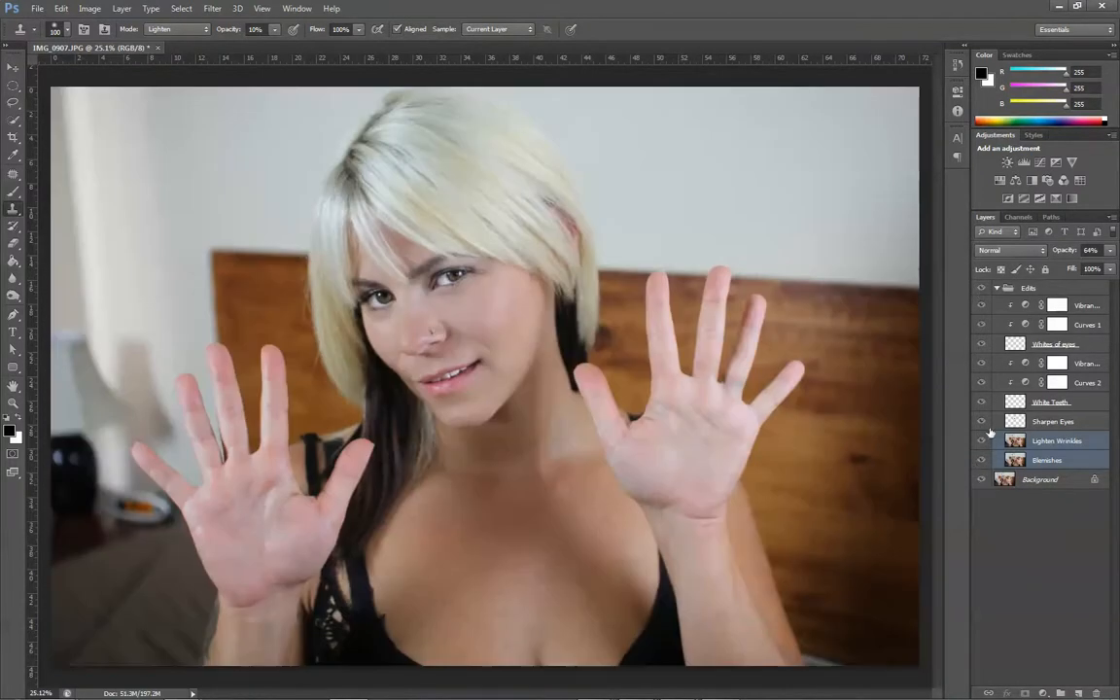
left_click(981, 290)
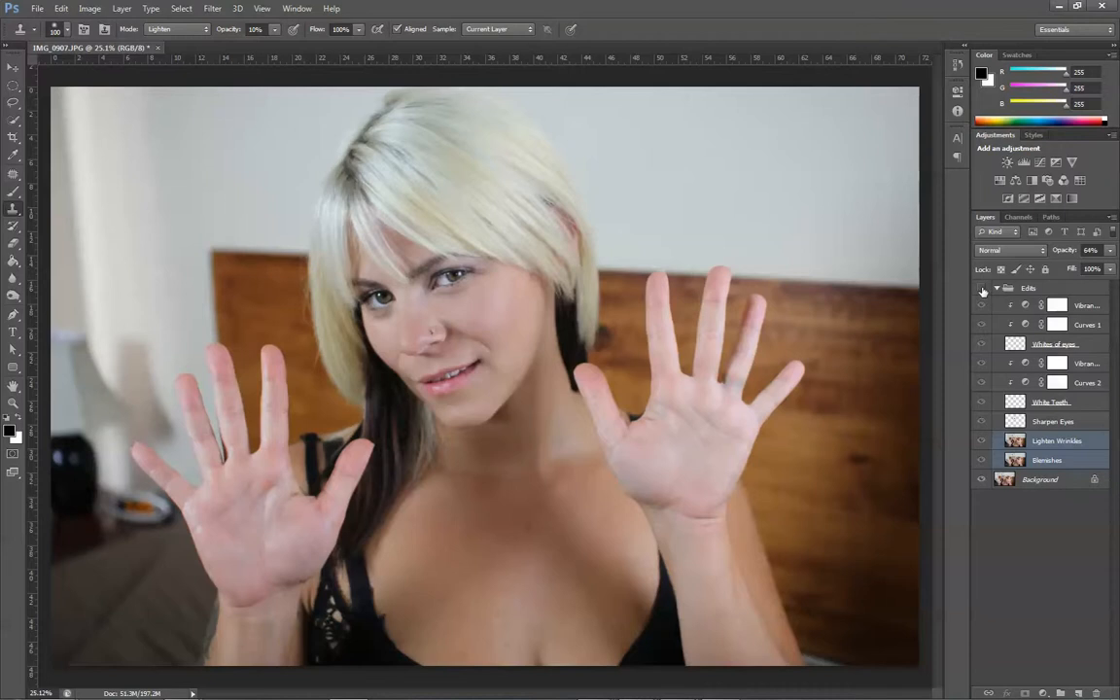
scroll(493, 368, "up", 2)
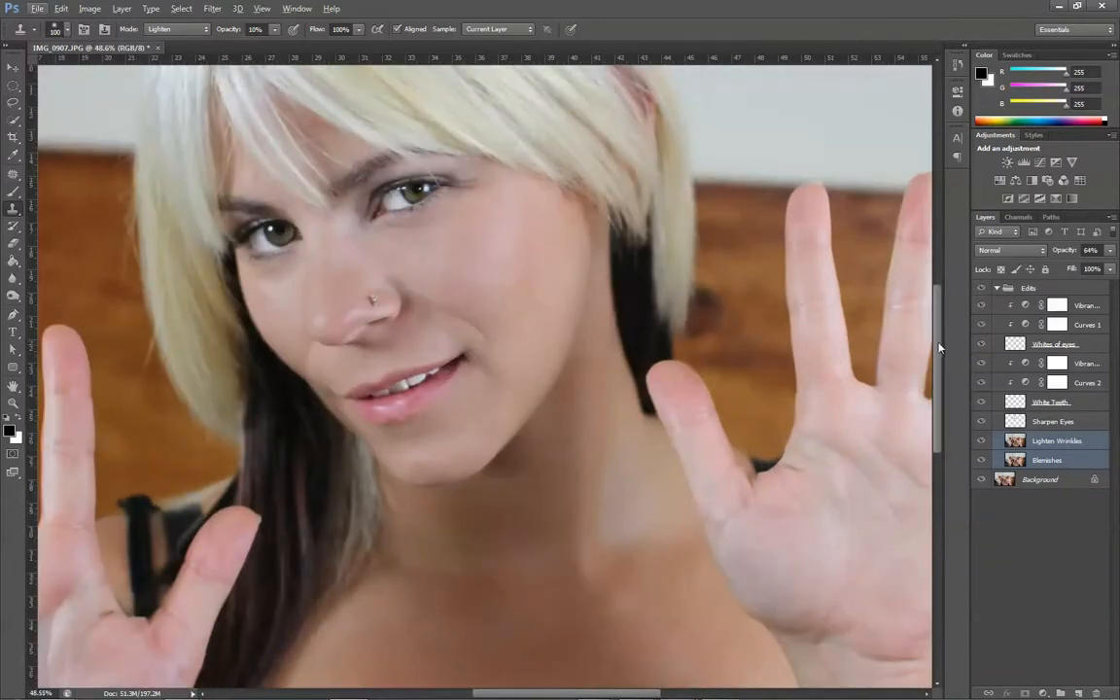
- Inspect the face close up while repeatedly hiding and showing the Edits group to judge the skin, eyes and teeth before and after retouching
scroll(385, 348, "up", 3)
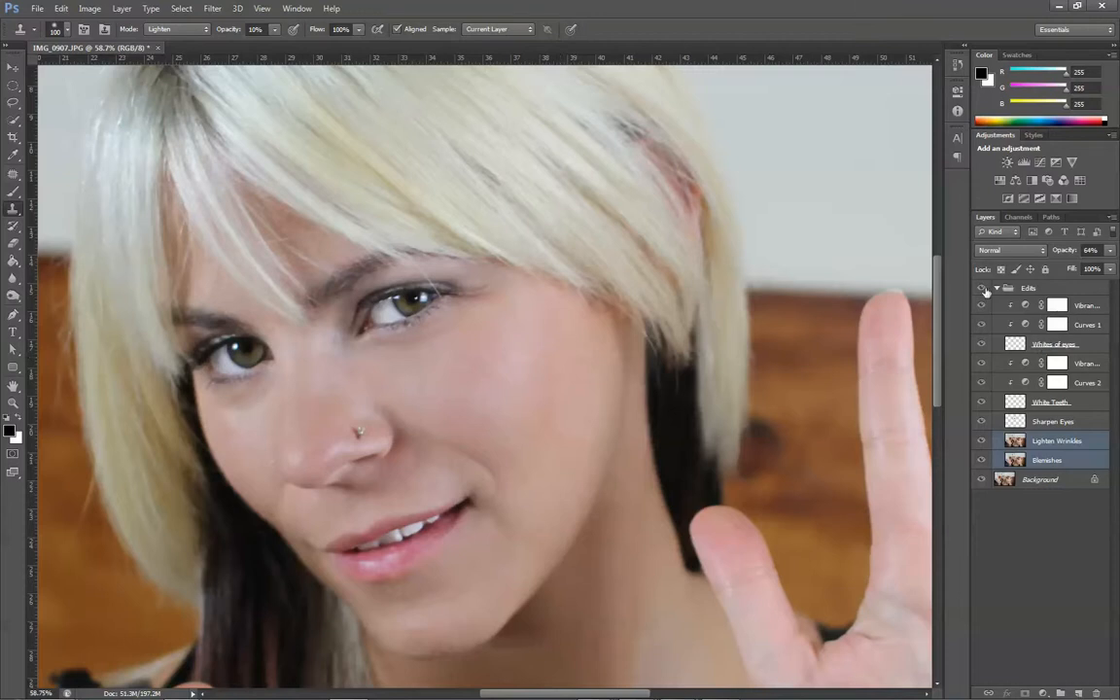
left_click(983, 290)
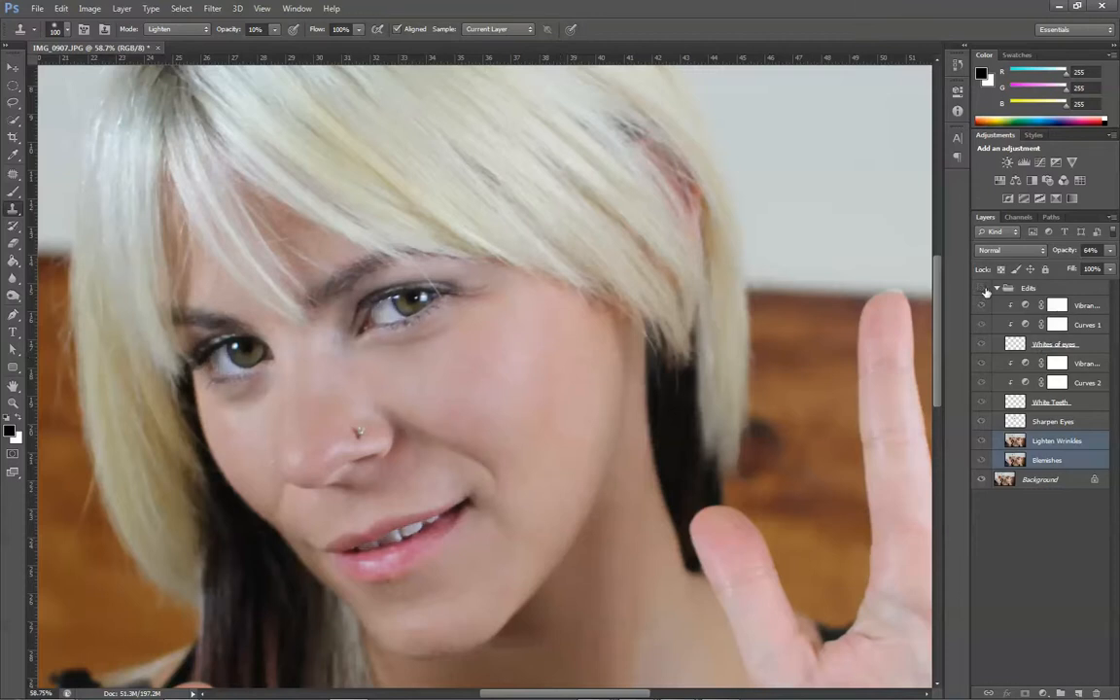
left_click(983, 290)
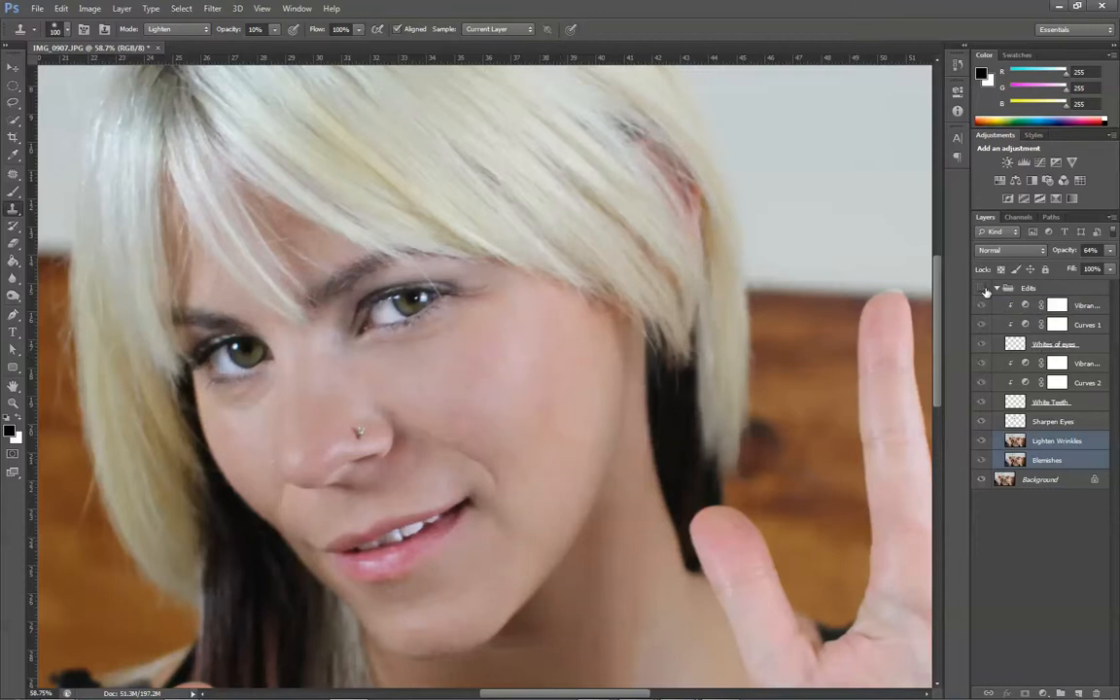
left_click(983, 289)
left_click(984, 290)
left_click(983, 289)
left_click(983, 289)
left_click(984, 291)
left_click(984, 290)
scroll(479, 354, "down", 2)
scroll(367, 359, "up", 2)
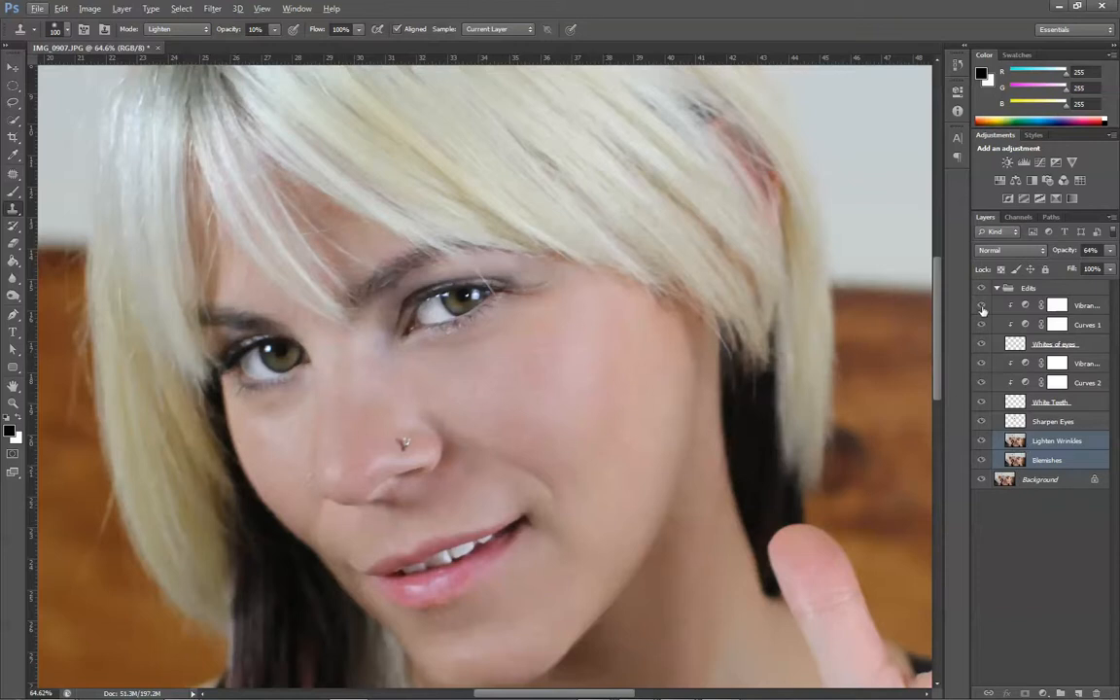
left_click(983, 291)
left_click(983, 292)
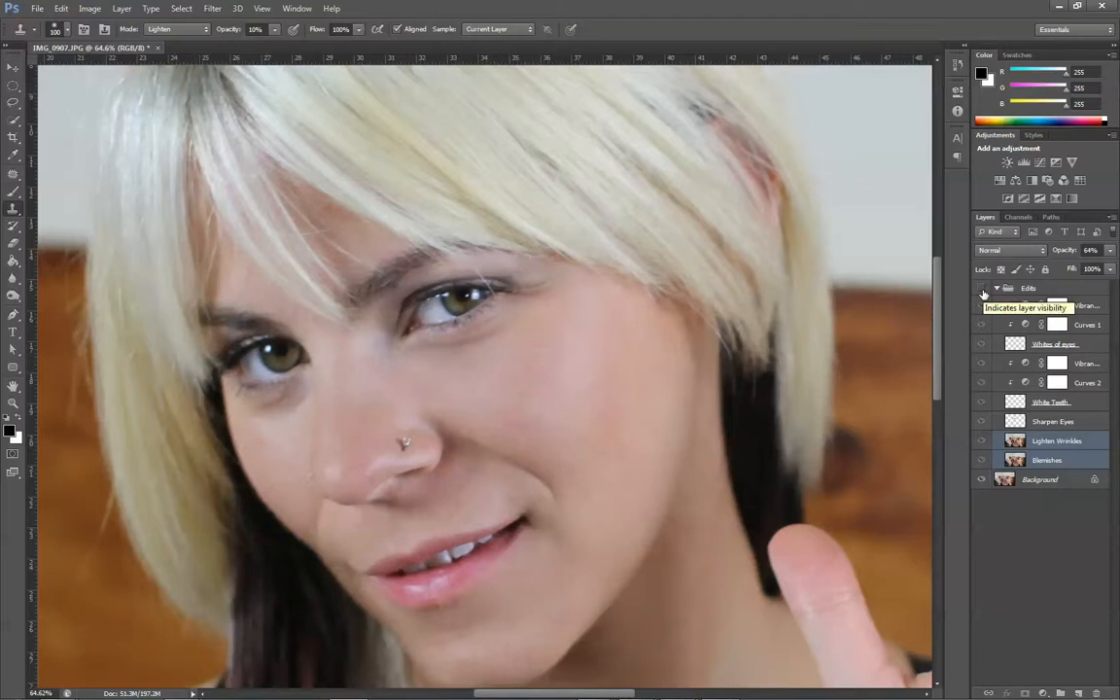
left_click(983, 291)
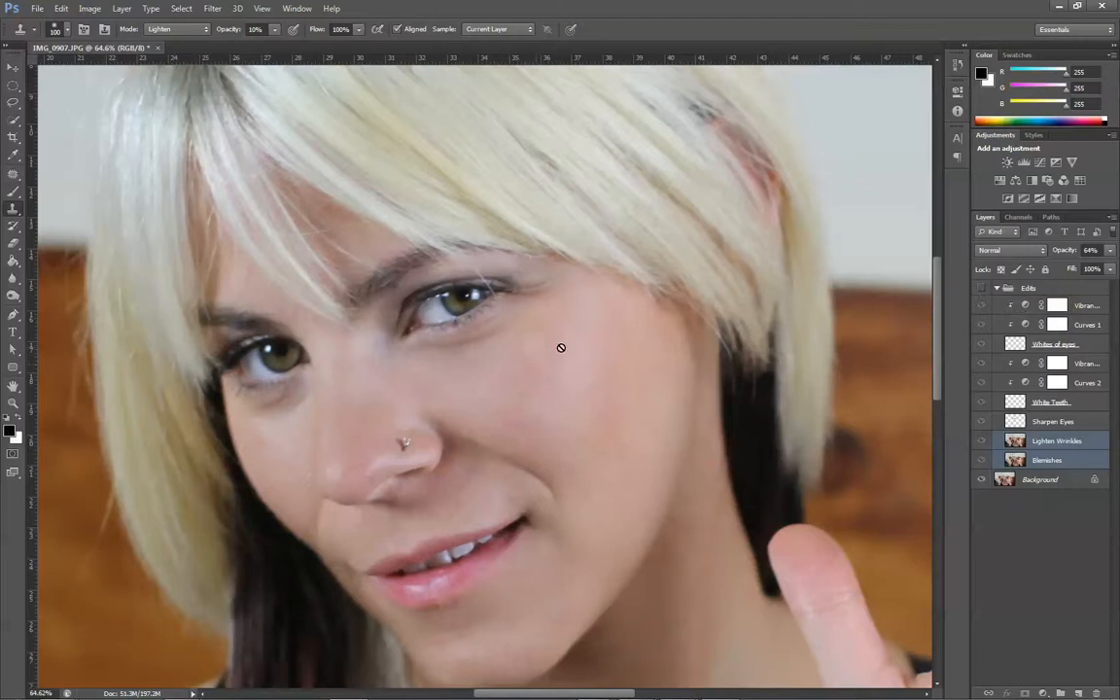